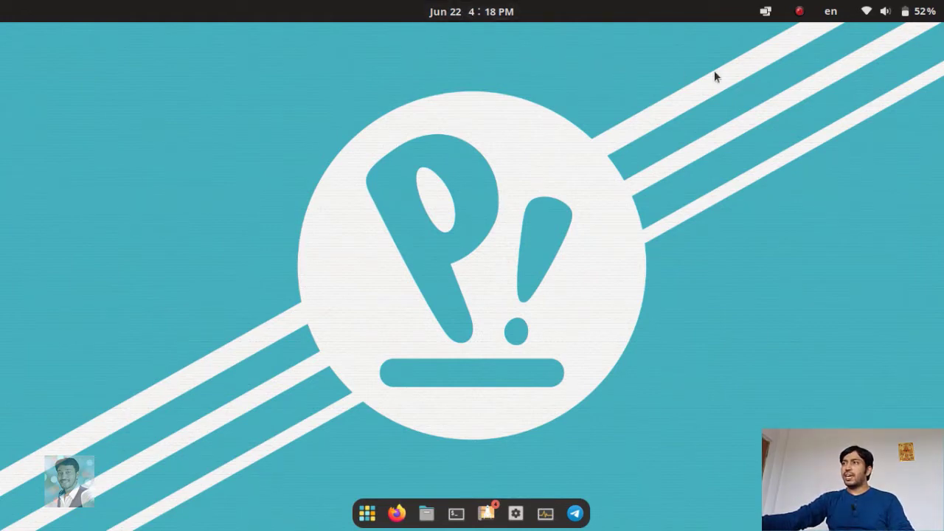
{"action": "left_click", "coordinate": [800, 13]}
{"action": "left_click", "coordinate": [800, 14]}
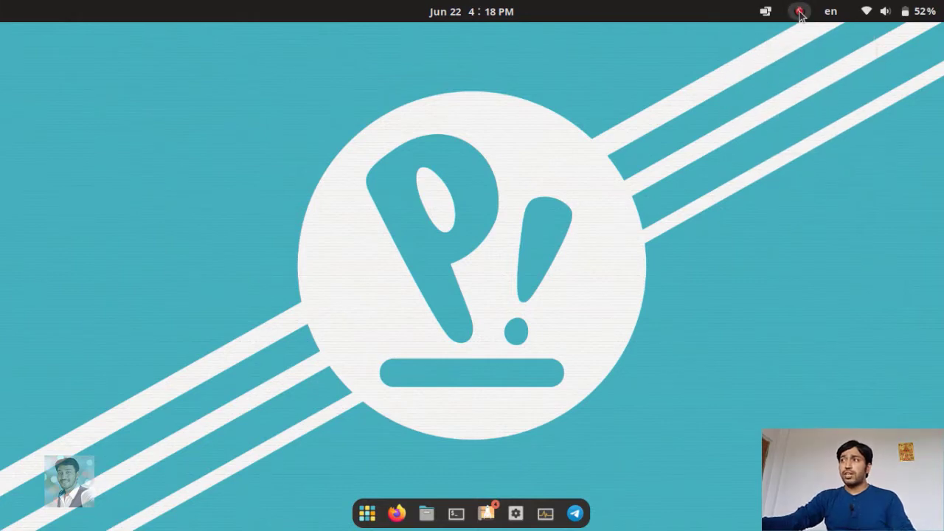
{"action": "left_click", "coordinate": [800, 14]}
{"action": "left_click", "coordinate": [800, 13]}
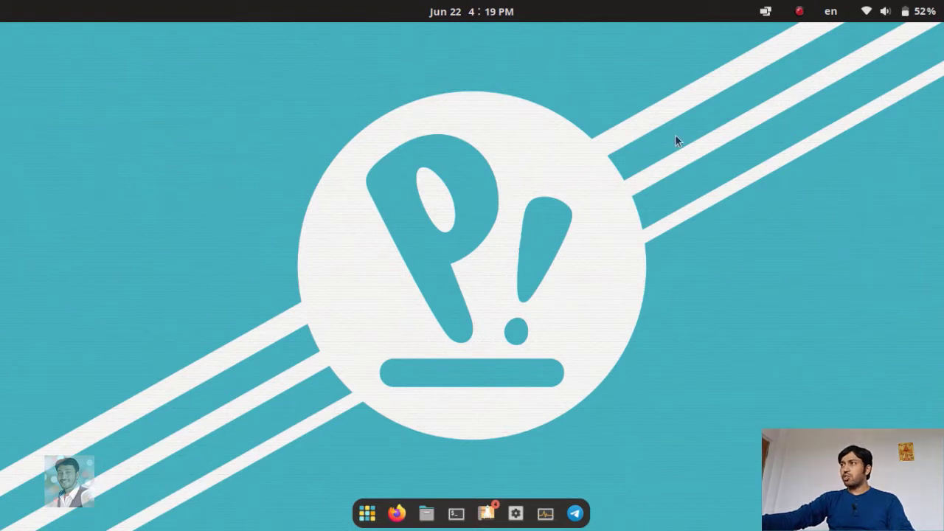
{"action": "left_click", "coordinate": [887, 8]}
{"action": "left_click", "coordinate": [887, 9]}
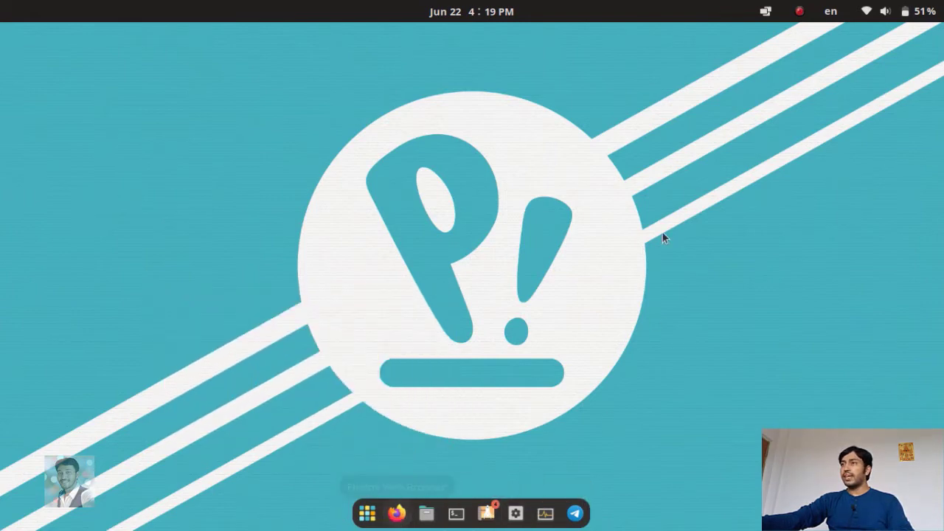
Step: View the calendar and notifications popup, followed by the window tiling options, and close both
{"action": "left_click", "coordinate": [483, 12]}
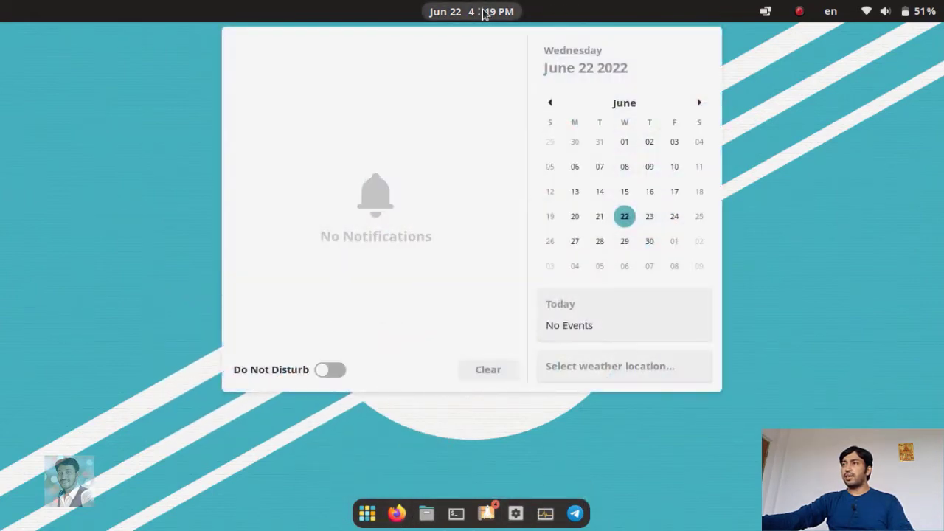
{"action": "left_click", "coordinate": [484, 12]}
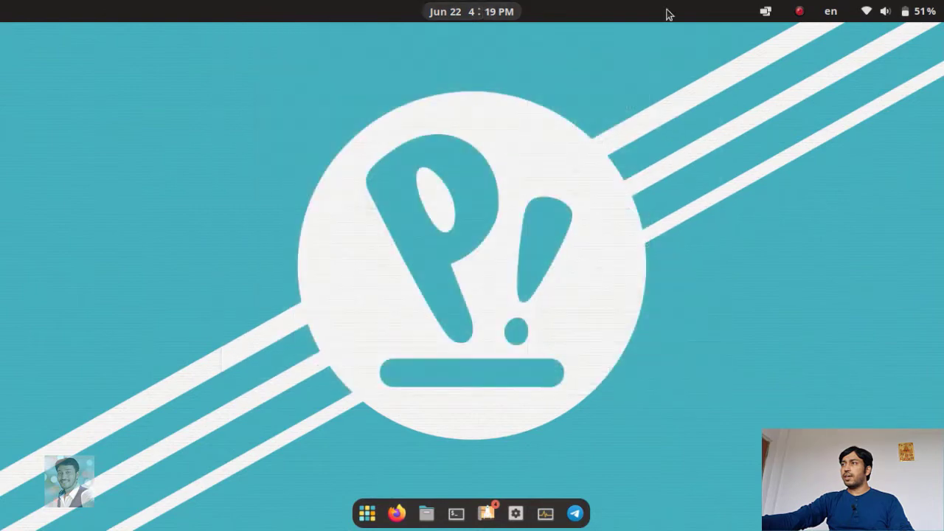
{"action": "left_click", "coordinate": [764, 11]}
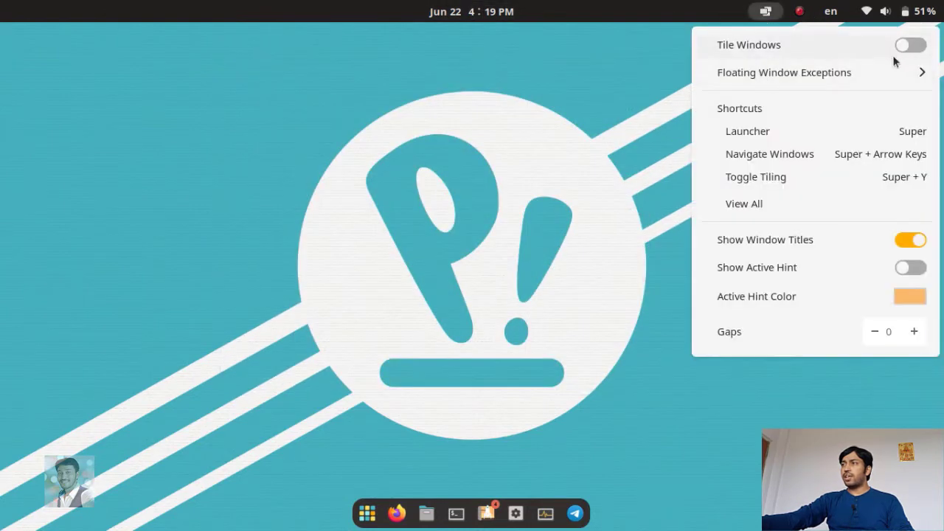
{"action": "left_click", "coordinate": [620, 67]}
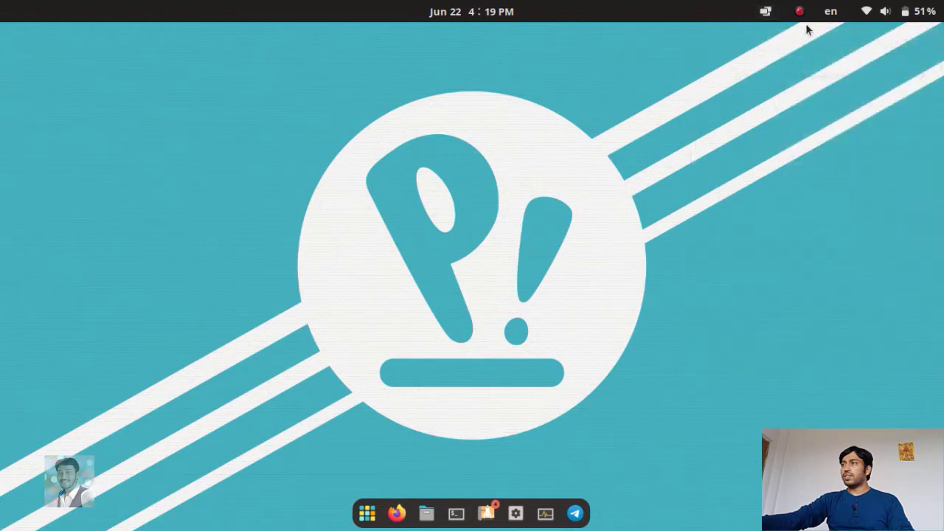
Step: Raise the system volume slightly and view the Wi-Fi connection options in the system menu
{"action": "left_click", "coordinate": [921, 12]}
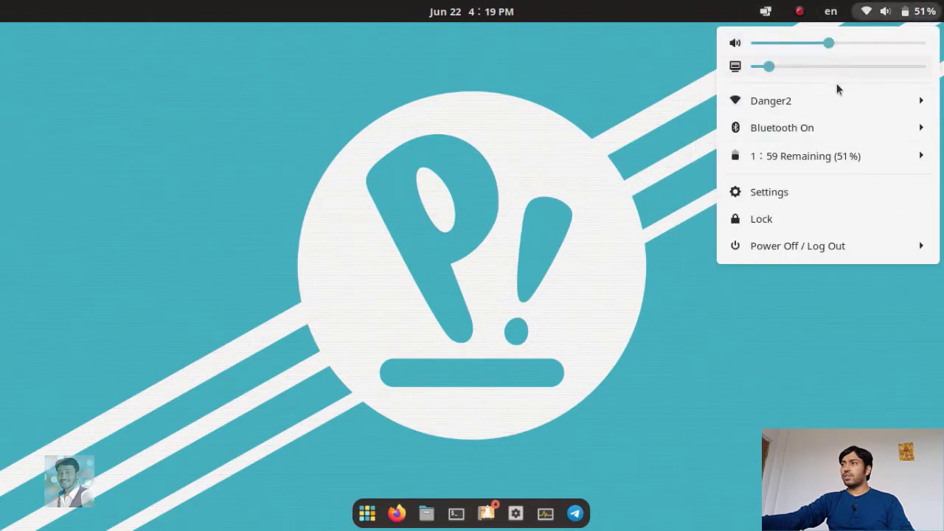
{"action": "left_click", "coordinate": [839, 45]}
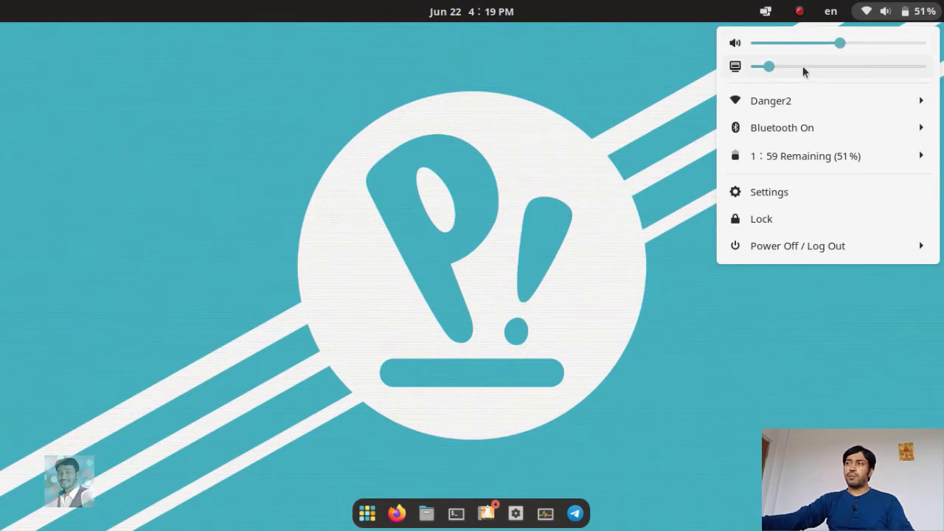
{"action": "left_click", "coordinate": [774, 103]}
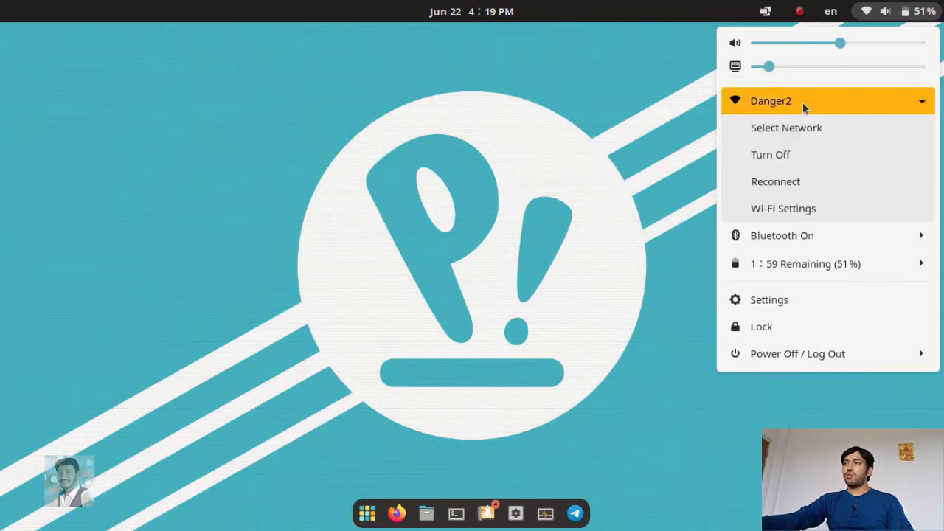
{"action": "left_click", "coordinate": [784, 101]}
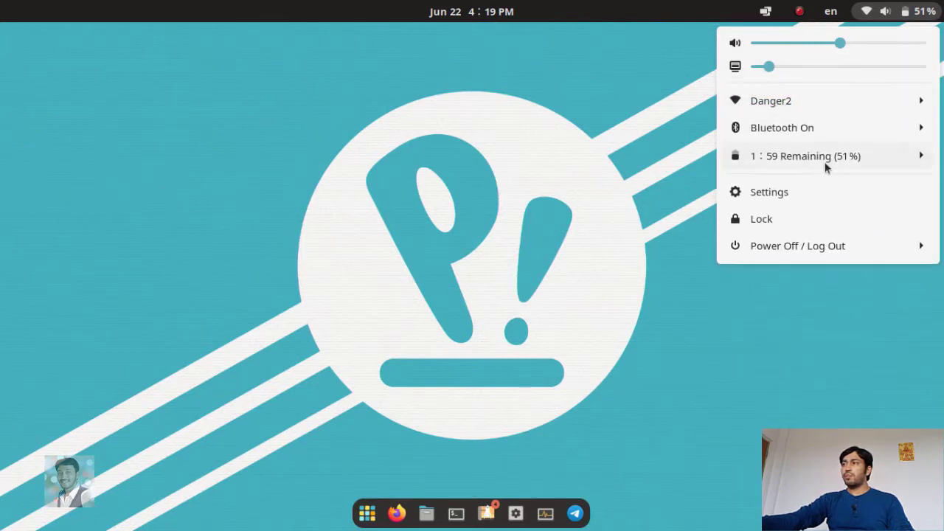
Step: View the Bluetooth, battery power profile and Power Off / Log Out options, and dismiss the system menu
{"action": "left_click", "coordinate": [773, 129]}
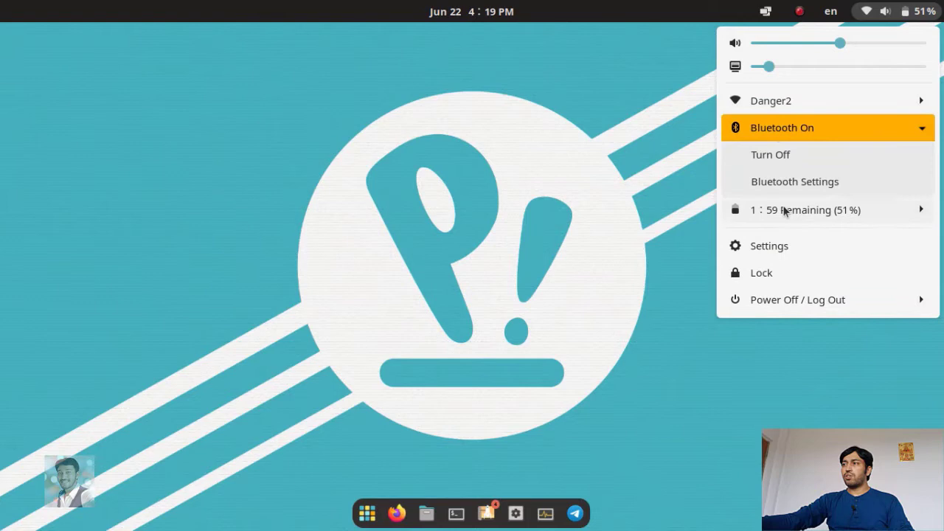
{"action": "left_click", "coordinate": [792, 130]}
{"action": "left_click", "coordinate": [796, 158]}
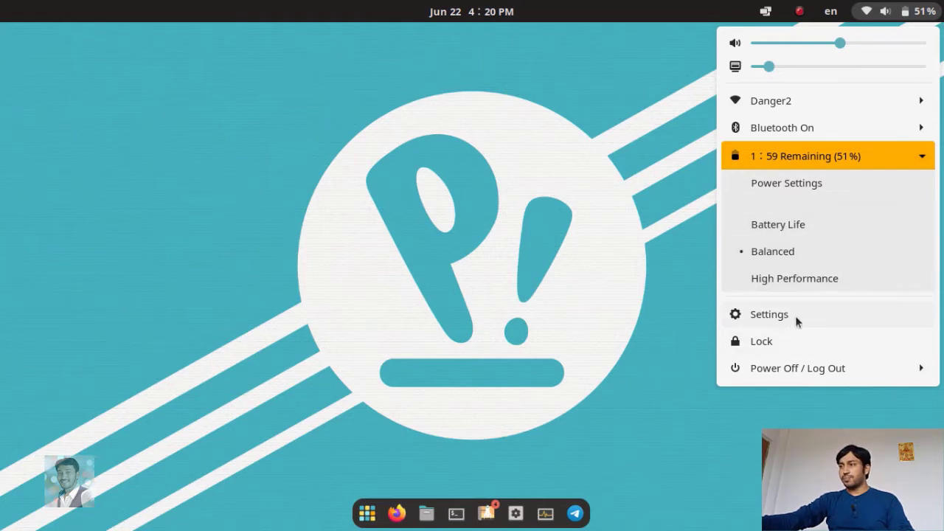
{"action": "left_click", "coordinate": [803, 368]}
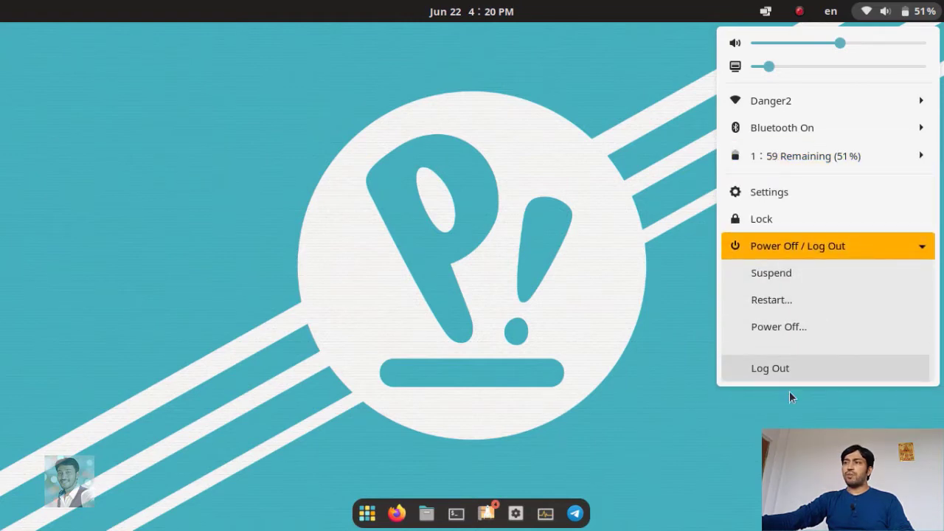
{"action": "left_click", "coordinate": [562, 263]}
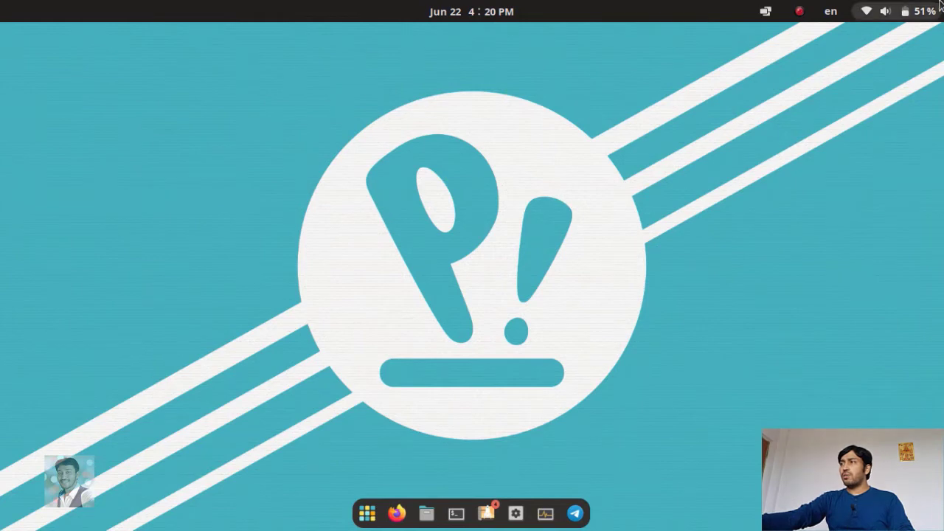
Step: Open the system Settings, return to the main category list and maximize the window
{"action": "left_click", "coordinate": [903, 11]}
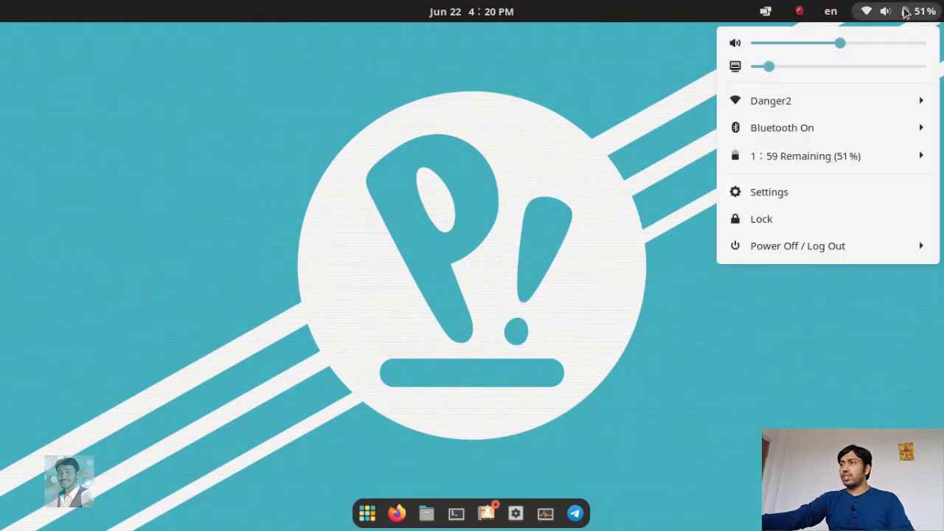
{"action": "left_click", "coordinate": [764, 195]}
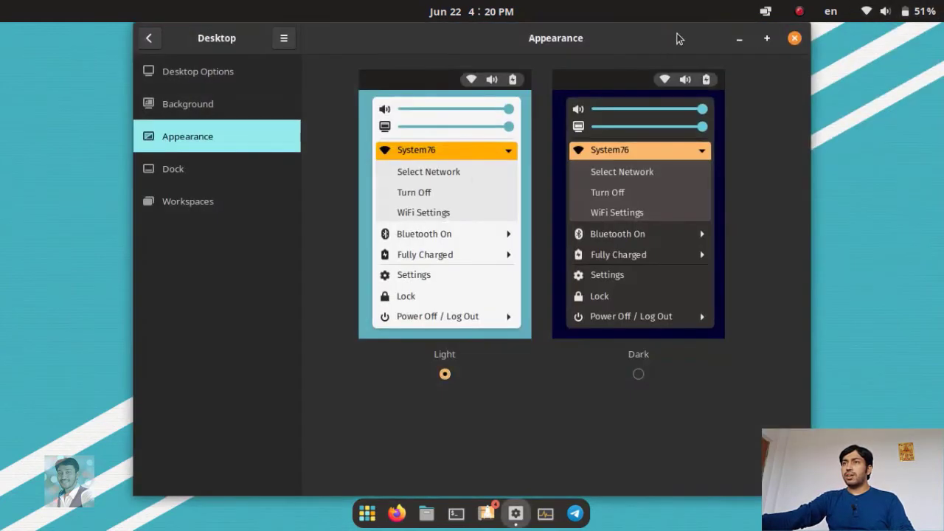
{"action": "left_click", "coordinate": [149, 37]}
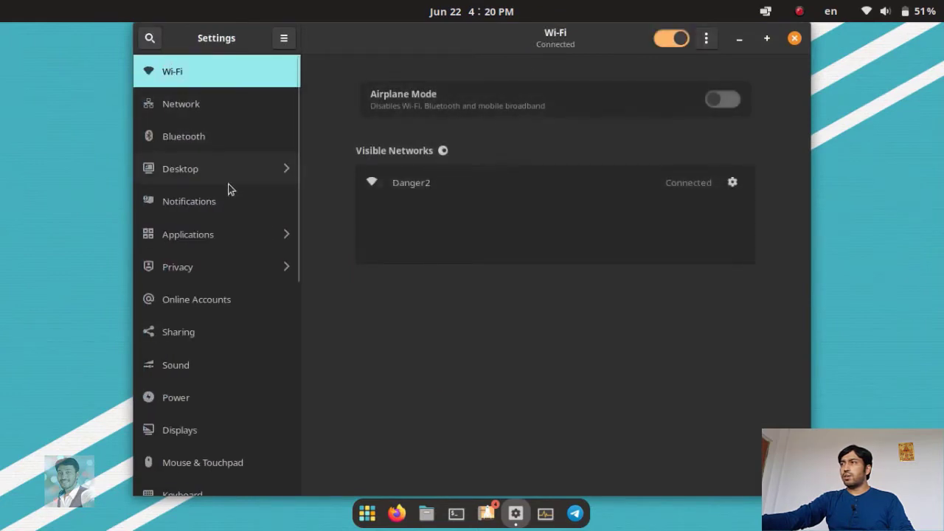
{"action": "left_click", "coordinate": [766, 39]}
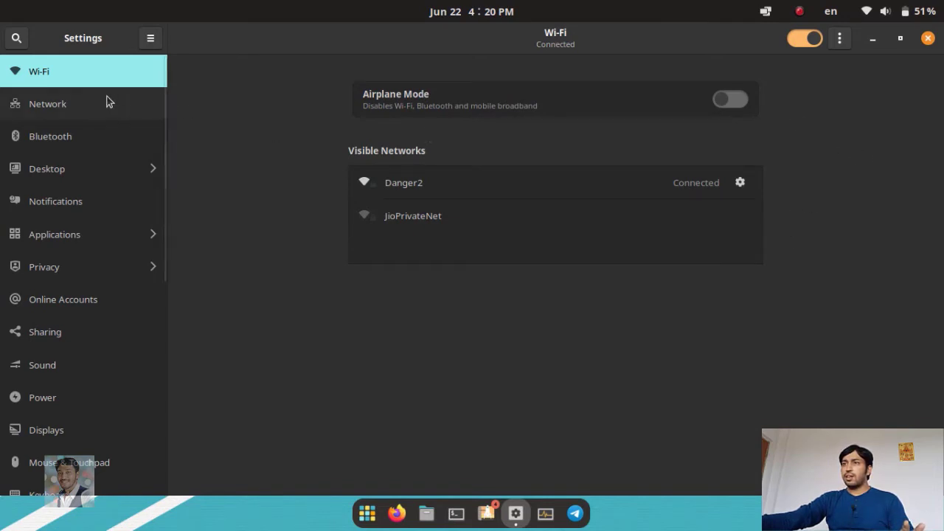
Step: Look through the Network, Bluetooth and Desktop Options settings pages
{"action": "left_click", "coordinate": [56, 110]}
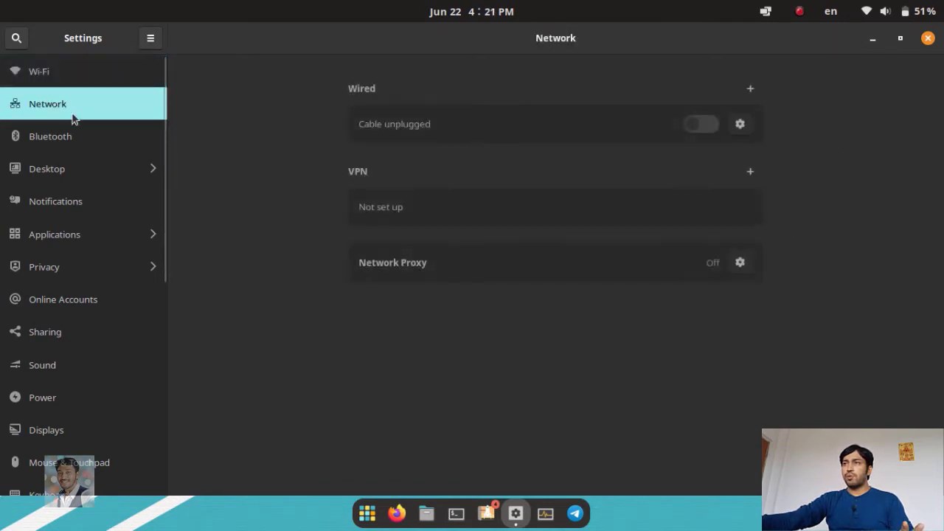
{"action": "left_click", "coordinate": [57, 136]}
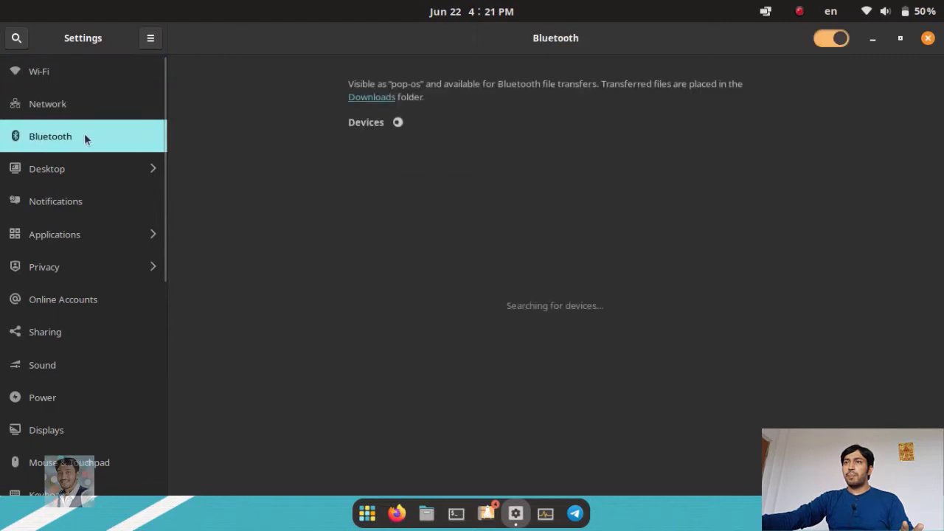
{"action": "left_click", "coordinate": [56, 169]}
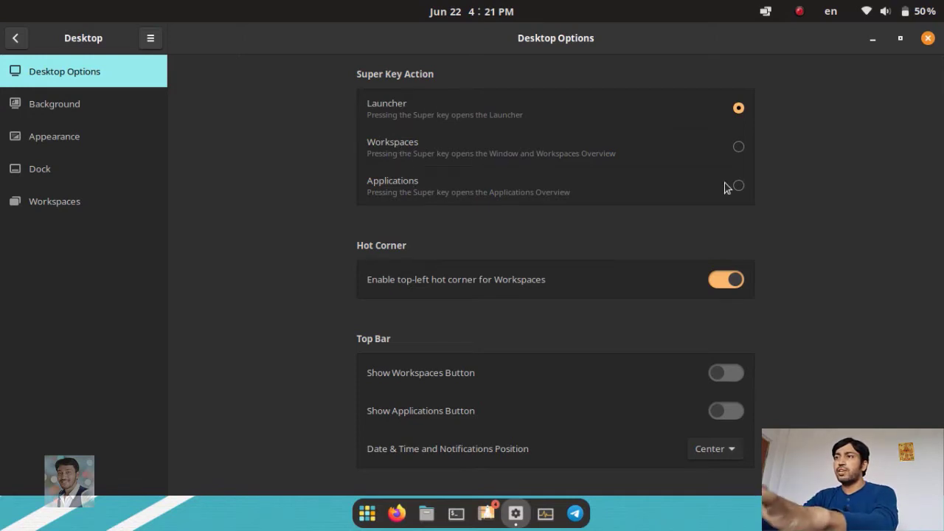
Step: Search the launcher for "pri", open the Printers settings from it and close the window
{"action": "key", "text": "super"}
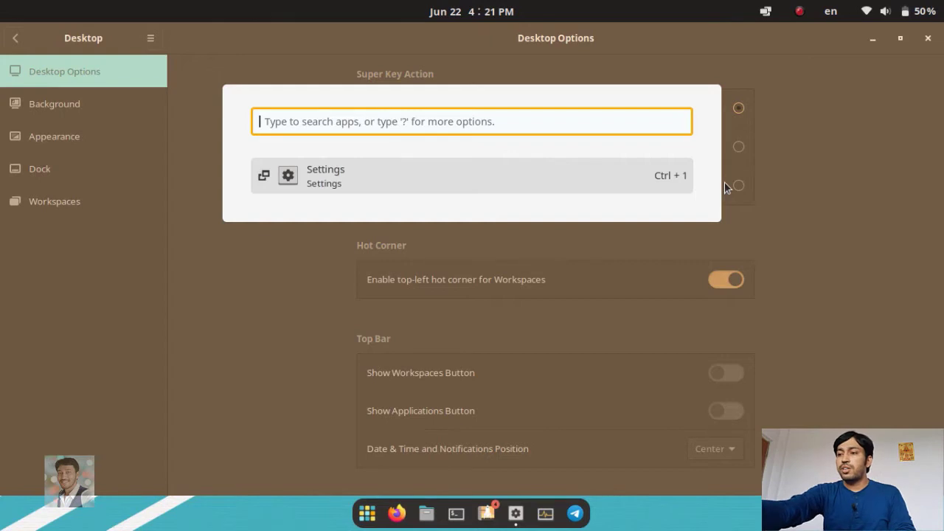
{"action": "type", "text": "pri"}
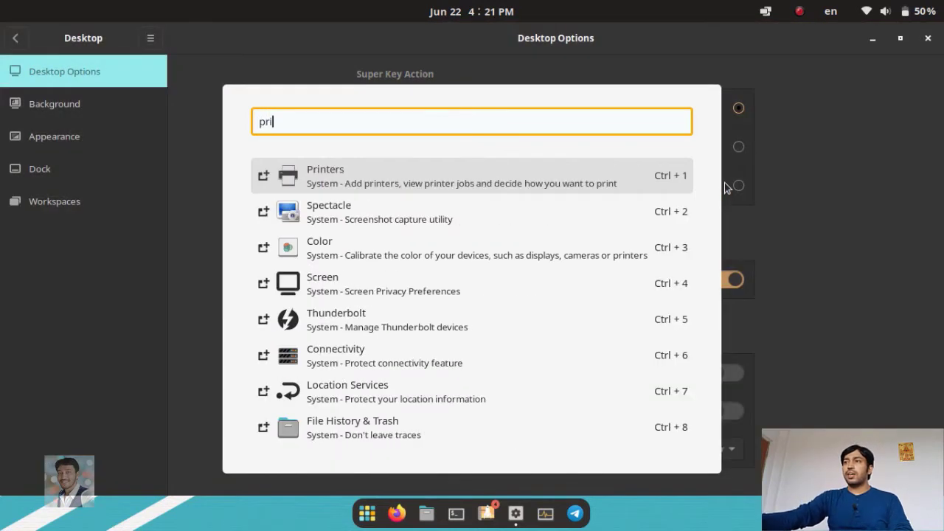
{"action": "left_click", "coordinate": [368, 174]}
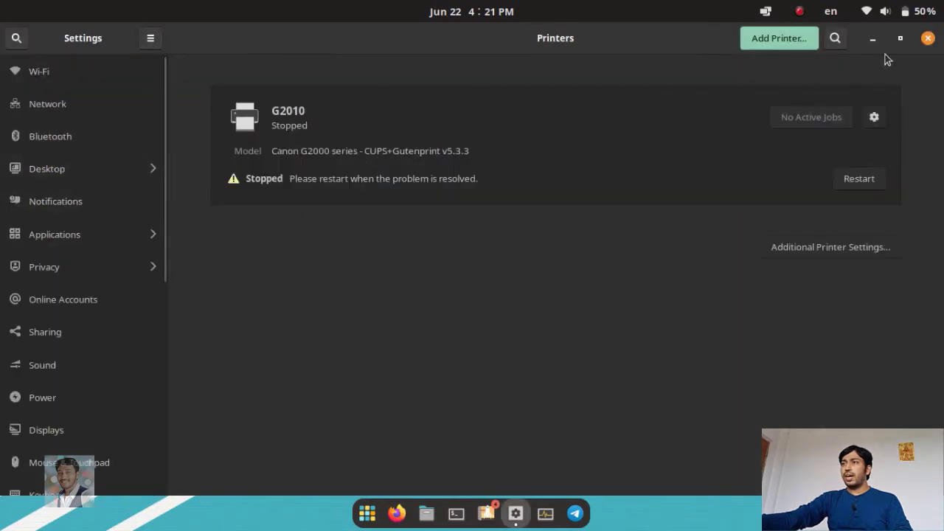
{"action": "left_click", "coordinate": [928, 38]}
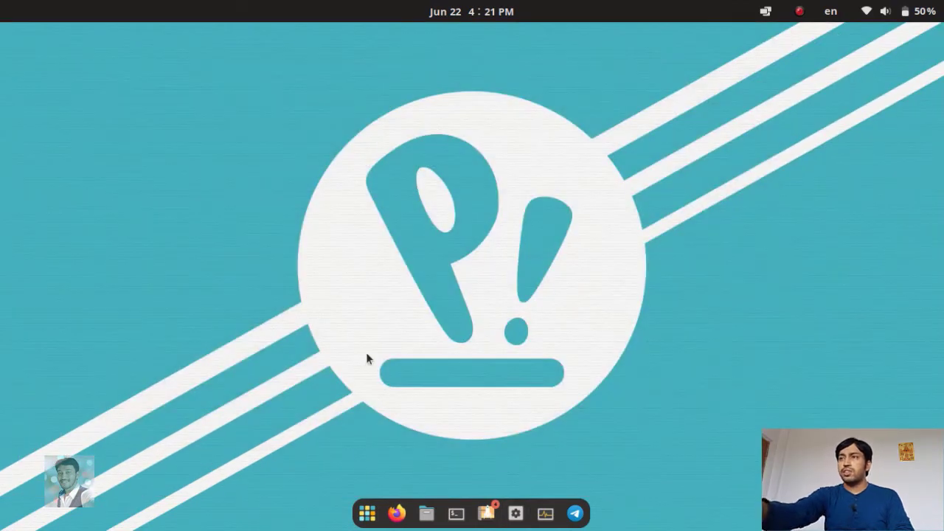
Step: Search the launcher for "fire" and move the selection down and back up through the results
{"action": "key", "text": "super"}
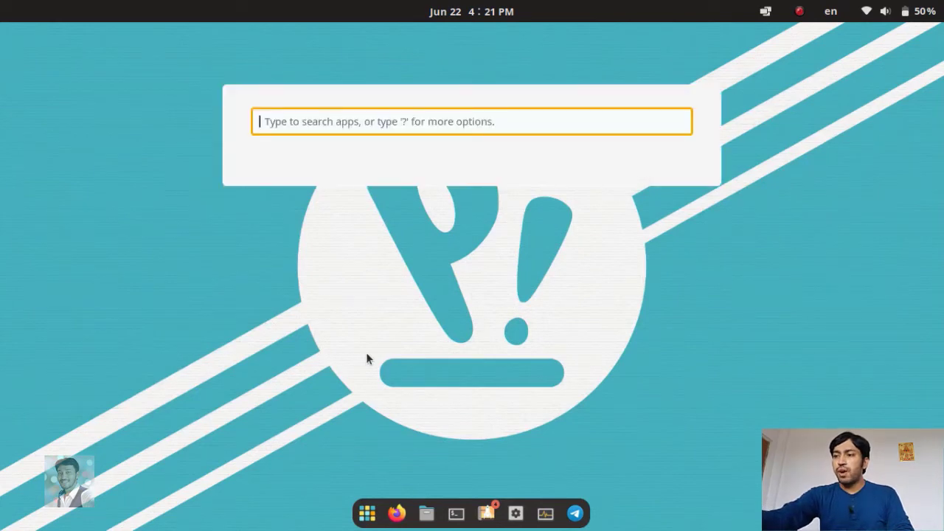
{"action": "type", "text": "fire"}
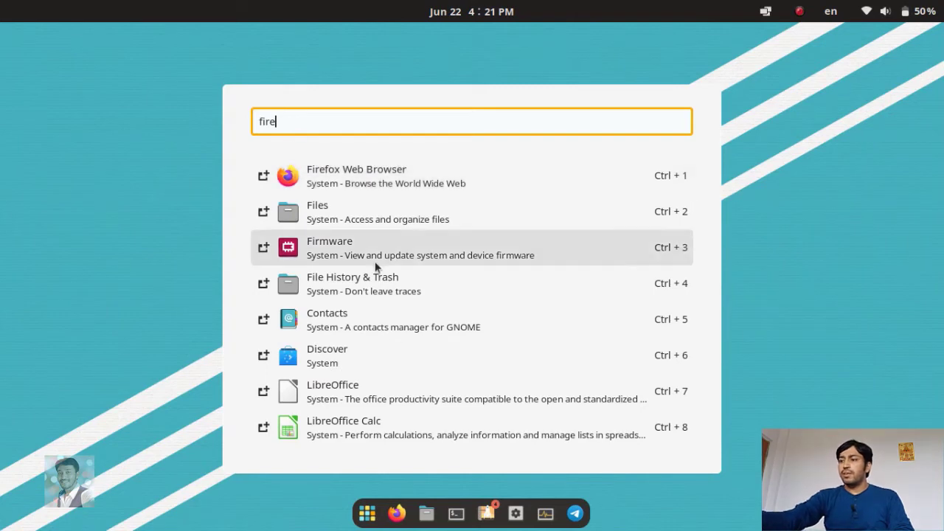
{"action": "key", "text": "Down"}
{"action": "key", "text": "Down"}
{"action": "key", "text": "Down"}
{"action": "key", "text": "Down"}
{"action": "key", "text": "Down"}
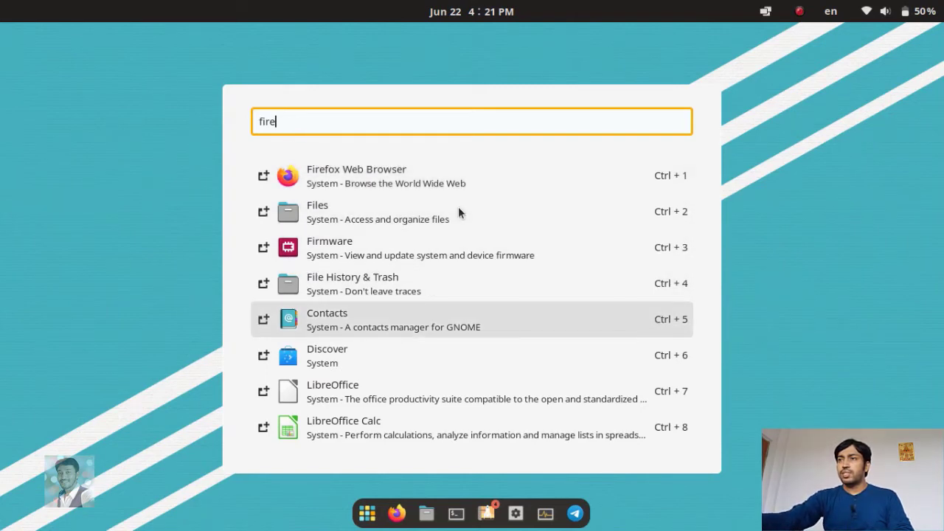
{"action": "key", "text": "Up"}
{"action": "key", "text": "Up"}
{"action": "key", "text": "Up"}
{"action": "key", "text": "Up"}
{"action": "key", "text": "Up"}
{"action": "key", "text": "Up"}
{"action": "key", "text": "Up"}
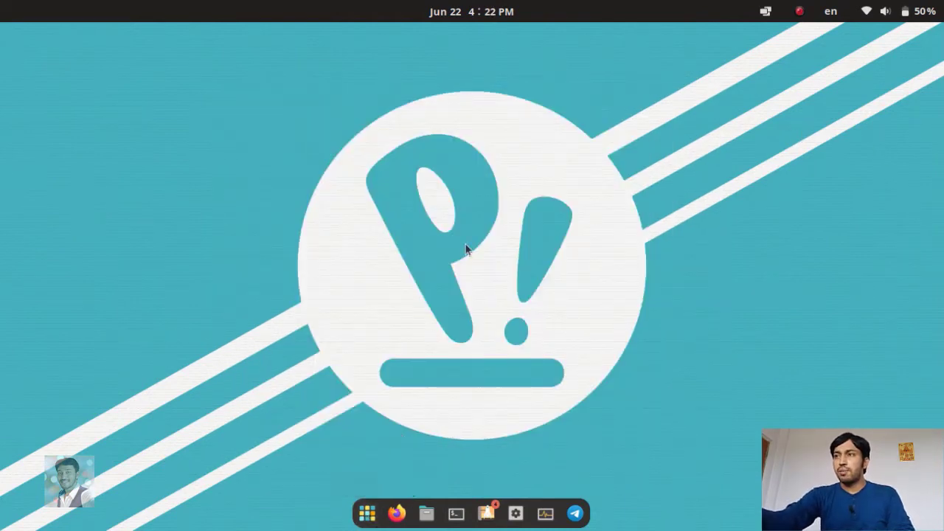
Step: Search the launcher for "tel" and dismiss it without opening any result
{"action": "key", "text": "super"}
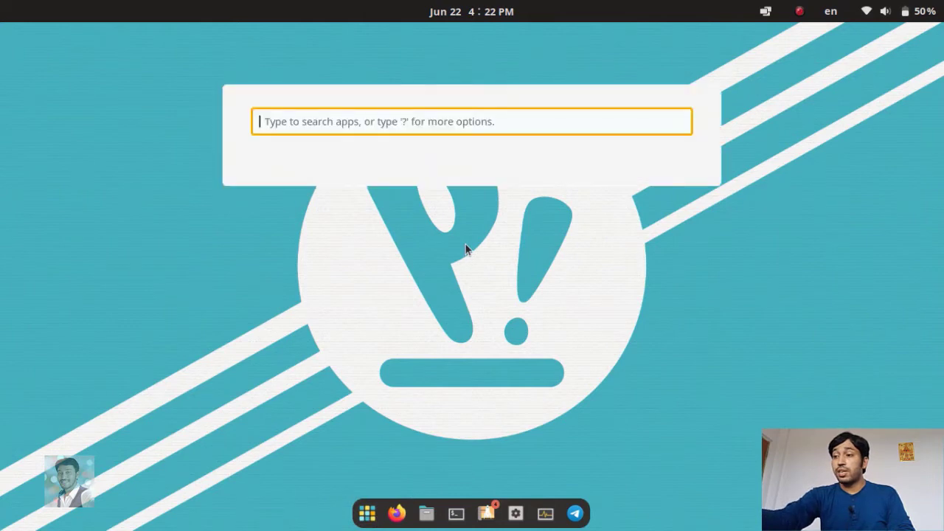
{"action": "type", "text": "tel"}
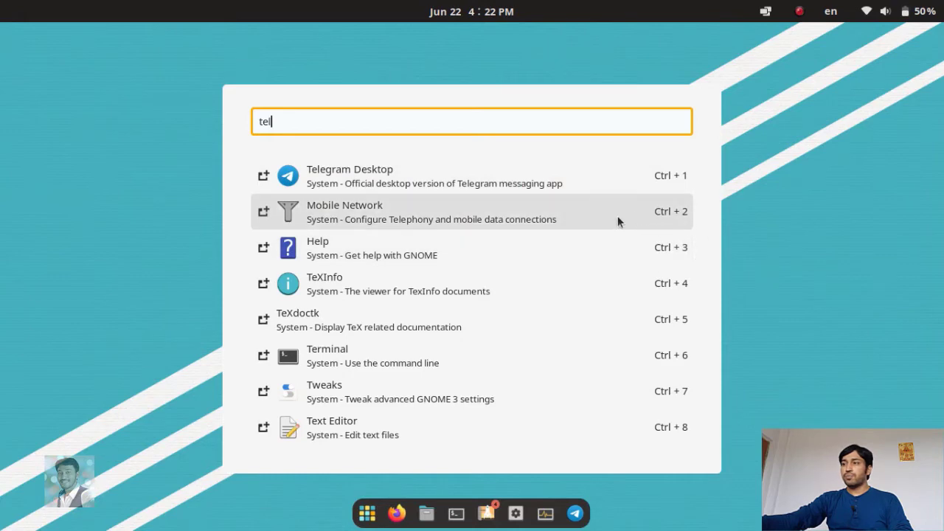
{"action": "left_click", "coordinate": [791, 233]}
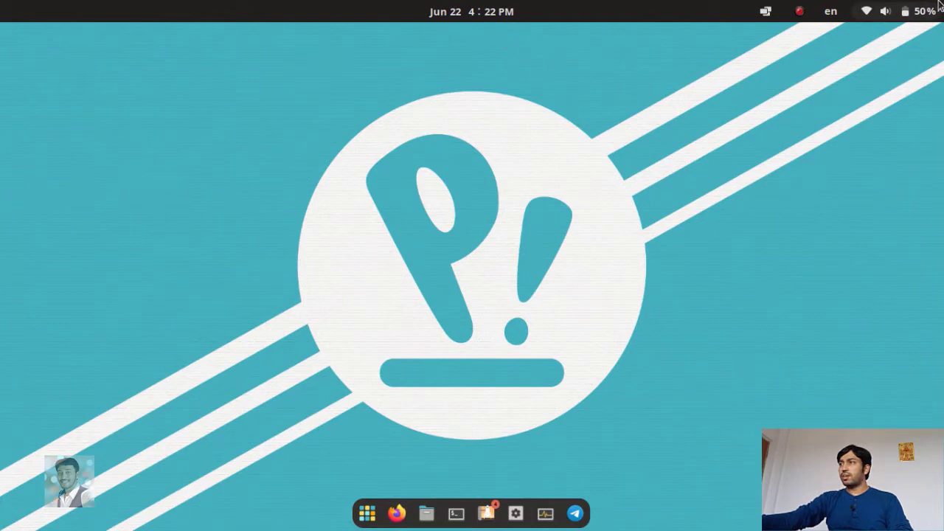
Step: Reopen the system Settings and go to the Desktop Options page
{"action": "left_click", "coordinate": [892, 11]}
{"action": "left_click", "coordinate": [757, 191]}
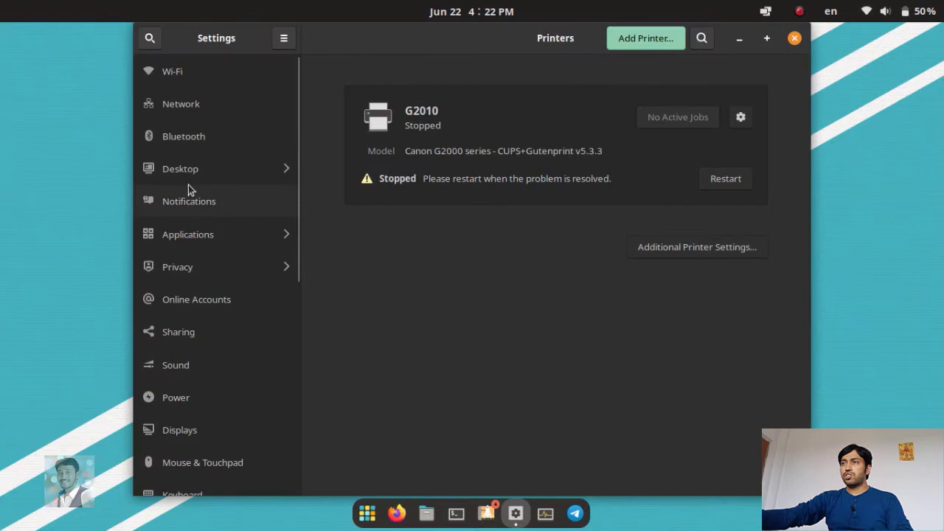
{"action": "left_click", "coordinate": [186, 171]}
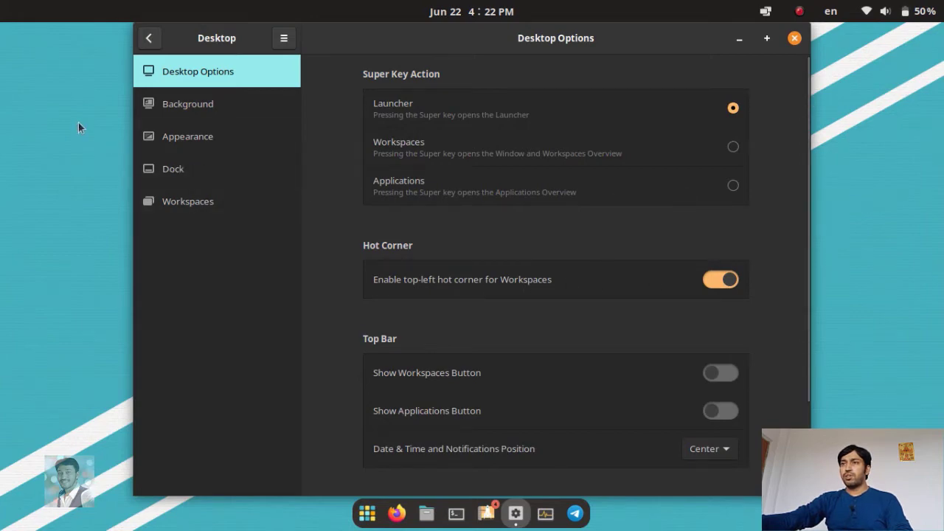
Step: Open the Workspaces overview and browse the available workspaces, ending on the first one
{"action": "mouse_move", "coordinate": [1, 1]}
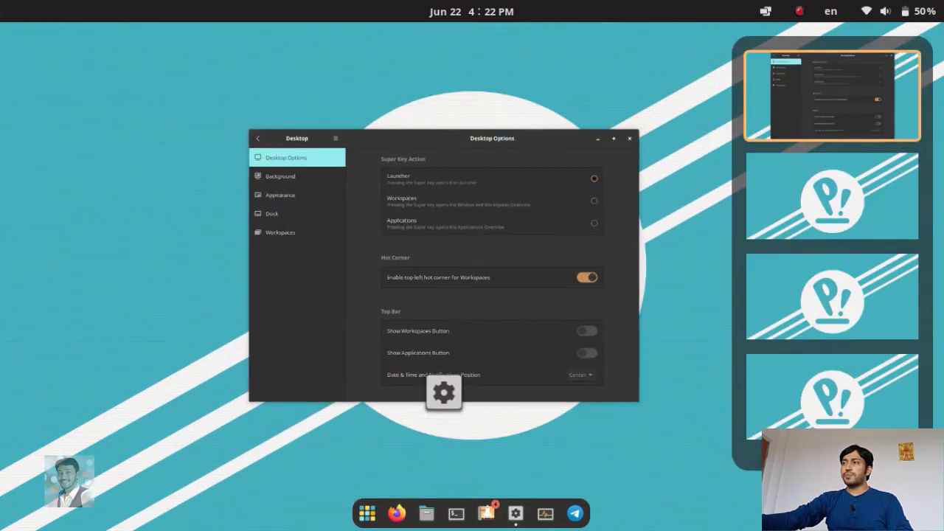
{"action": "left_click", "coordinate": [821, 198]}
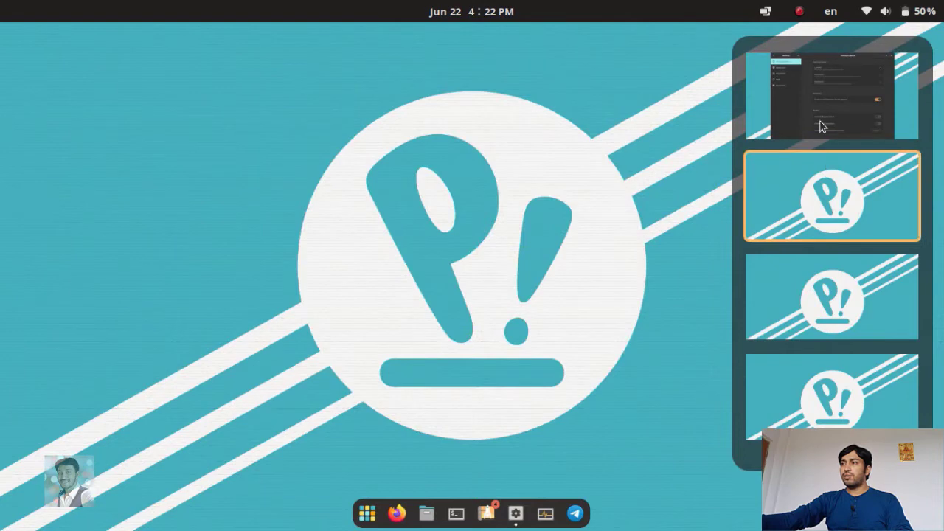
{"action": "left_click", "coordinate": [819, 126]}
{"action": "left_click", "coordinate": [817, 210]}
{"action": "left_click", "coordinate": [821, 292]}
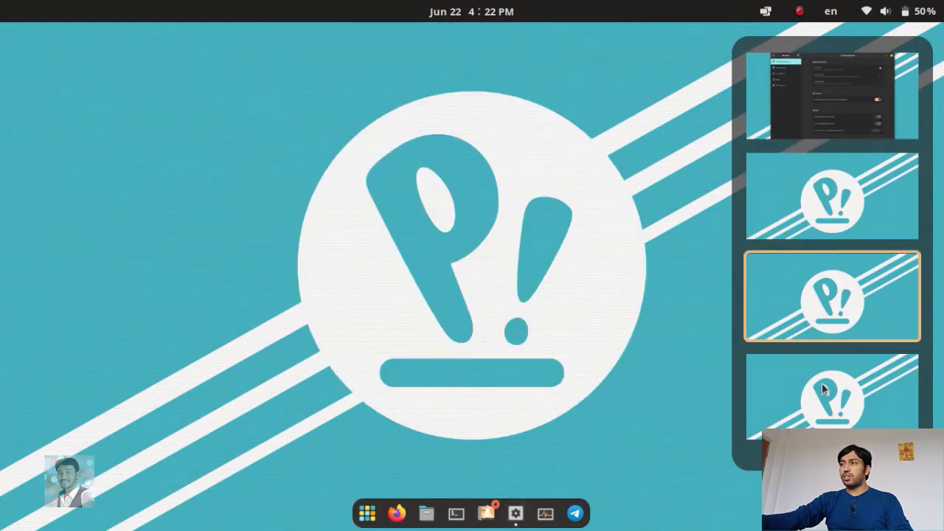
{"action": "left_click", "coordinate": [815, 350]}
{"action": "left_click", "coordinate": [819, 295]}
{"action": "left_click", "coordinate": [821, 208]}
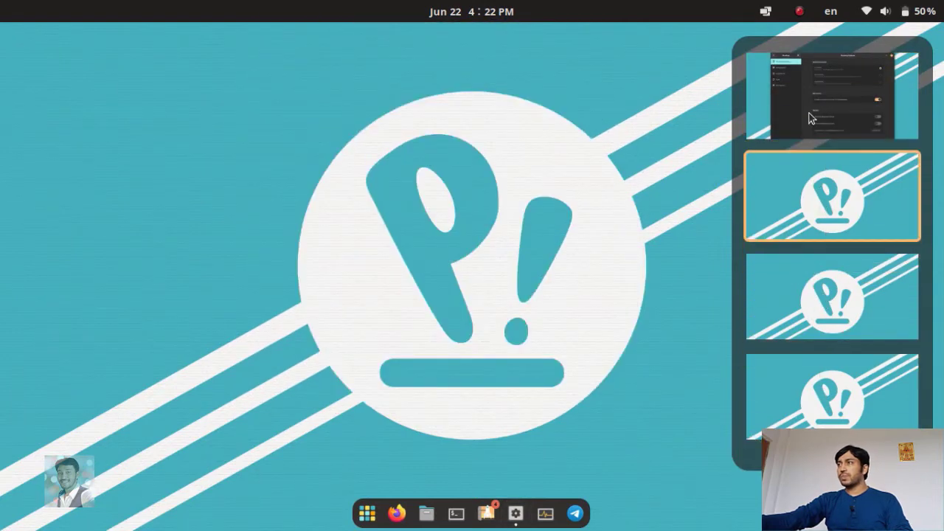
{"action": "left_click", "coordinate": [813, 118]}
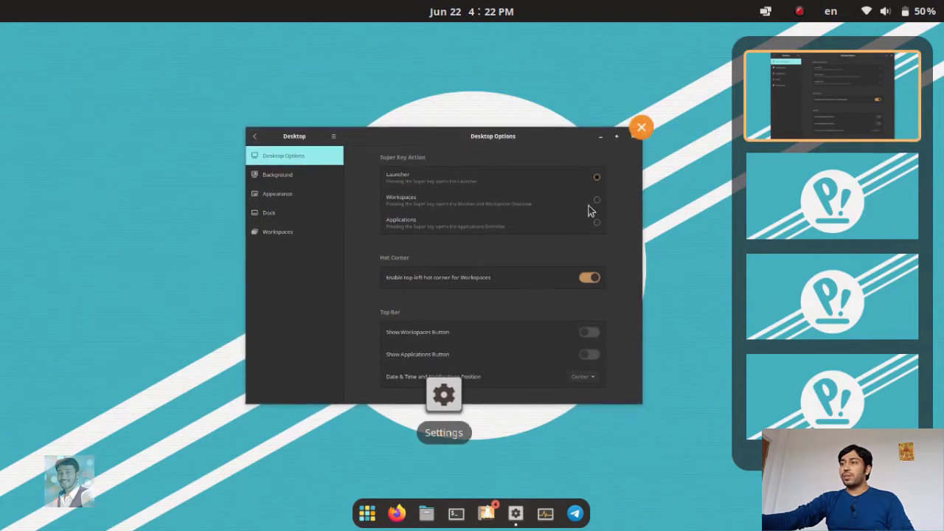
Step: Switch to the empty second workspace and open a Terminal window on it
{"action": "left_click", "coordinate": [809, 208]}
{"action": "left_click", "coordinate": [520, 257]}
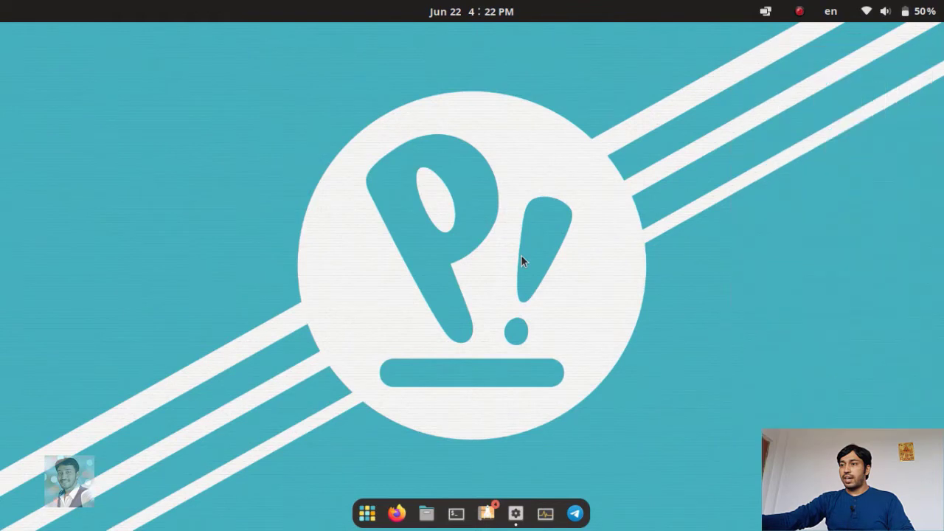
{"action": "left_click", "coordinate": [455, 512]}
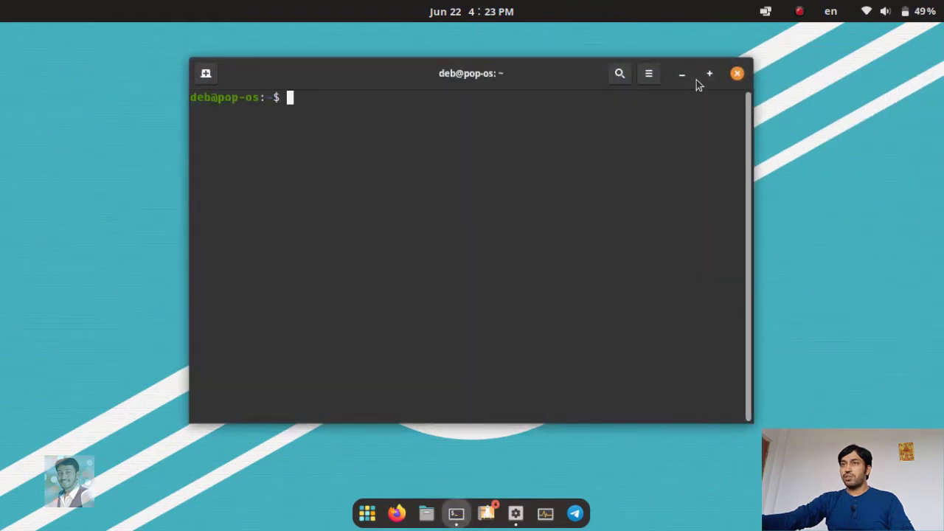
Step: In the Workspaces overview, move the Terminal window to the first workspace and back to the second
{"action": "mouse_move", "coordinate": [2, 5]}
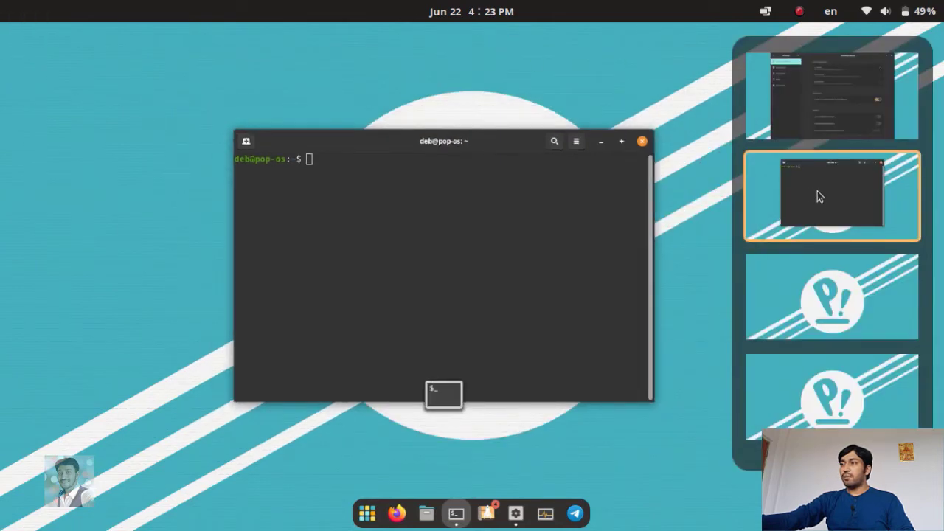
{"action": "left_click_drag", "start_coordinate": [817, 191], "coordinate": [820, 98]}
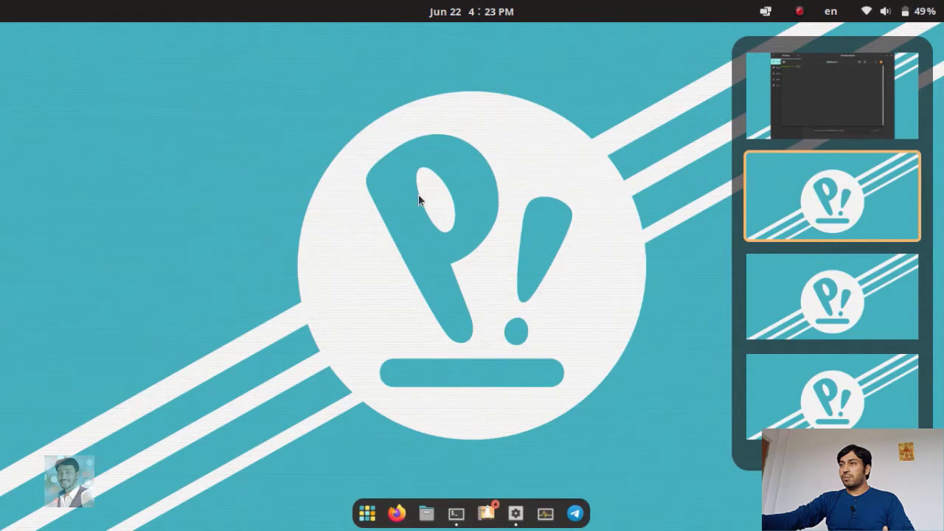
{"action": "mouse_move", "coordinate": [3, 4]}
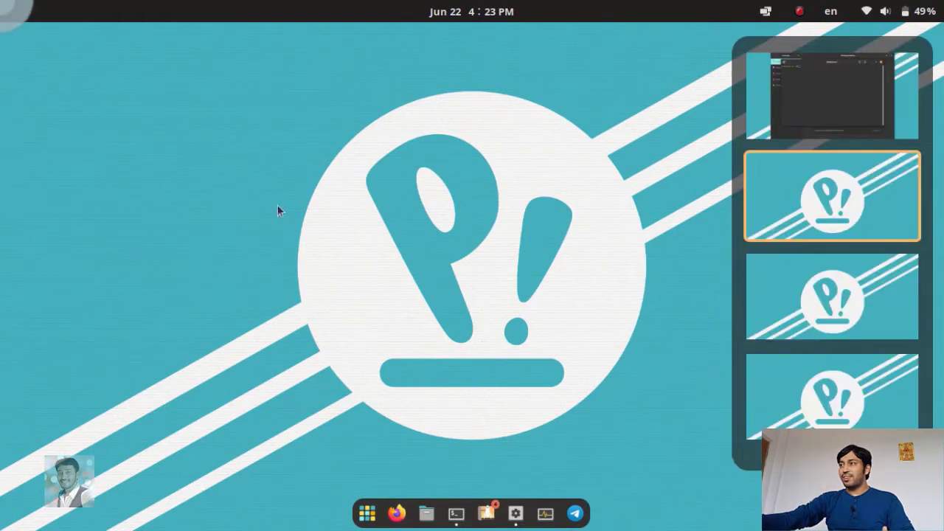
{"action": "left_click_drag", "start_coordinate": [850, 108], "coordinate": [831, 343]}
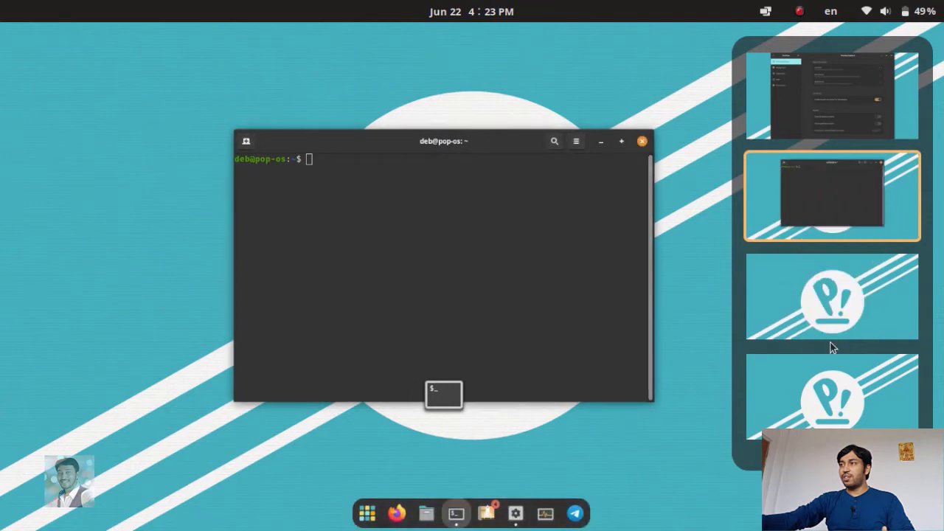
Step: Move the Settings window from the first workspace to the second and close the Terminal there
{"action": "left_click_drag", "start_coordinate": [833, 113], "coordinate": [836, 217]}
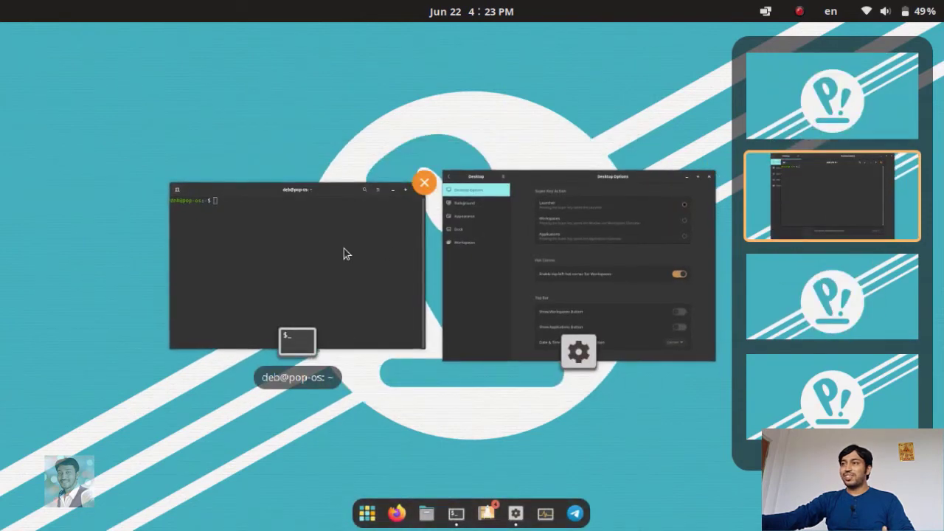
{"action": "left_click", "coordinate": [344, 249]}
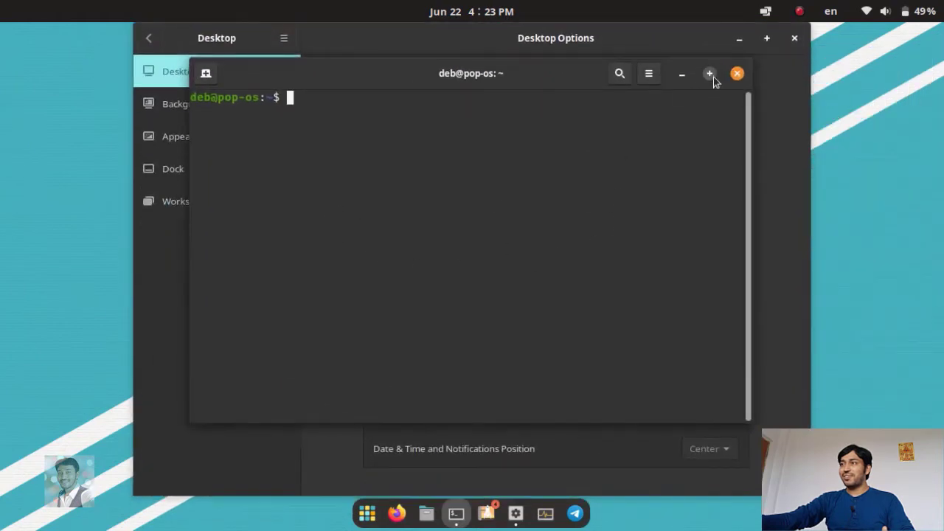
{"action": "left_click", "coordinate": [737, 73]}
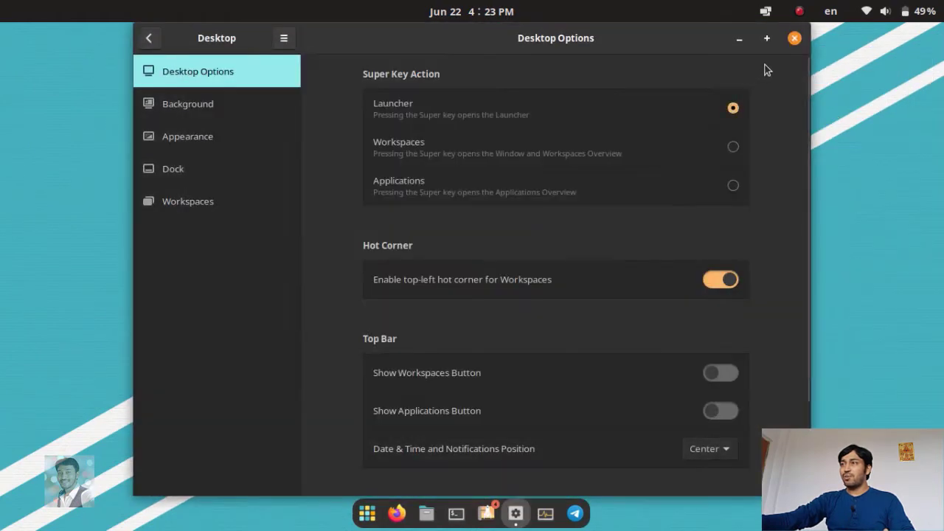
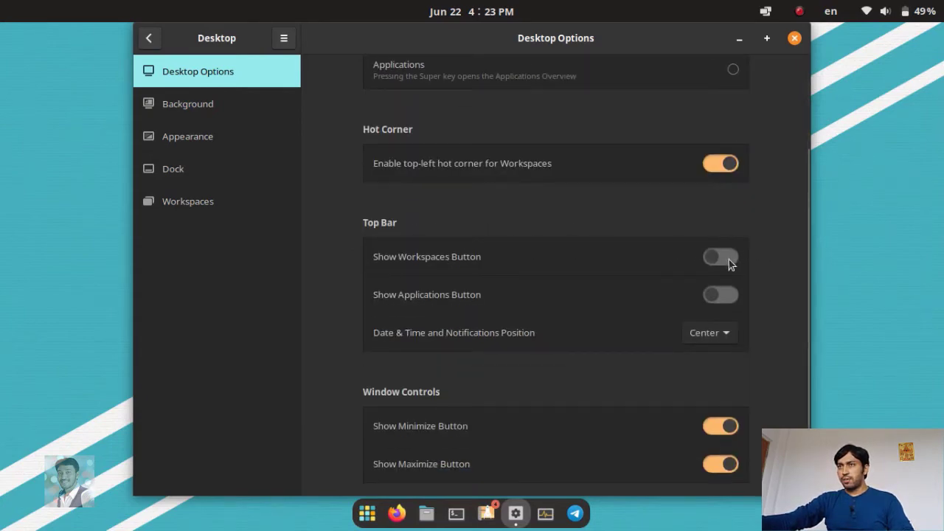
Step: Enable Show Workspaces Button for the top bar, open and close the overview with it, and disable the option again
{"action": "left_click", "coordinate": [728, 259]}
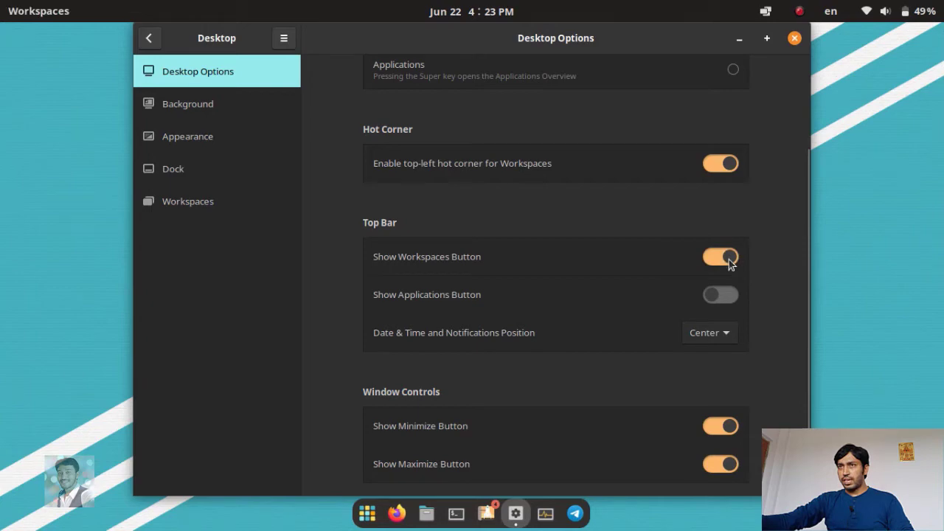
{"action": "left_click", "coordinate": [40, 11]}
{"action": "left_click", "coordinate": [40, 12]}
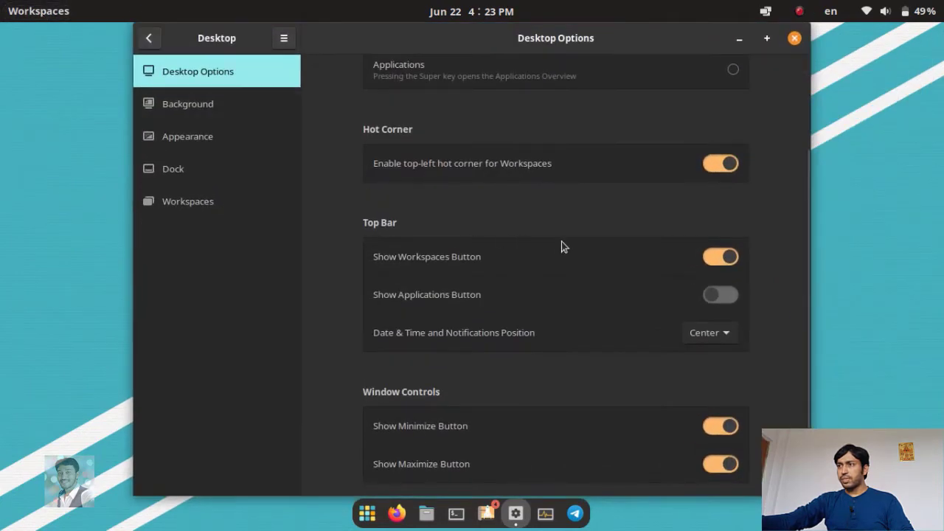
{"action": "left_click", "coordinate": [709, 258]}
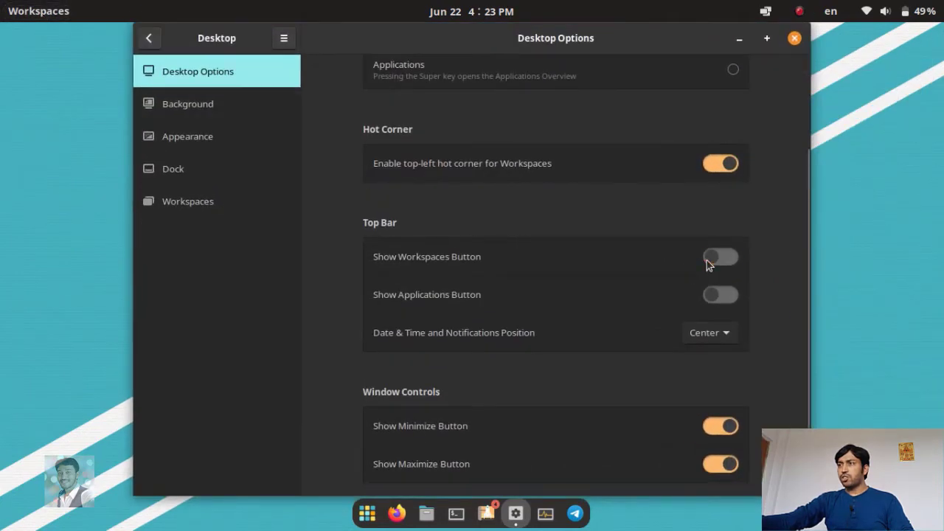
Step: Enable Show Applications Button for the top bar and open the application library with it
{"action": "left_click", "coordinate": [731, 295]}
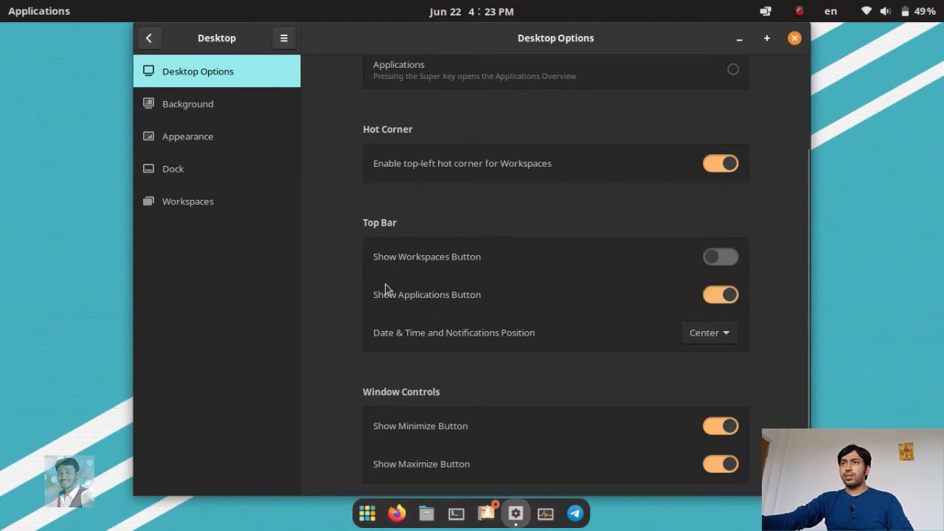
{"action": "left_click", "coordinate": [32, 12]}
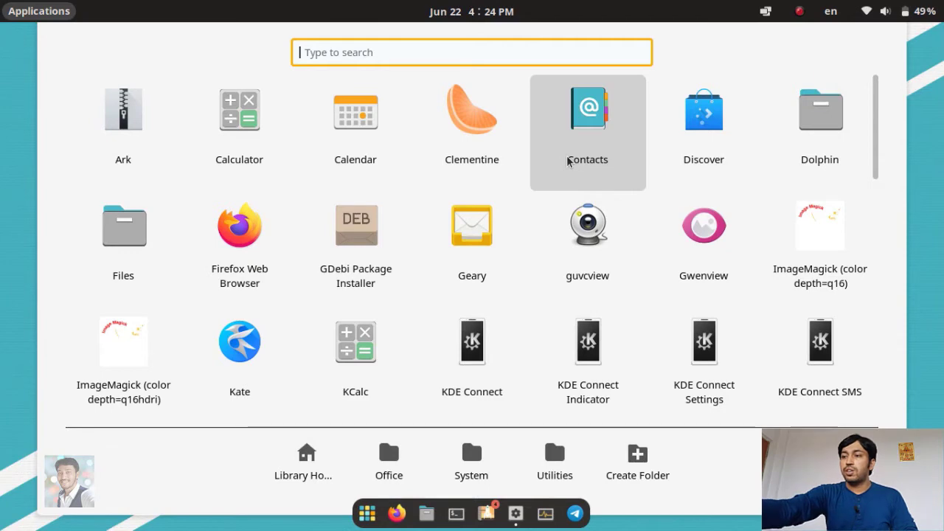
Step: Search the application library for "pri", clear the search and look for "blender" instead
{"action": "type", "text": "pri"}
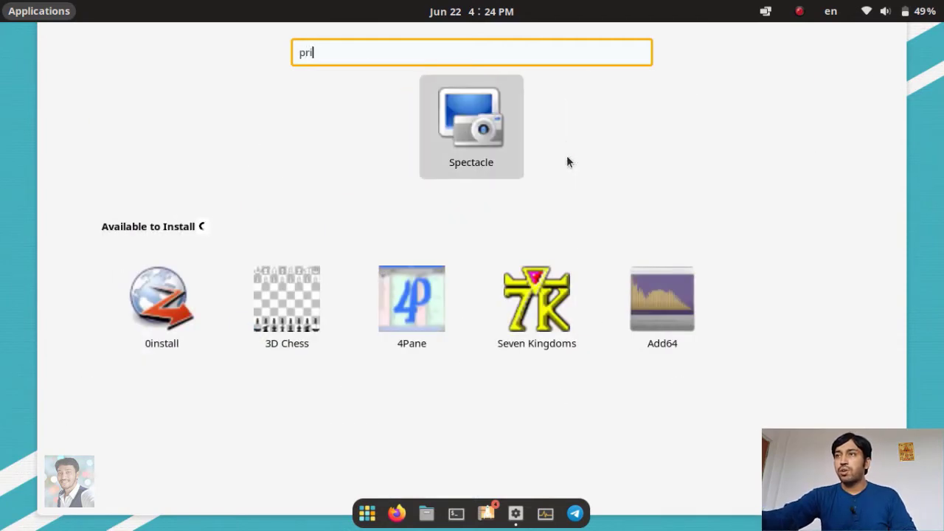
{"action": "key", "text": "BackSpace"}
{"action": "key", "text": "BackSpace"}
{"action": "key", "text": "BackSpace"}
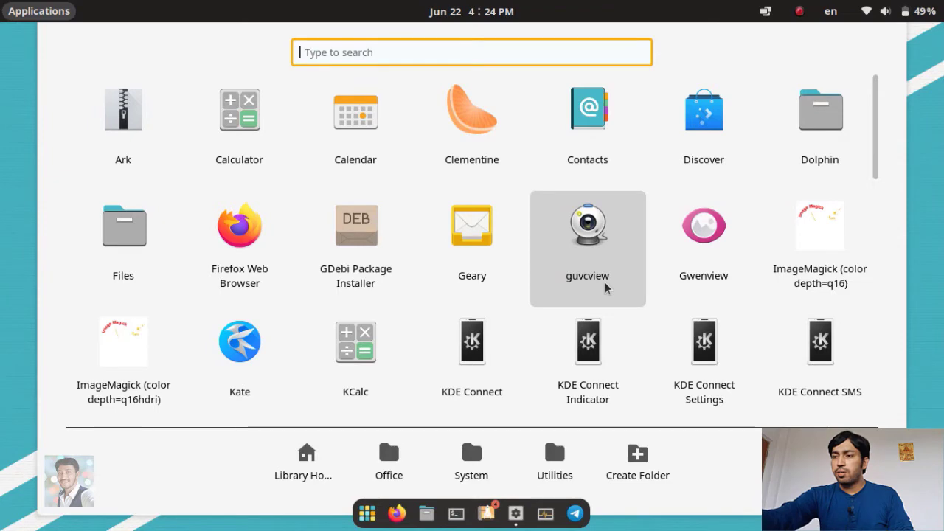
{"action": "type", "text": "blender"}
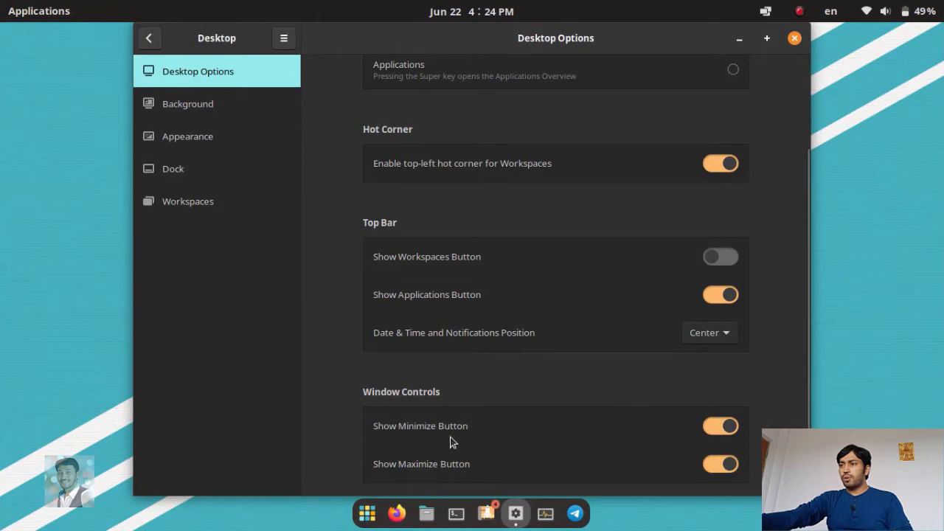
Step: Turn Show Minimize Button off and on again, and minimize and restore the Settings window
{"action": "left_click", "coordinate": [724, 429]}
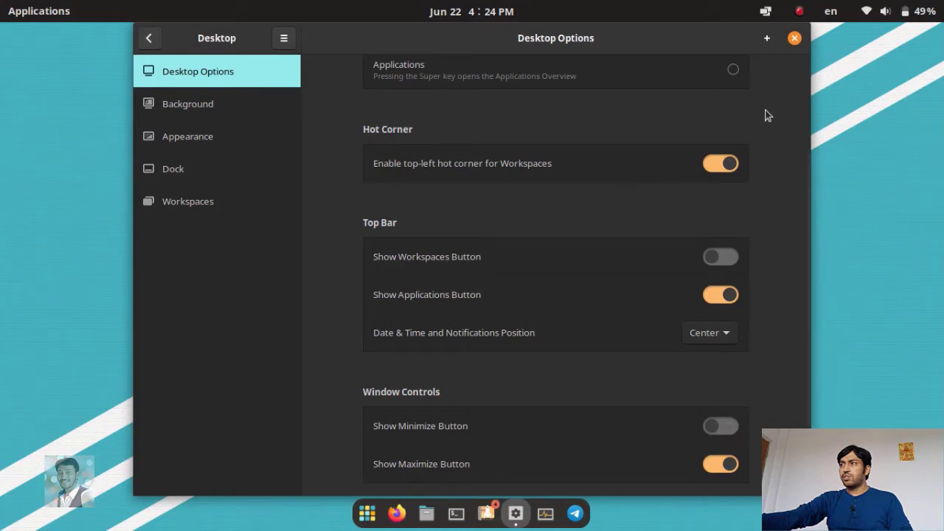
{"action": "left_click", "coordinate": [727, 426]}
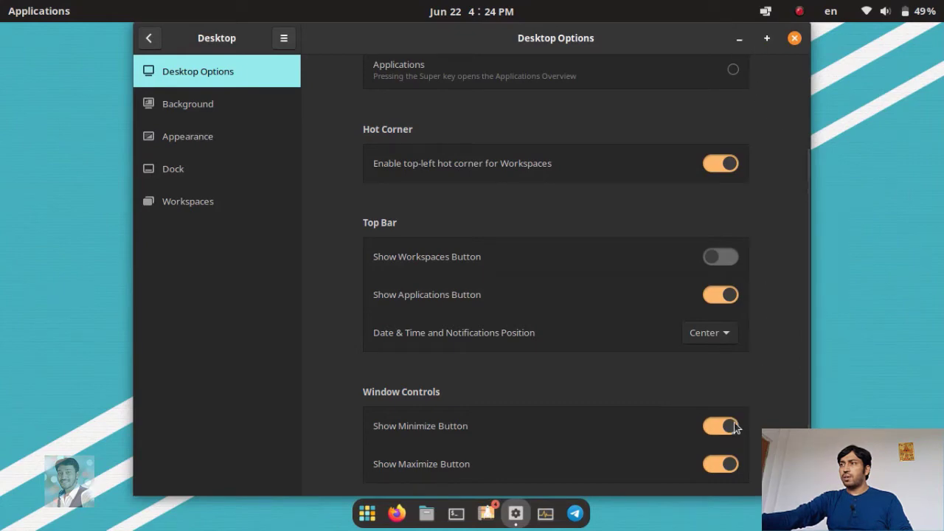
{"action": "left_click", "coordinate": [738, 39]}
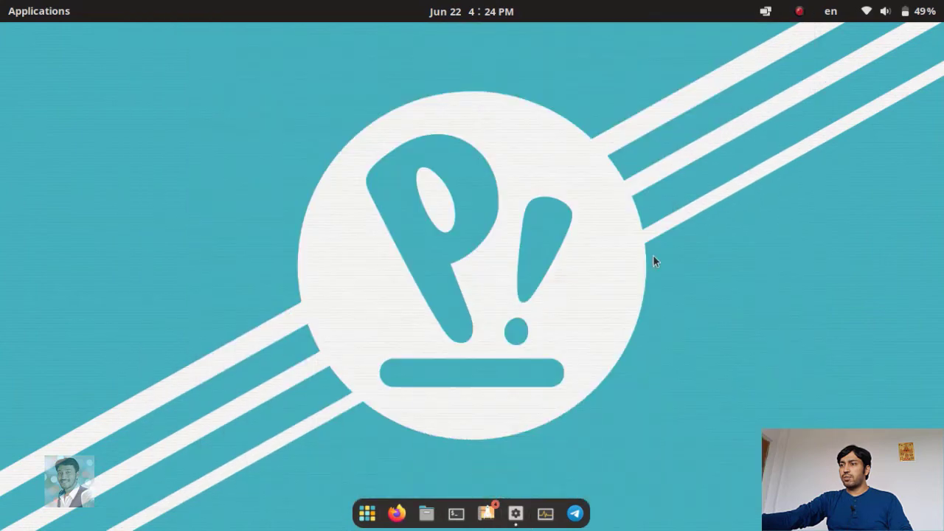
{"action": "left_click", "coordinate": [515, 513]}
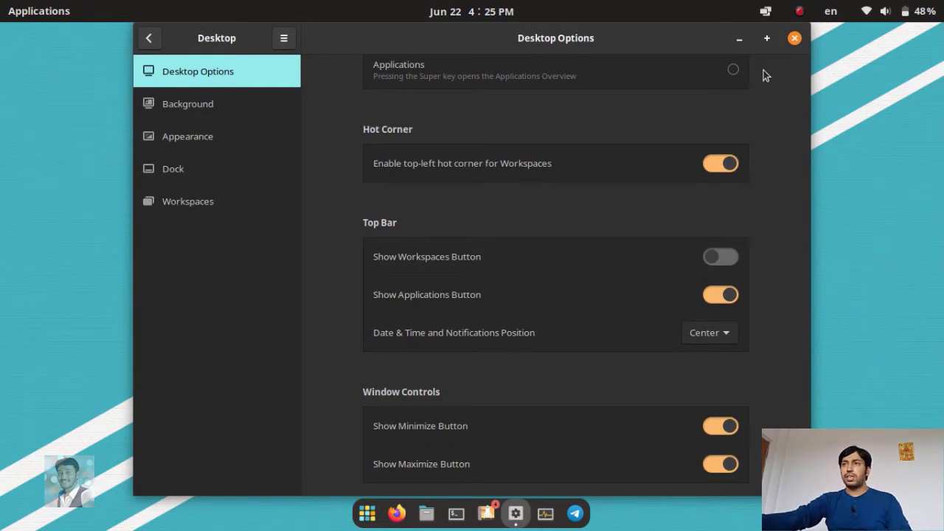
Step: Return to the main Settings list and review the hardware and operating system details on the About page
{"action": "left_click", "coordinate": [149, 37]}
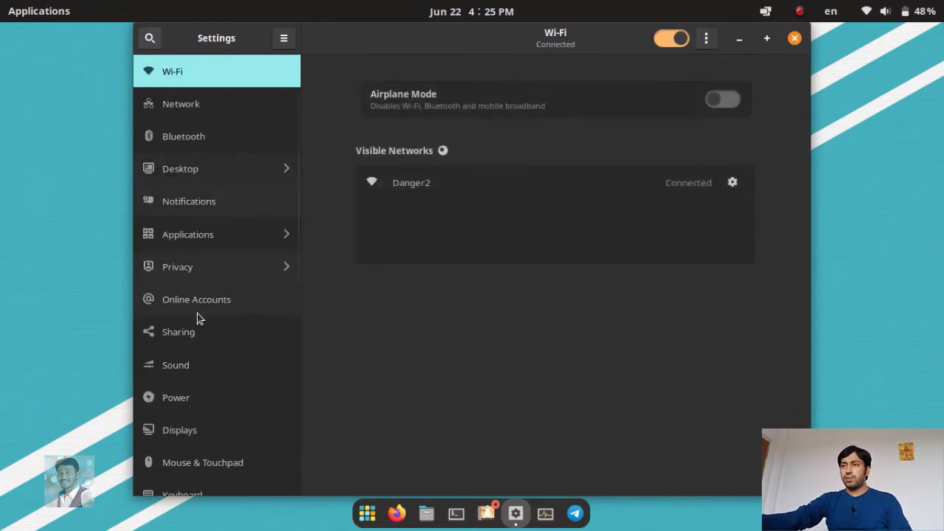
{"action": "scroll", "coordinate": [198, 302], "scroll_direction": "down", "scroll_amount": 5}
{"action": "scroll", "coordinate": [202, 308], "scroll_direction": "down", "scroll_amount": 4}
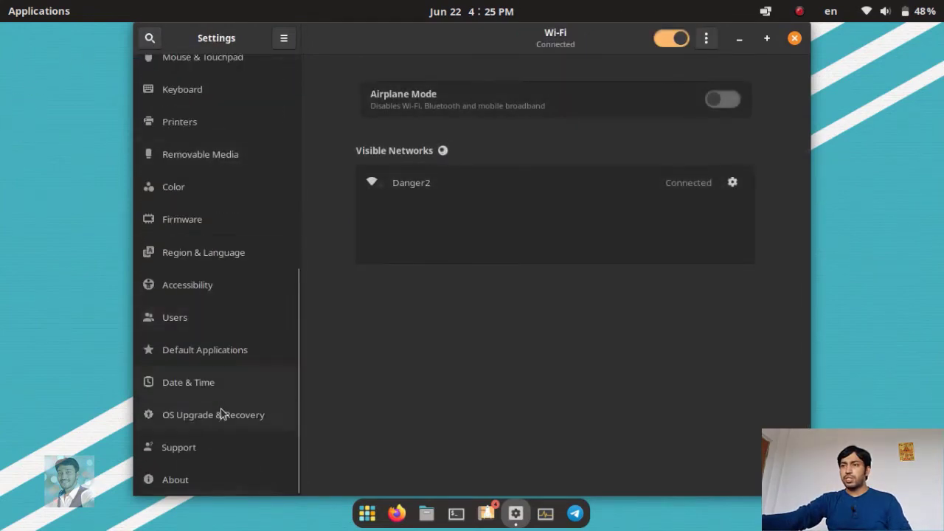
{"action": "left_click", "coordinate": [219, 470]}
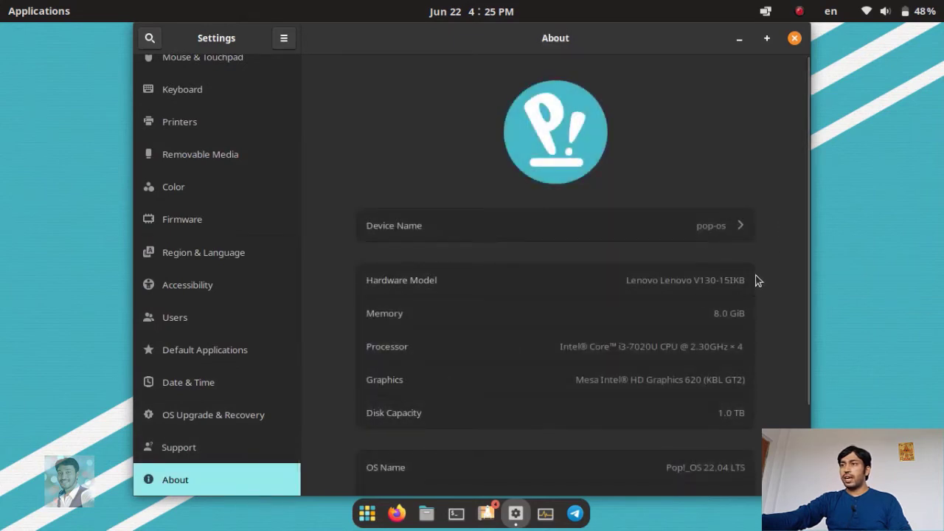
{"action": "scroll", "coordinate": [737, 368], "scroll_direction": "down", "scroll_amount": 3}
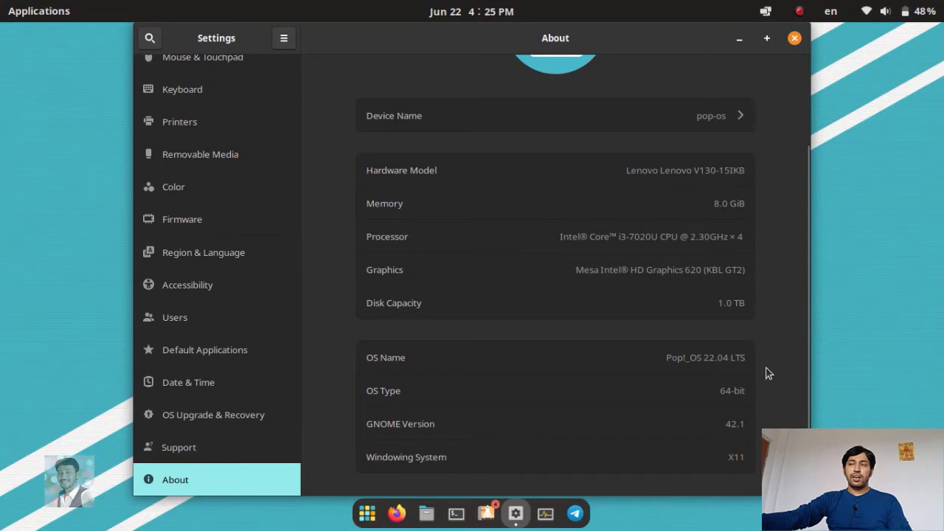
{"action": "scroll", "coordinate": [767, 332], "scroll_direction": "up", "scroll_amount": 3}
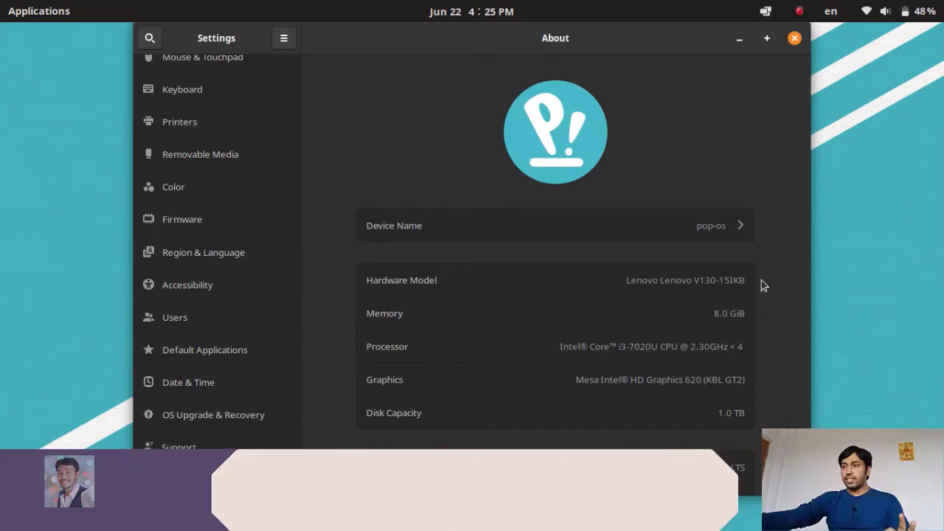
{"action": "scroll", "coordinate": [537, 394], "scroll_direction": "down", "scroll_amount": 3}
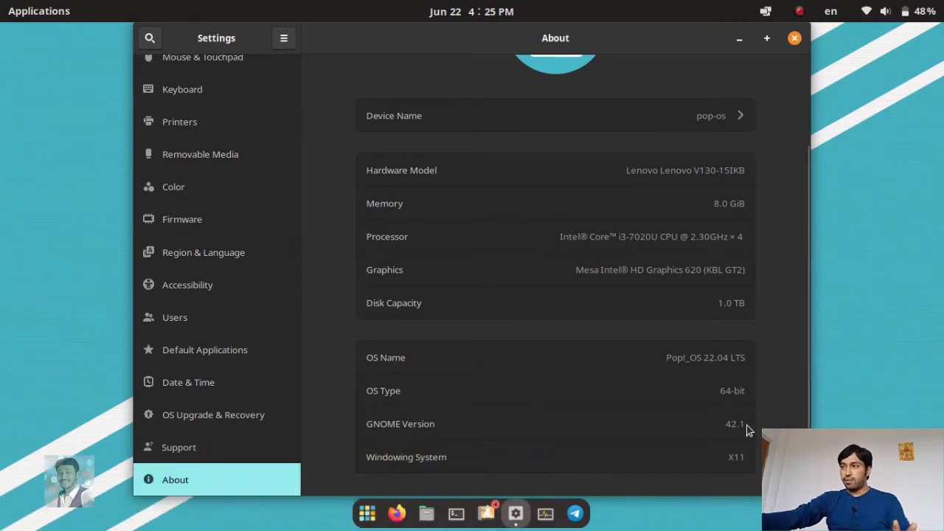
{"action": "scroll", "coordinate": [782, 322], "scroll_direction": "up", "scroll_amount": 3}
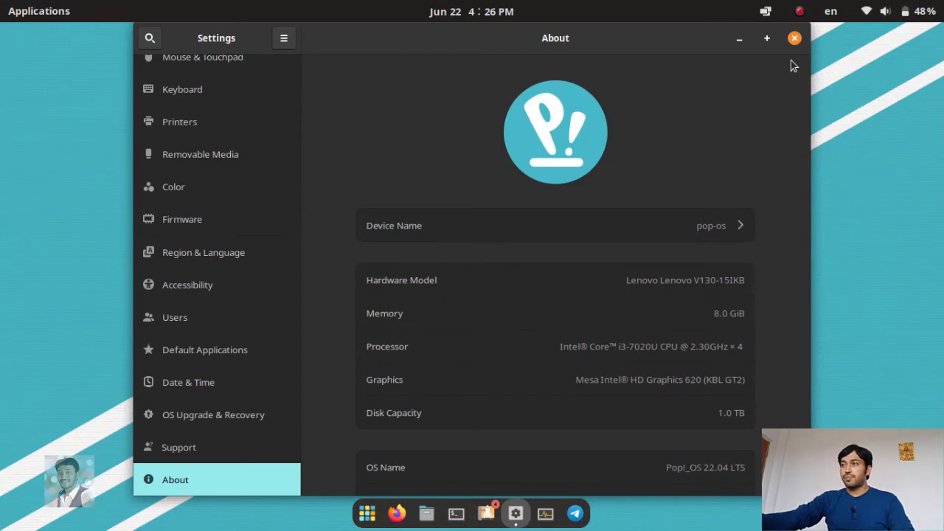
{"action": "scroll", "coordinate": [708, 221], "scroll_direction": "down", "scroll_amount": 3}
{"action": "scroll", "coordinate": [729, 189], "scroll_direction": "up", "scroll_amount": 3}
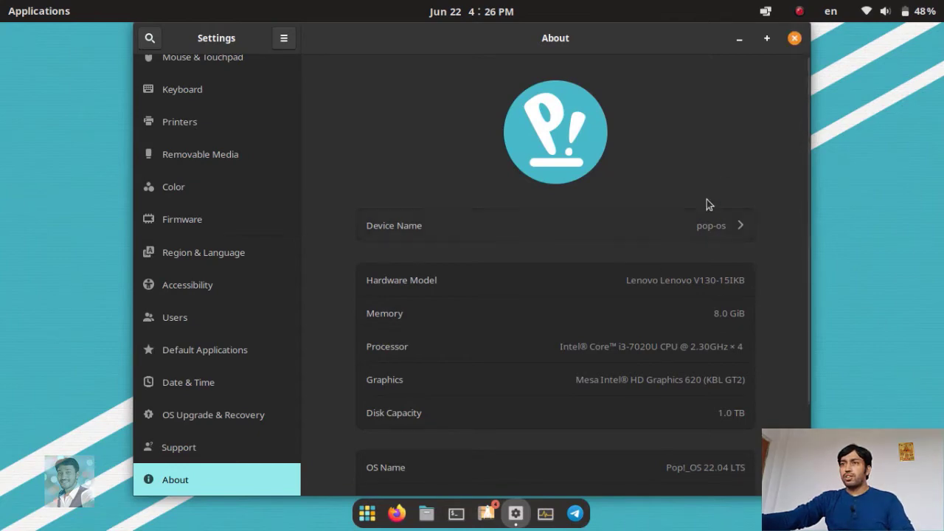
Step: Return to the start of the Settings list and review the Desktop Options page down to Window Controls
{"action": "scroll", "coordinate": [200, 207], "scroll_direction": "up", "scroll_amount": 5}
{"action": "scroll", "coordinate": [202, 207], "scroll_direction": "up", "scroll_amount": 3}
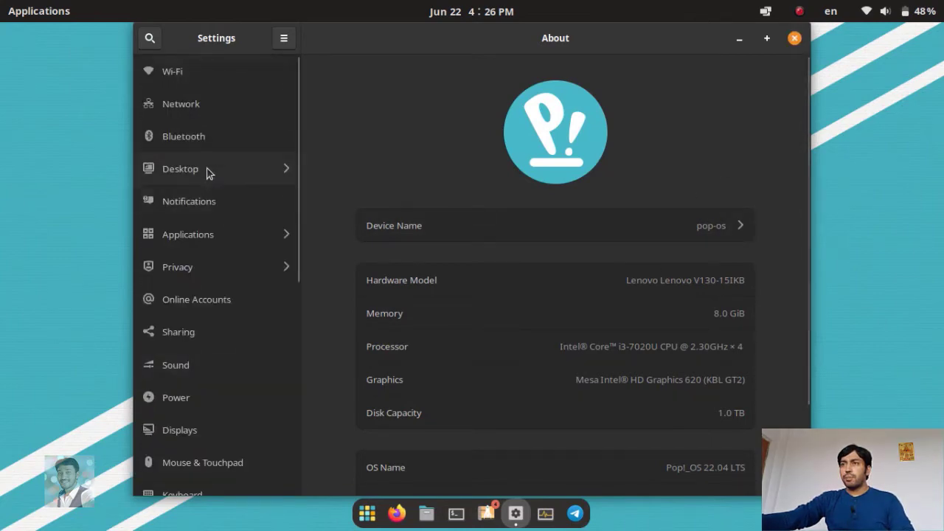
{"action": "left_click", "coordinate": [200, 171]}
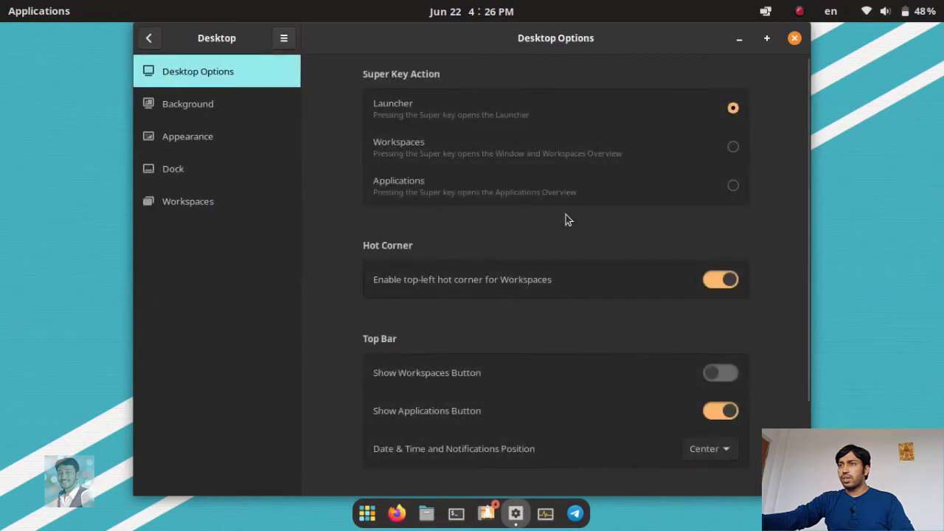
{"action": "scroll", "coordinate": [566, 215], "scroll_direction": "down", "scroll_amount": 3}
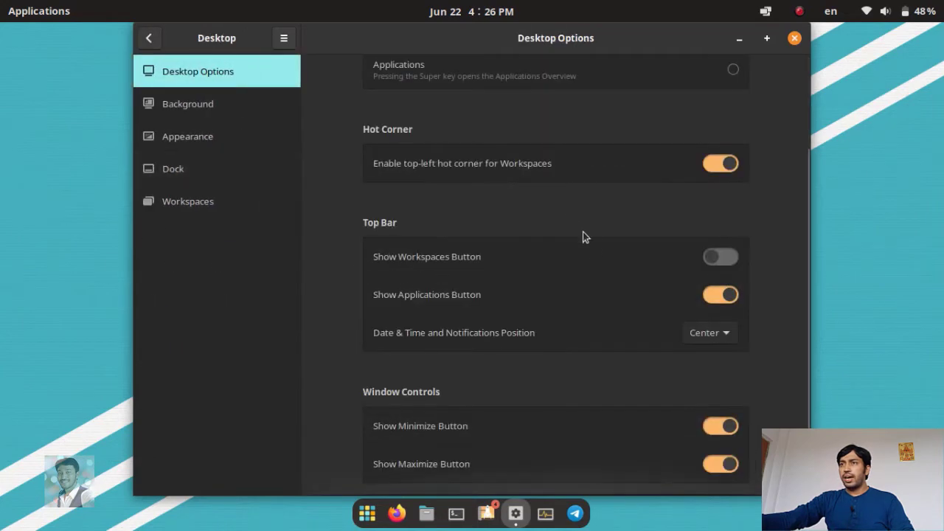
Step: Open the Background page and browse the gallery of available wallpapers
{"action": "left_click", "coordinate": [211, 106]}
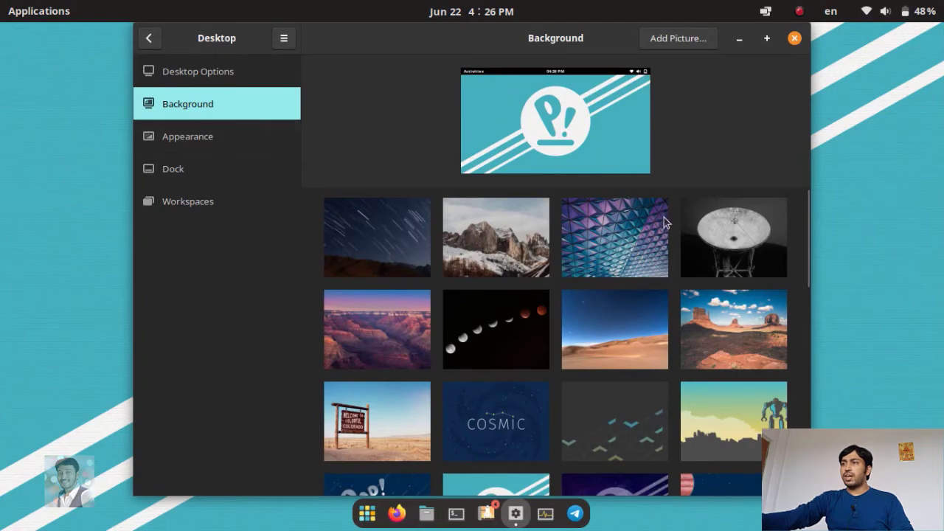
{"action": "scroll", "coordinate": [590, 277], "scroll_direction": "down", "scroll_amount": 2}
{"action": "scroll", "coordinate": [595, 288], "scroll_direction": "down", "scroll_amount": 9}
{"action": "scroll", "coordinate": [605, 302], "scroll_direction": "up", "scroll_amount": 7}
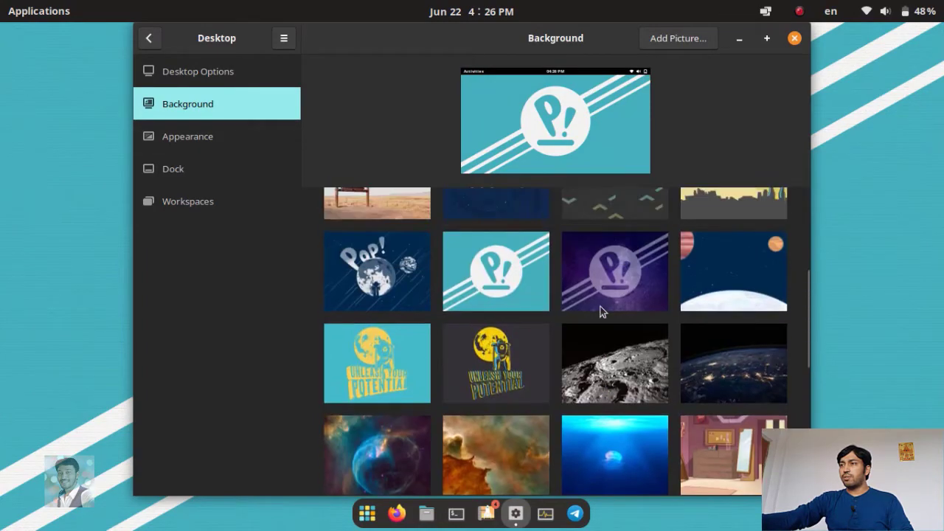
{"action": "scroll", "coordinate": [619, 299], "scroll_direction": "up", "scroll_amount": 4}
{"action": "scroll", "coordinate": [630, 295], "scroll_direction": "down", "scroll_amount": 4}
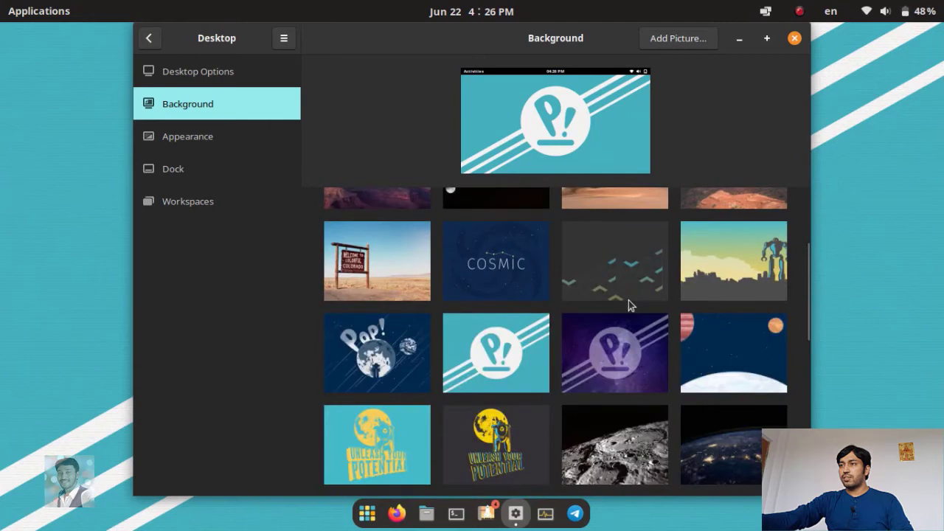
Step: Set the COSMIC wallpaper as the background, minimize Settings to view it on the desktop, and restore the window
{"action": "left_click", "coordinate": [505, 277]}
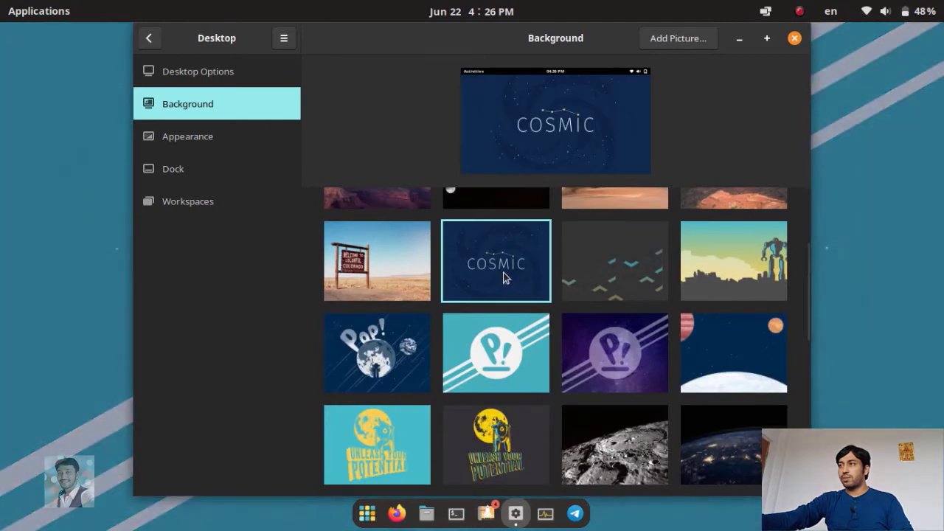
{"action": "left_click", "coordinate": [738, 37]}
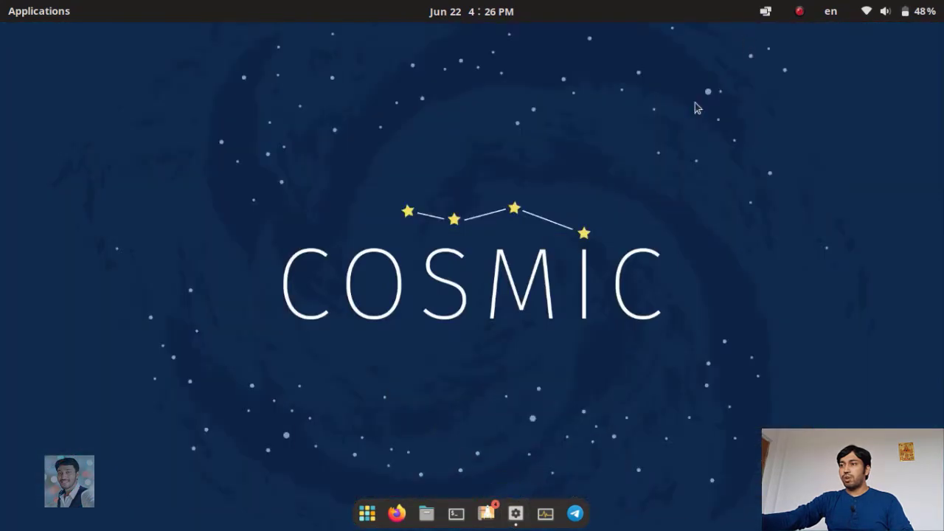
{"action": "left_click", "coordinate": [516, 510]}
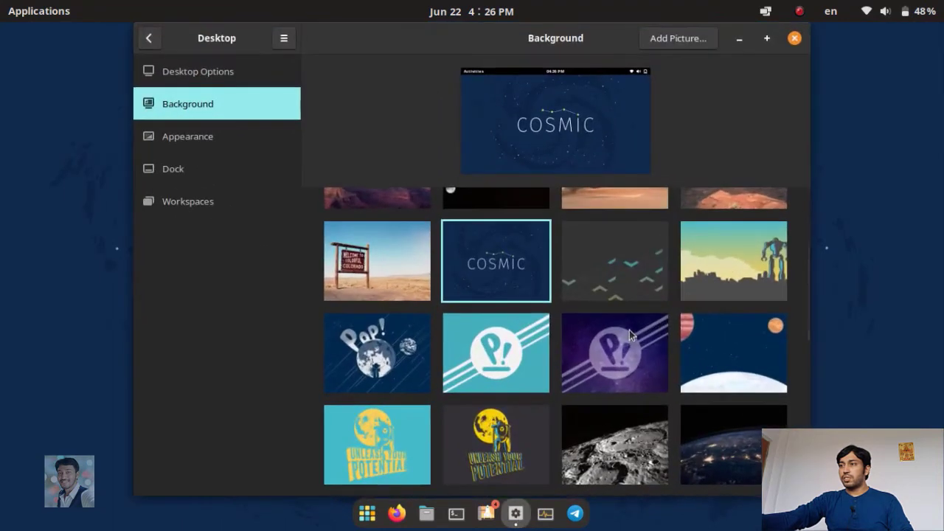
Step: Apply the purple Pop!_OS logo wallpaper, view it with Settings minimized, and bring the window back
{"action": "left_click", "coordinate": [593, 366]}
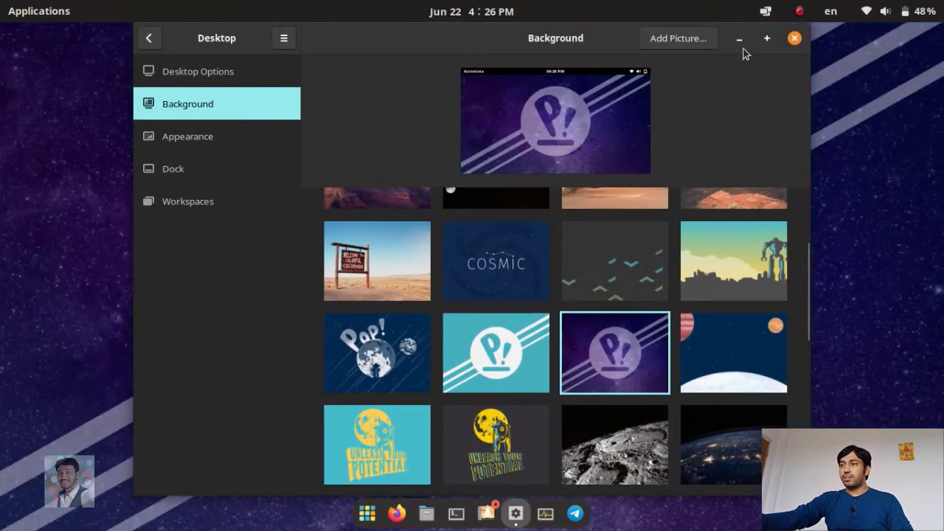
{"action": "left_click", "coordinate": [738, 38]}
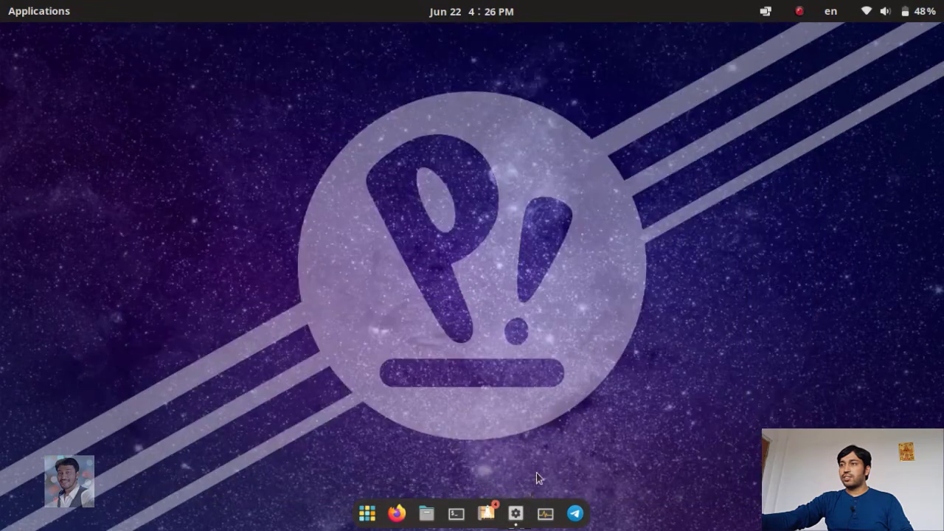
{"action": "left_click", "coordinate": [516, 508]}
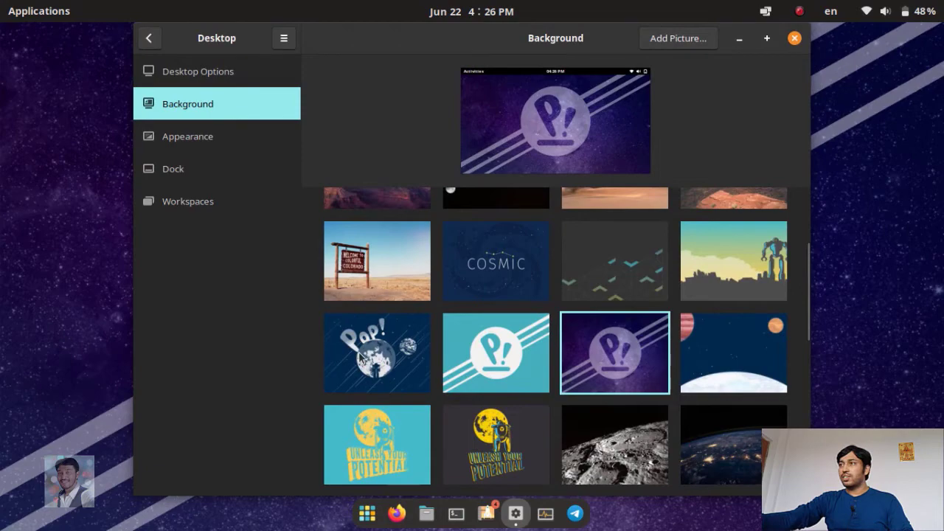
Step: Preview the blue Pop! moon wallpaper on the bare desktop, and set the background back to the teal Pop!_OS logo
{"action": "left_click", "coordinate": [360, 357]}
{"action": "left_click", "coordinate": [739, 39]}
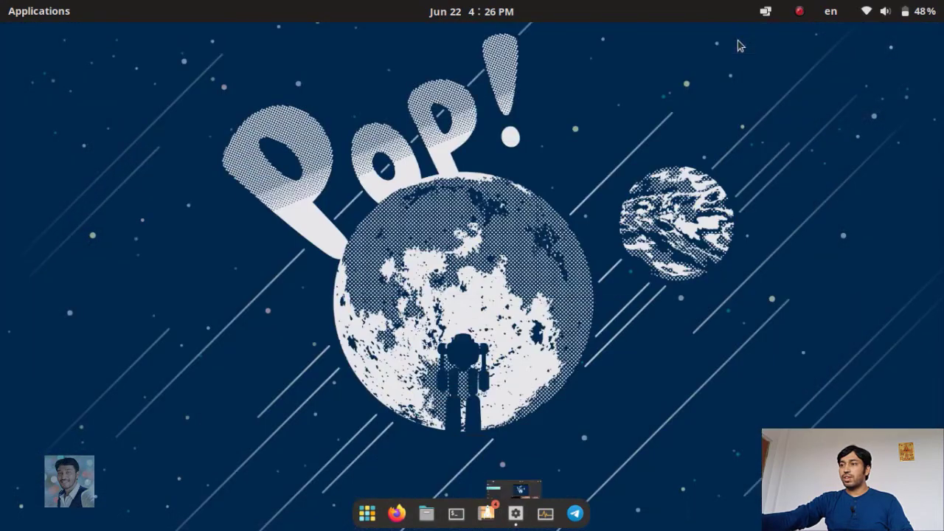
{"action": "left_click", "coordinate": [516, 514]}
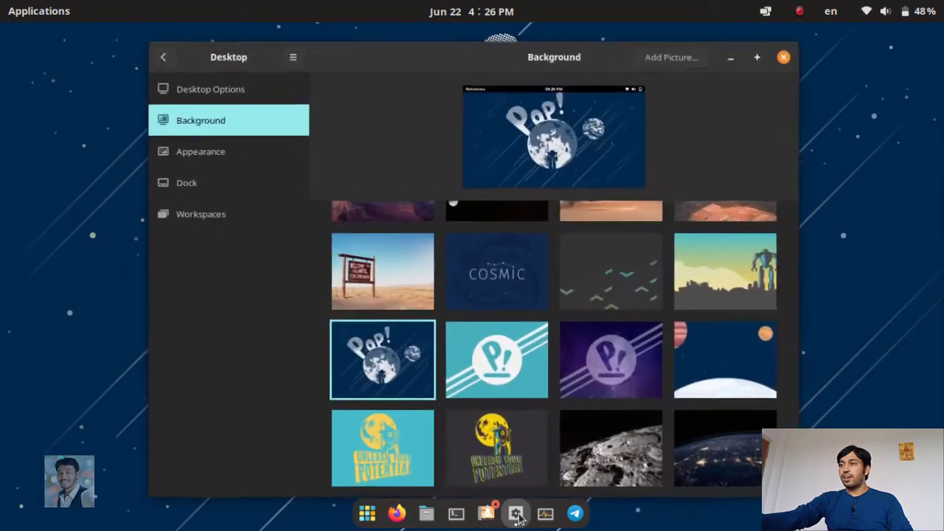
{"action": "left_click", "coordinate": [515, 356]}
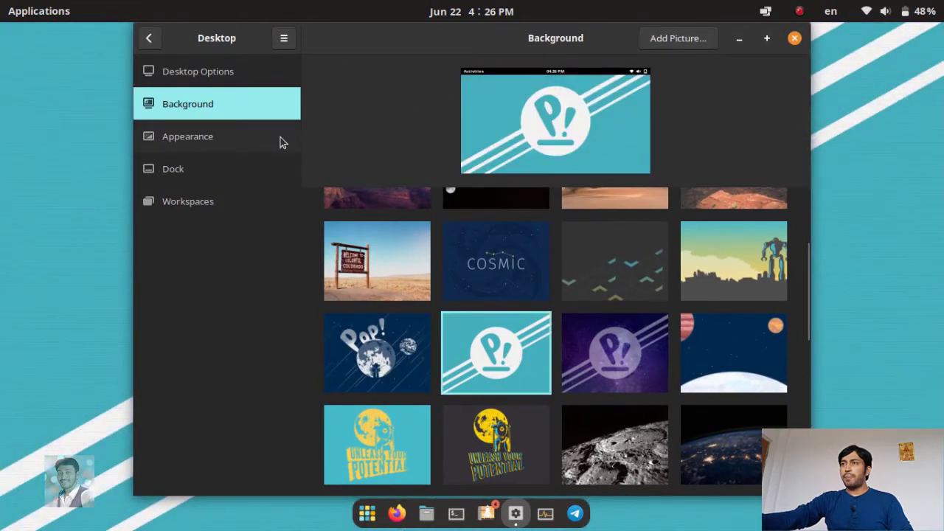
Step: Open the Appearance page, check the About information of the Files app, and close Files to return to Settings
{"action": "left_click", "coordinate": [222, 139]}
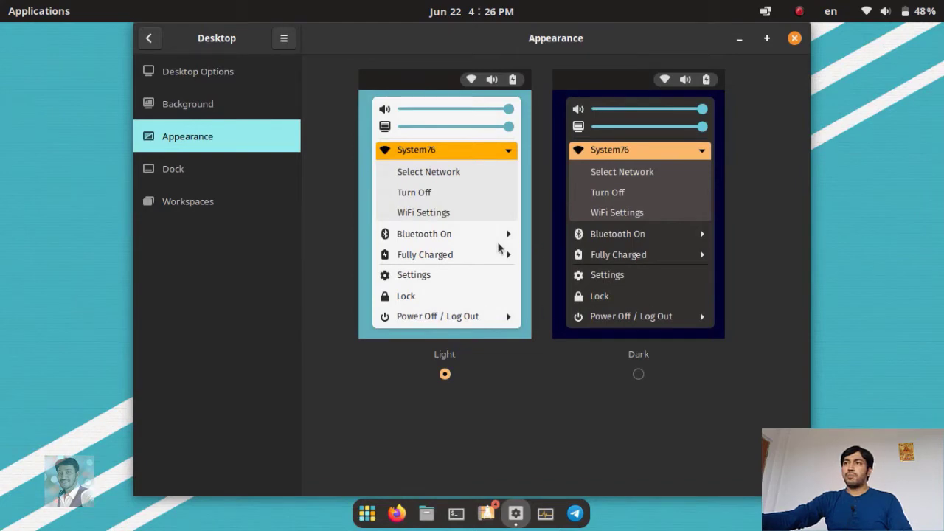
{"action": "left_click", "coordinate": [427, 509]}
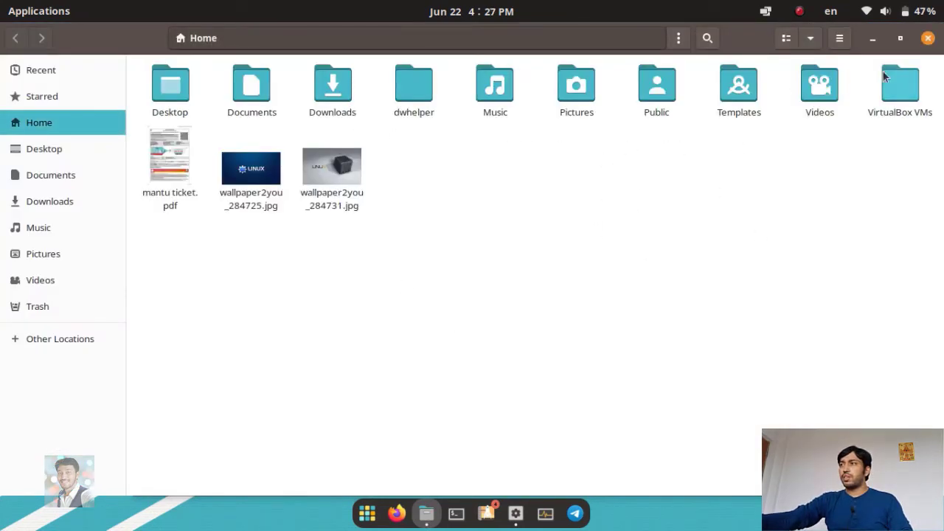
{"action": "left_click", "coordinate": [839, 38]}
{"action": "left_click", "coordinate": [819, 246]}
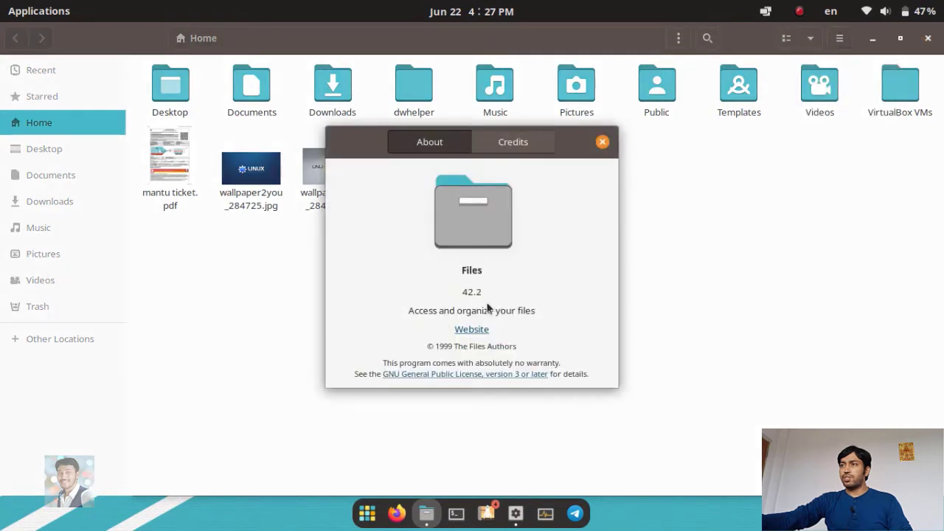
{"action": "left_click", "coordinate": [603, 143]}
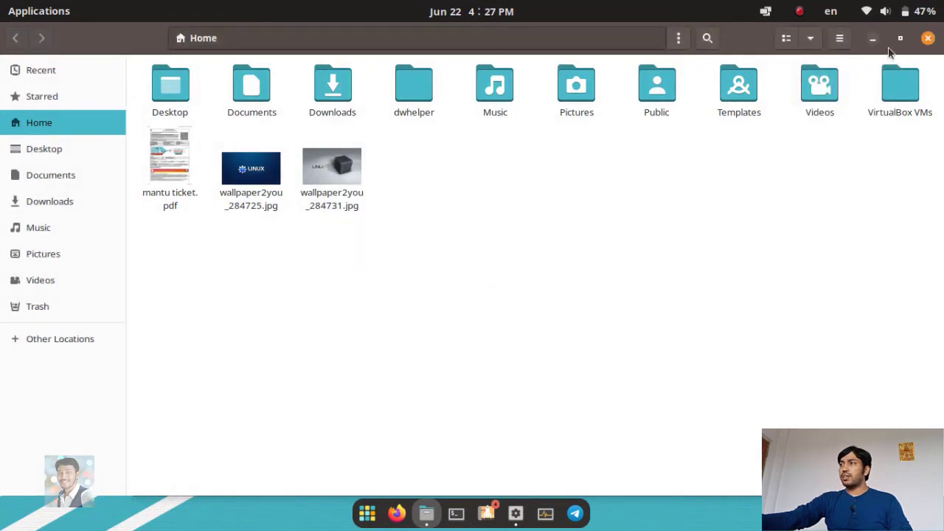
{"action": "left_click", "coordinate": [927, 38]}
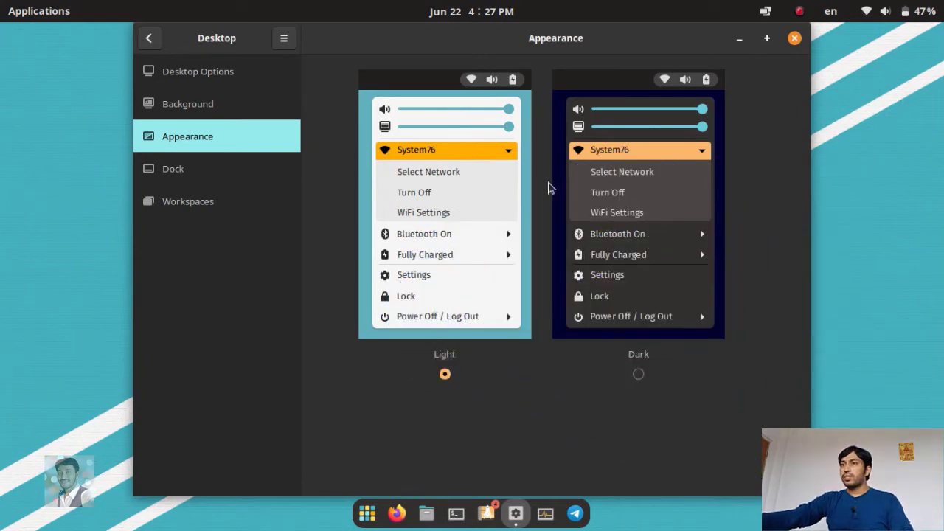
Step: Open the Dock page and turn Enable Dock off and on again
{"action": "left_click", "coordinate": [188, 169]}
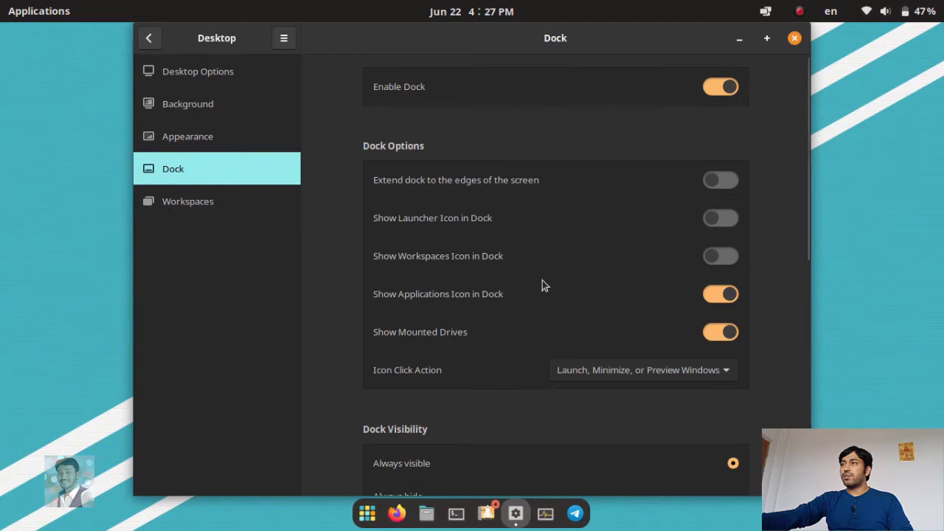
{"action": "left_click", "coordinate": [721, 91]}
{"action": "left_click", "coordinate": [715, 88]}
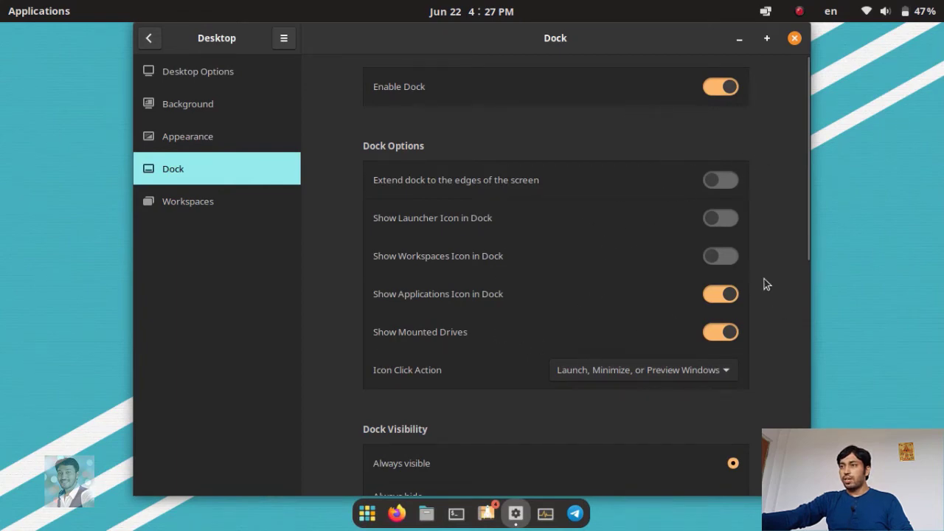
Step: Review the dock visibility and size options, raise the dock's Custom Size to 30, and reduce it back to 27
{"action": "scroll", "coordinate": [763, 280], "scroll_direction": "down", "scroll_amount": 6}
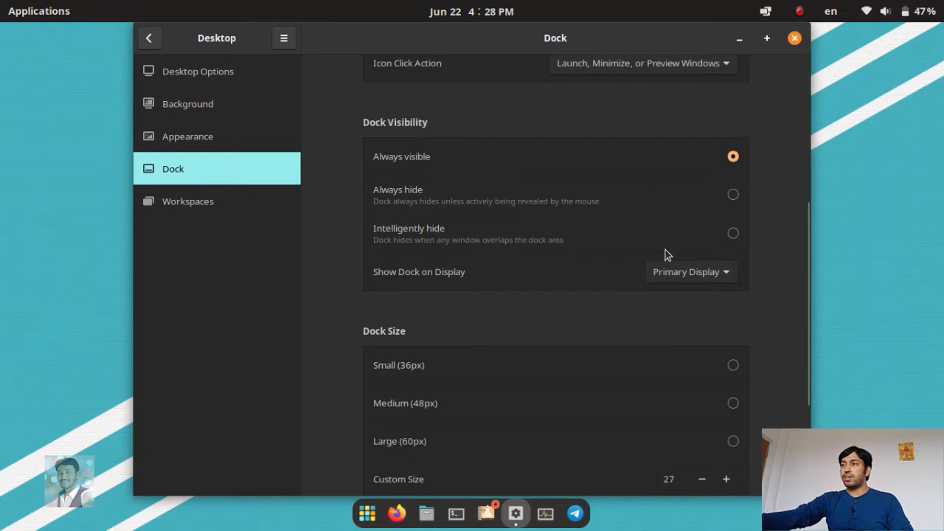
{"action": "scroll", "coordinate": [796, 285], "scroll_direction": "down", "scroll_amount": 5}
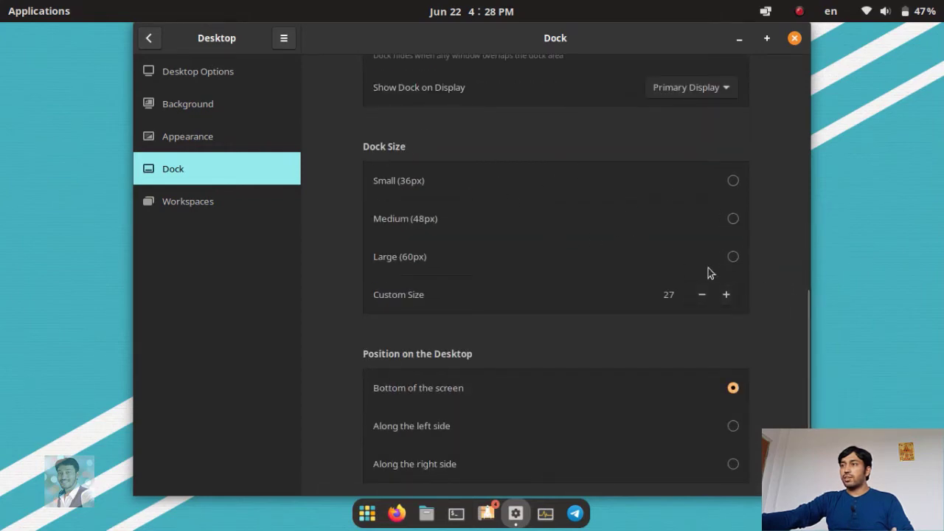
{"action": "left_click", "coordinate": [704, 297]}
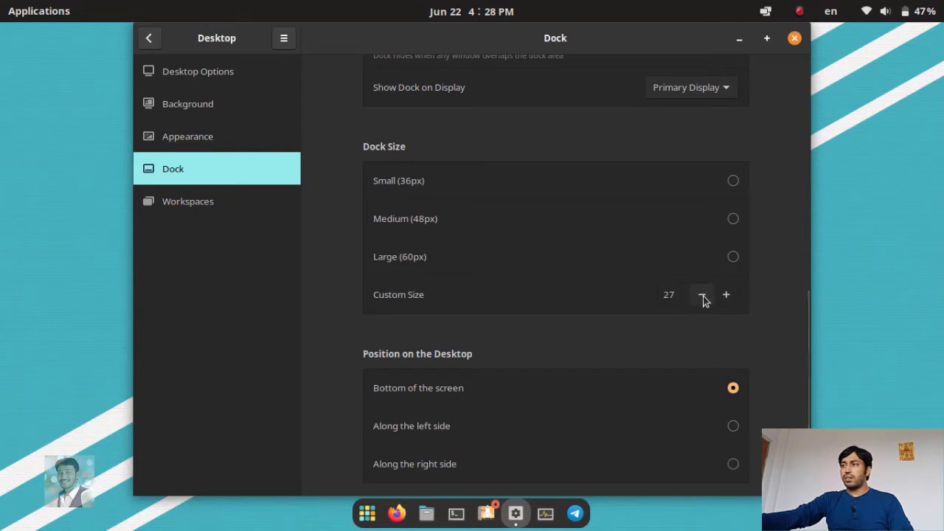
{"action": "left_click", "coordinate": [725, 295]}
{"action": "left_click", "coordinate": [725, 295]}
{"action": "left_click", "coordinate": [725, 295]}
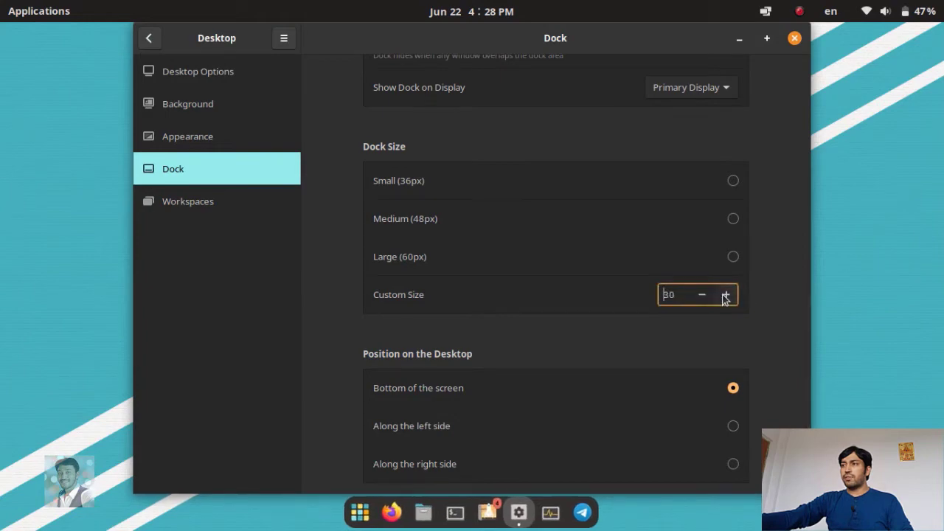
{"action": "left_click", "coordinate": [701, 294]}
{"action": "left_click", "coordinate": [701, 295]}
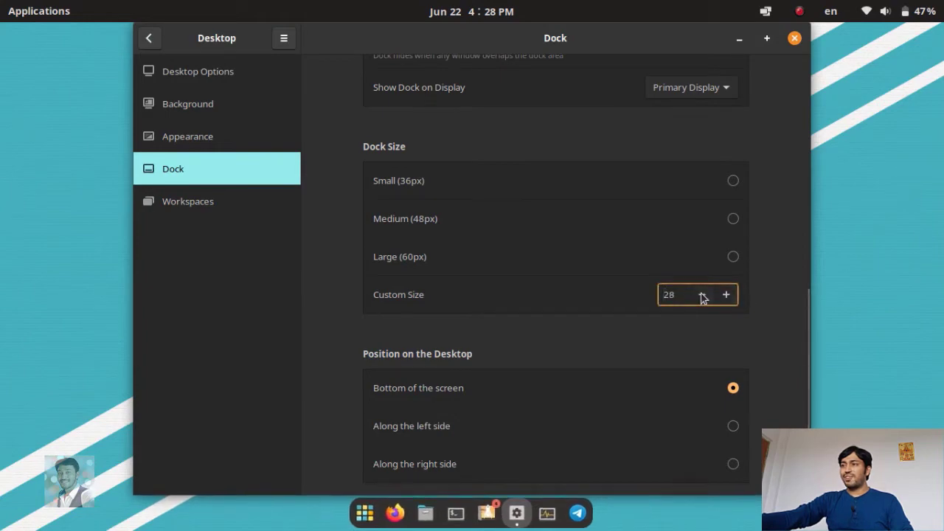
{"action": "left_click", "coordinate": [702, 295]}
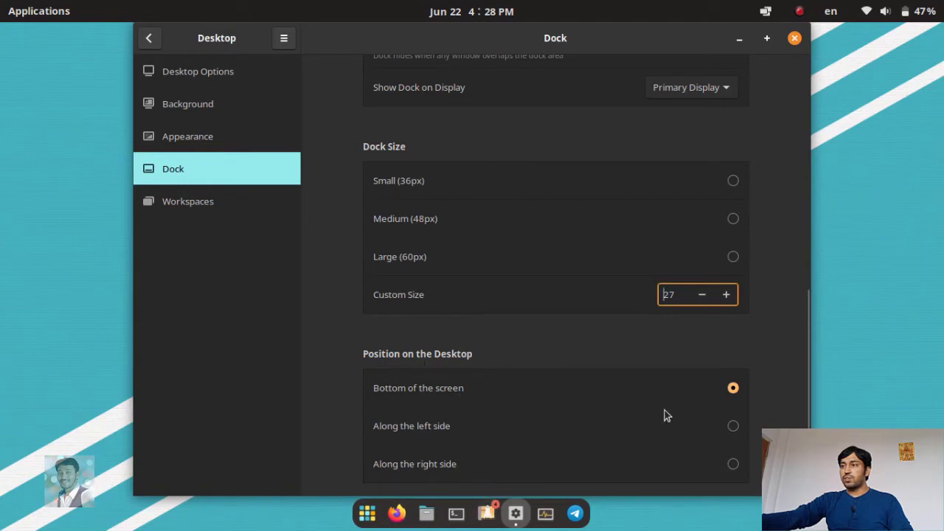
Step: Move the dock along the left side, along the right side, and back to the bottom of the screen
{"action": "left_click", "coordinate": [733, 426]}
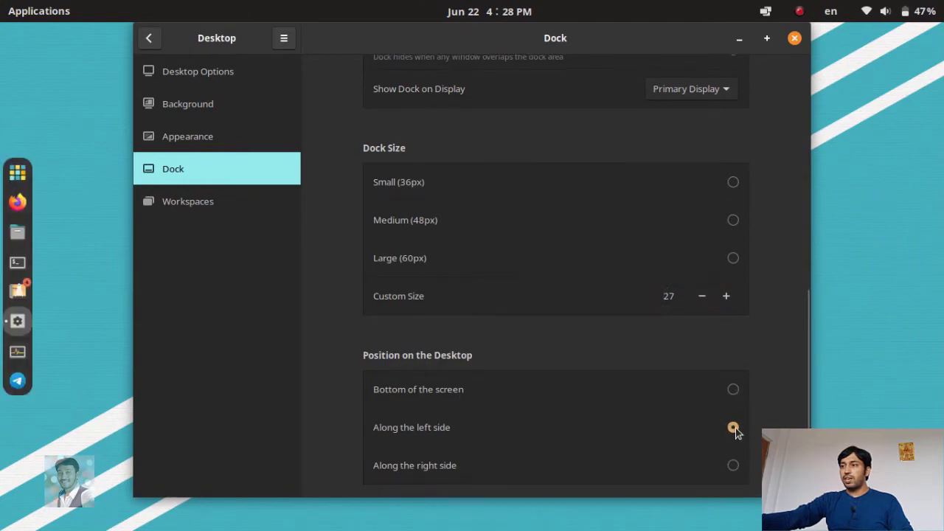
{"action": "left_click", "coordinate": [733, 465]}
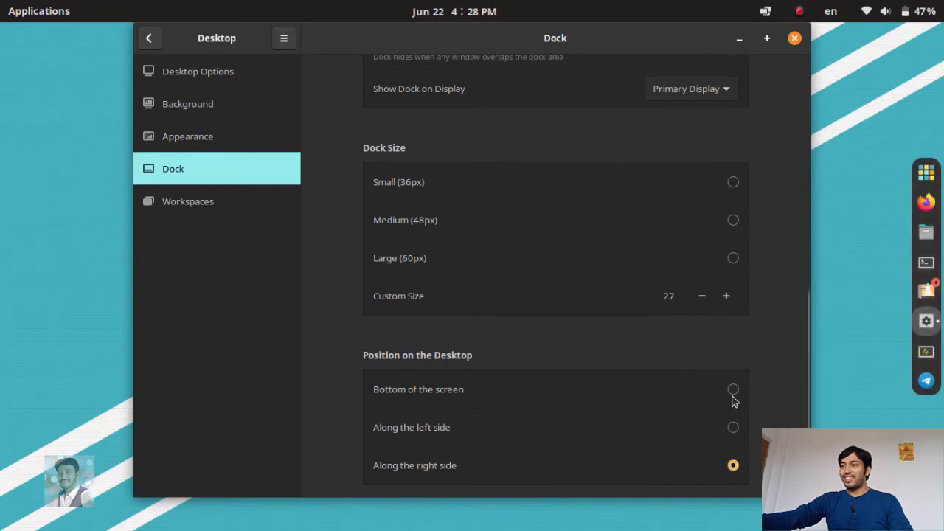
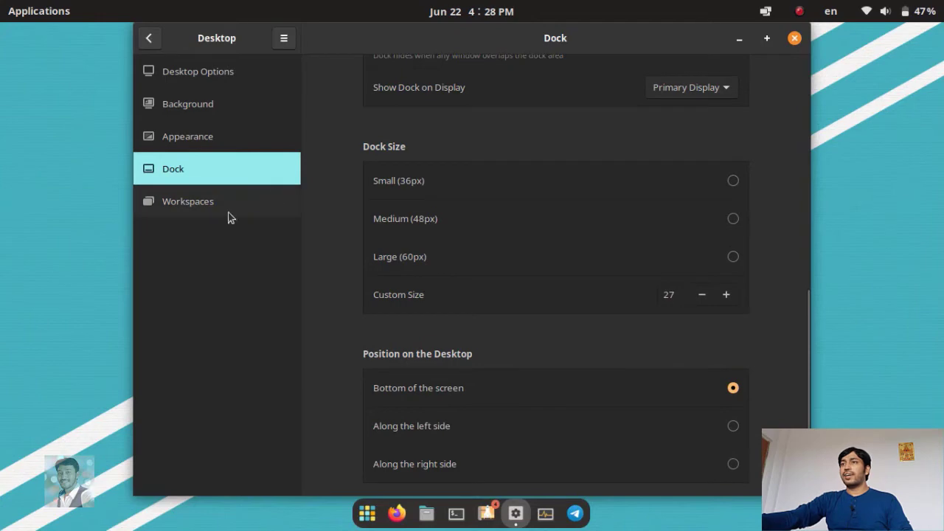
Step: Review the Workspaces page and show the workspaces overview twice to check the placement of the workspace picker
{"action": "left_click", "coordinate": [214, 204]}
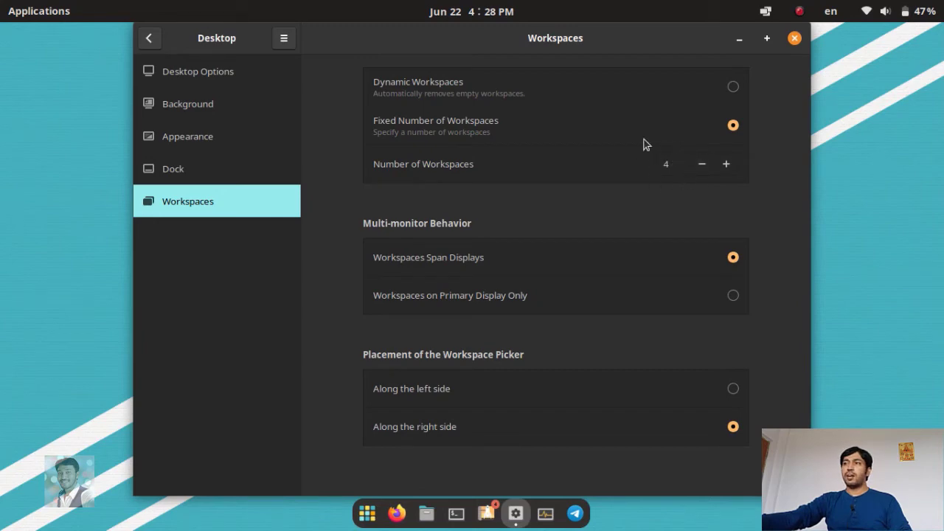
{"action": "key", "text": "super"}
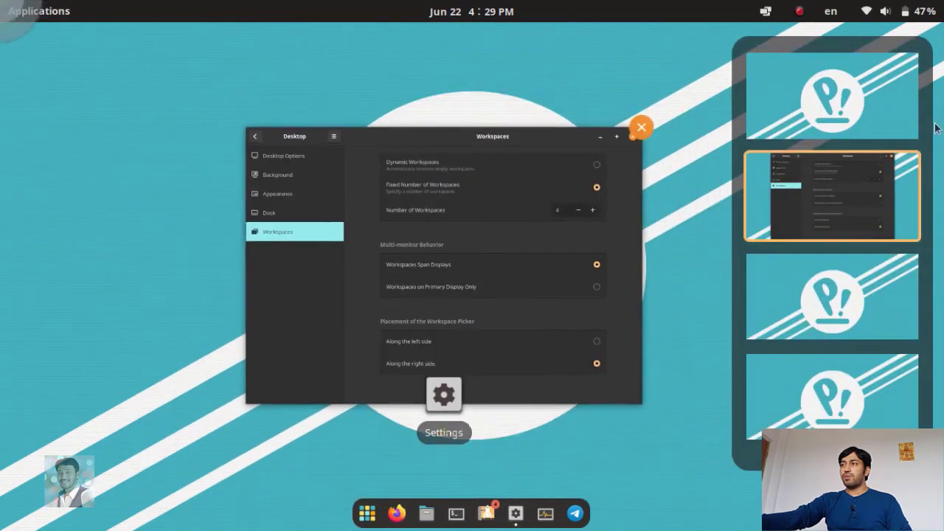
{"action": "left_click", "coordinate": [549, 229]}
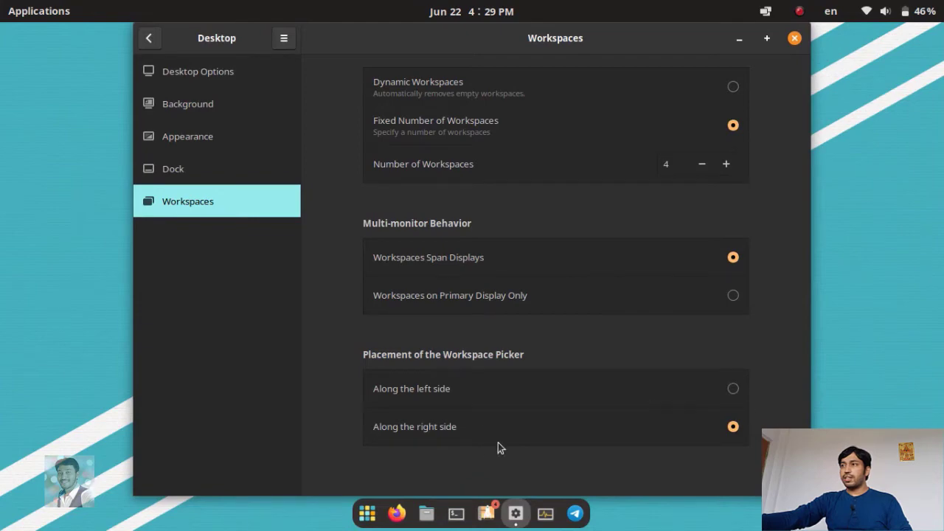
{"action": "key", "text": "super"}
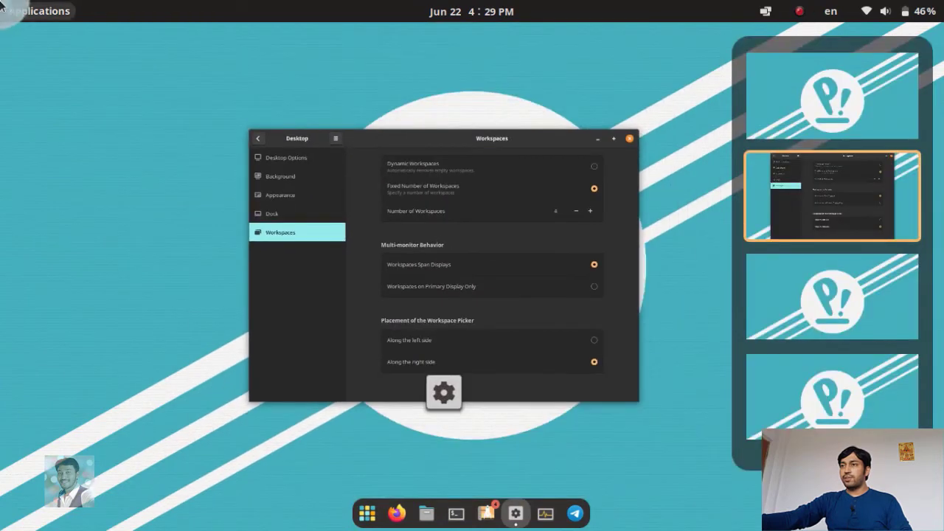
Step: Place the workspace picker along the left side, check it in the workspaces overview, and set it back along the right side
{"action": "left_click", "coordinate": [289, 302]}
{"action": "left_click", "coordinate": [733, 389]}
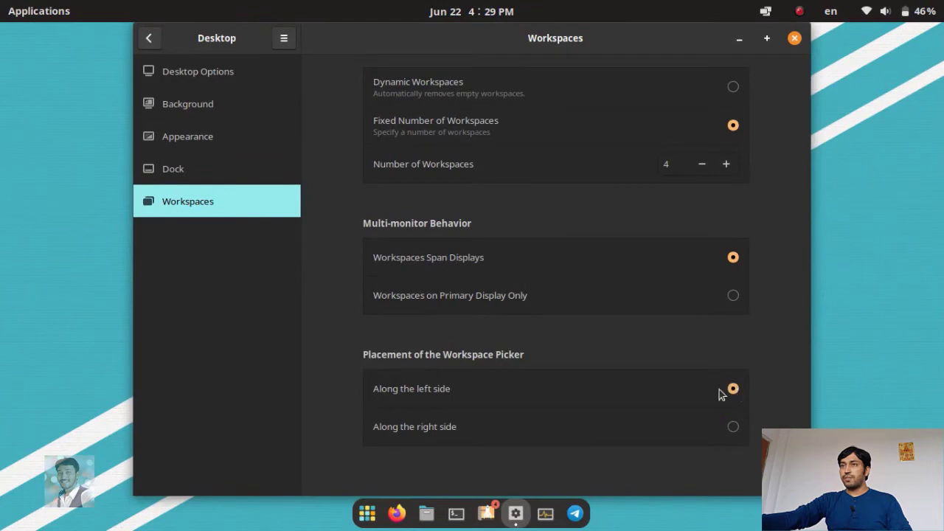
{"action": "mouse_move", "coordinate": [3, 5]}
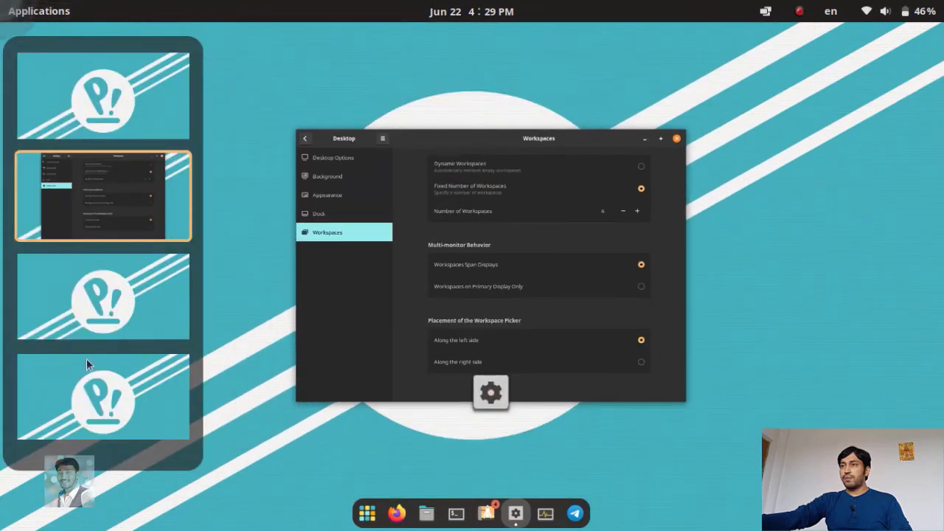
{"action": "left_click", "coordinate": [353, 300]}
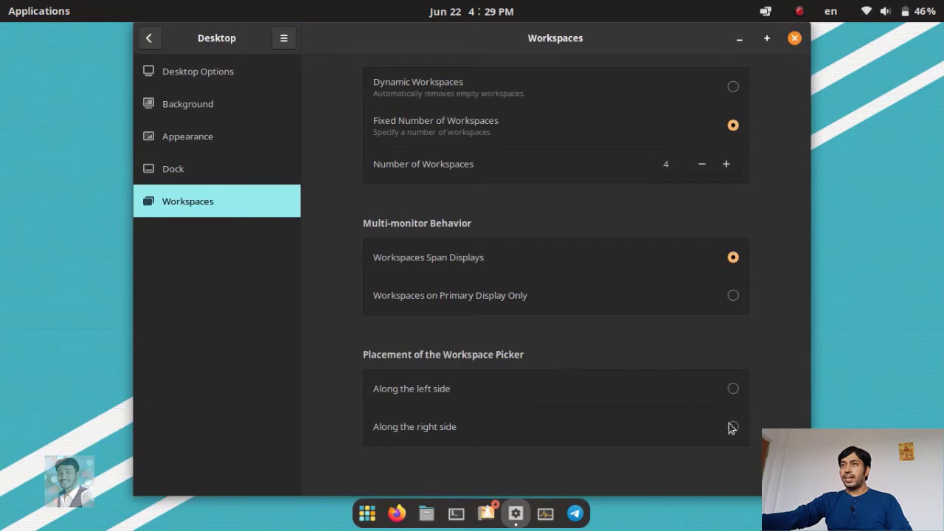
Step: Return to the main settings list and view the Power and Displays pages
{"action": "left_click", "coordinate": [148, 38]}
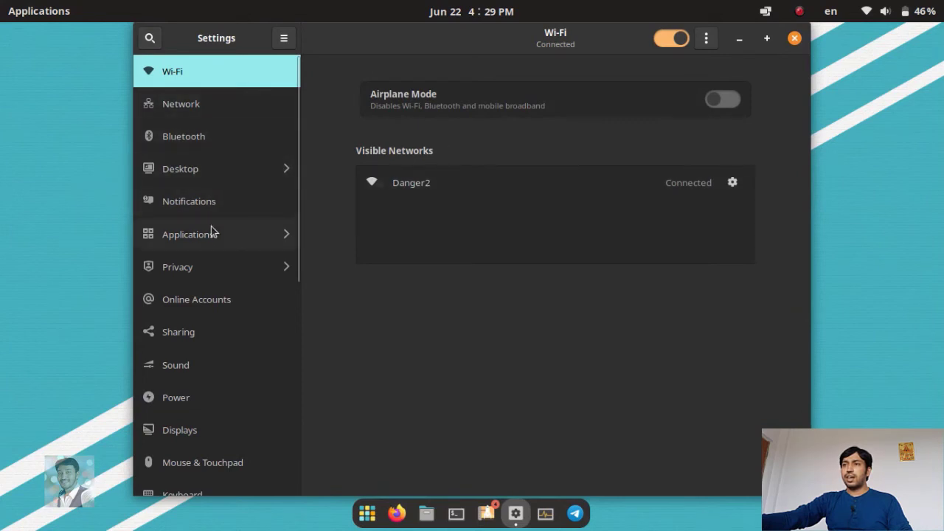
{"action": "scroll", "coordinate": [211, 227], "scroll_direction": "down", "scroll_amount": 1}
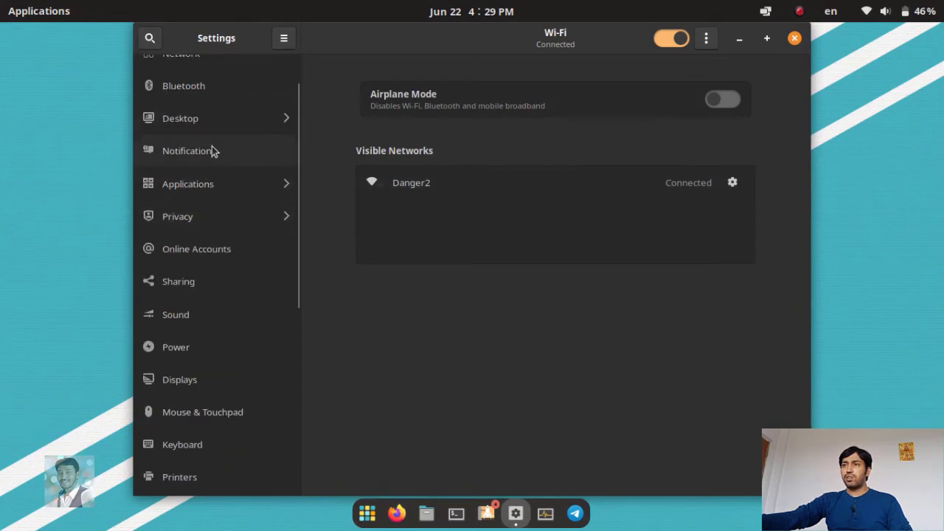
{"action": "scroll", "coordinate": [214, 228], "scroll_direction": "down", "scroll_amount": 2}
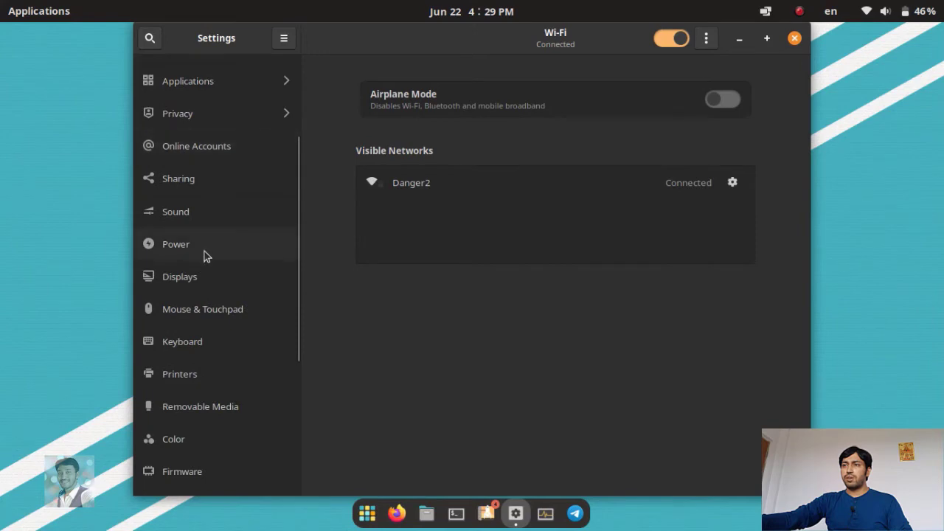
{"action": "left_click", "coordinate": [199, 250]}
{"action": "left_click", "coordinate": [207, 284]}
{"action": "scroll", "coordinate": [214, 302], "scroll_direction": "down", "scroll_amount": 2}
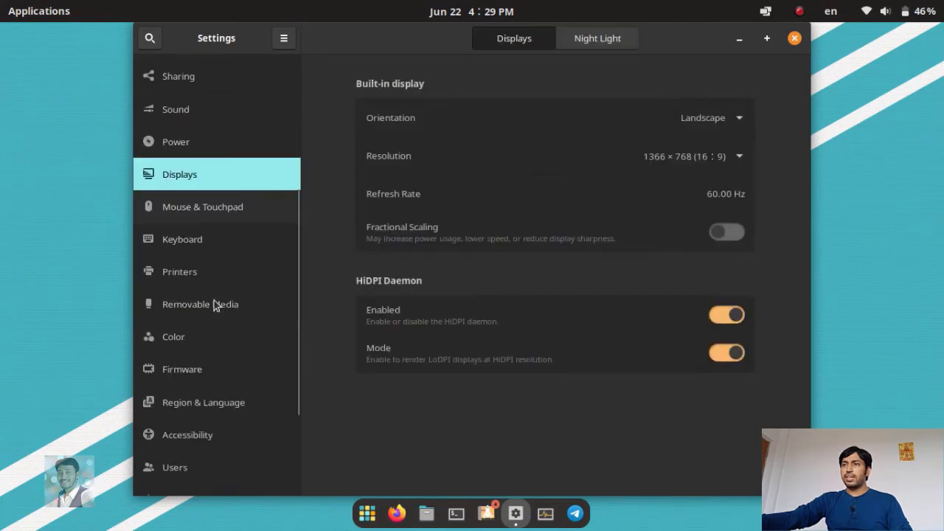
Step: Open the Keyboard page and browse the languages offered for adding an input source, without adding one
{"action": "left_click", "coordinate": [197, 248]}
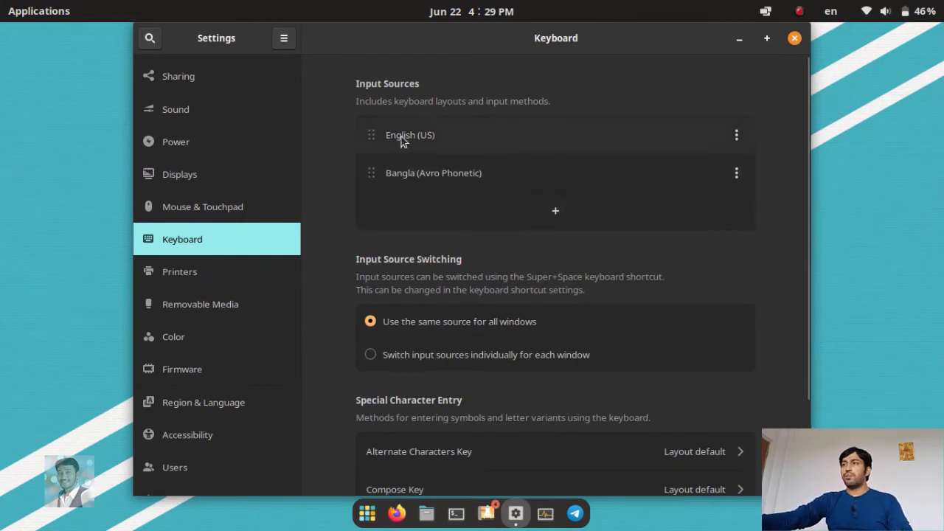
{"action": "left_click", "coordinate": [595, 222]}
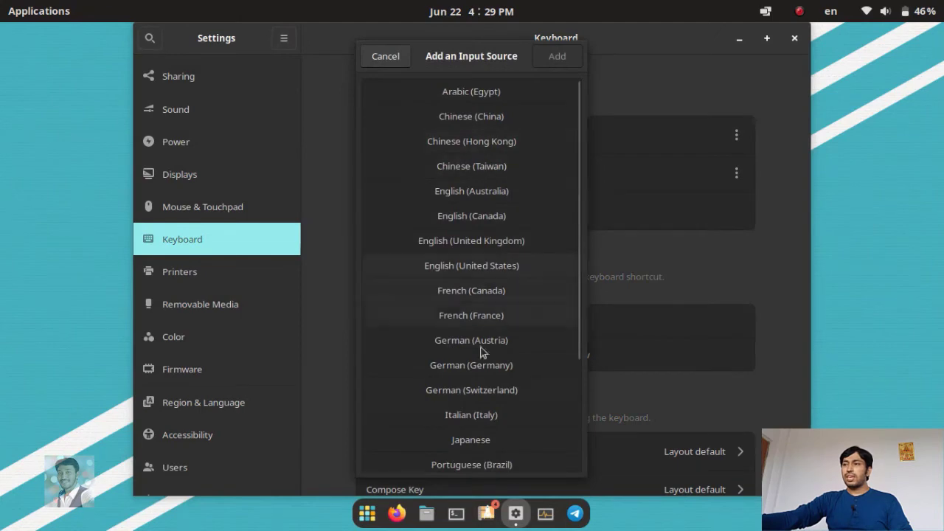
{"action": "scroll", "coordinate": [470, 233], "scroll_direction": "down", "scroll_amount": 3}
{"action": "scroll", "coordinate": [471, 233], "scroll_direction": "up", "scroll_amount": 3}
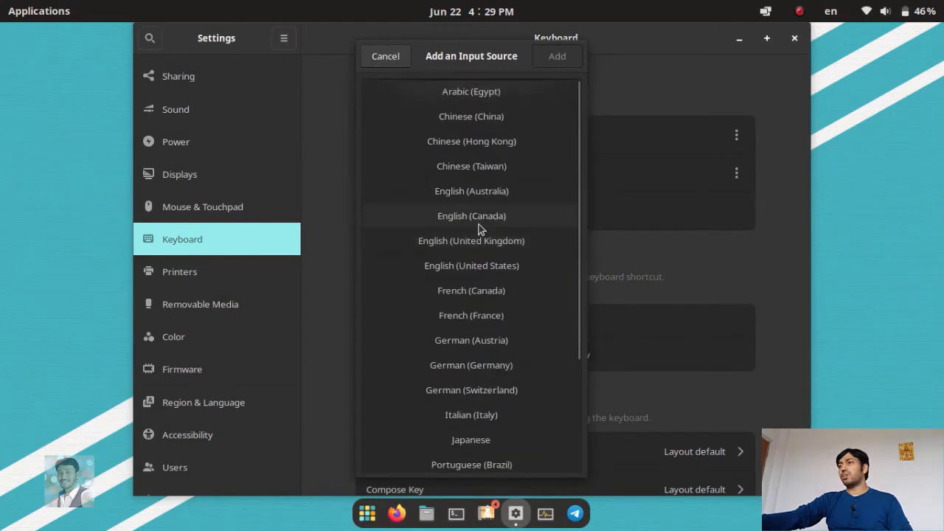
{"action": "scroll", "coordinate": [479, 227], "scroll_direction": "down", "scroll_amount": 3}
{"action": "scroll", "coordinate": [480, 234], "scroll_direction": "up", "scroll_amount": 3}
{"action": "scroll", "coordinate": [479, 231], "scroll_direction": "down", "scroll_amount": 3}
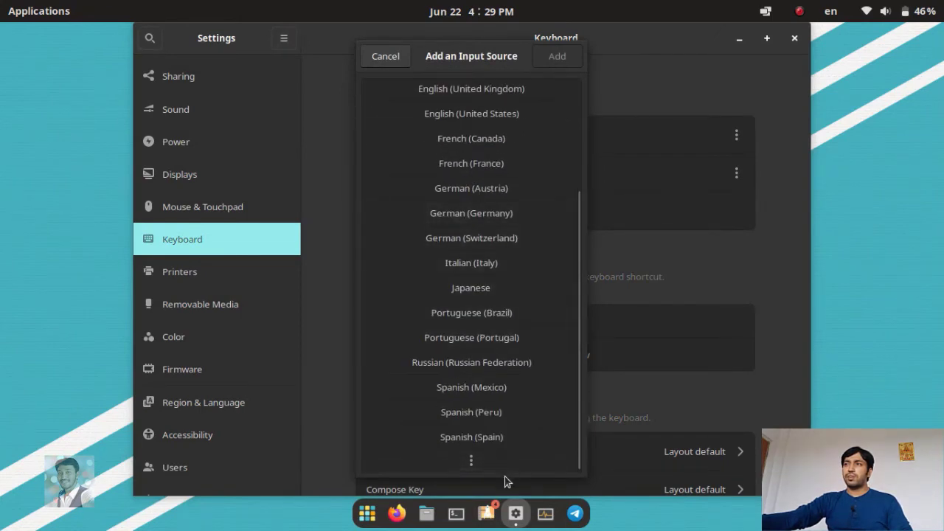
{"action": "left_click", "coordinate": [385, 58]}
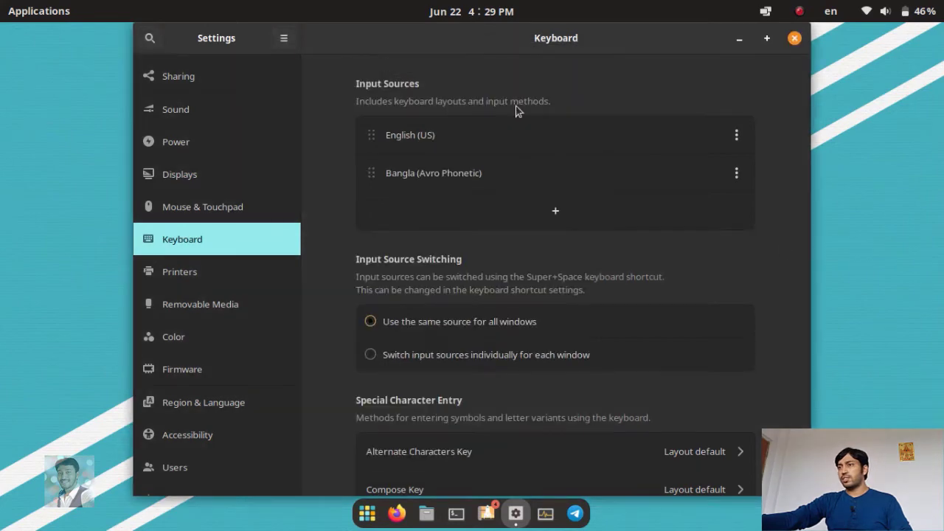
Step: Review the rest of the Keyboard page and the remaining settings categories, and close the Settings window
{"action": "scroll", "coordinate": [780, 263], "scroll_direction": "down", "scroll_amount": 3}
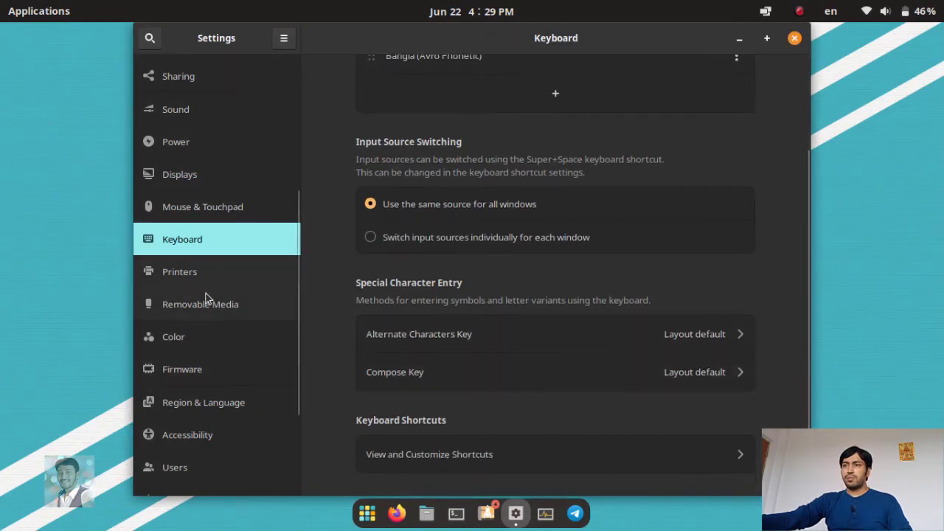
{"action": "scroll", "coordinate": [204, 384], "scroll_direction": "down", "scroll_amount": 5}
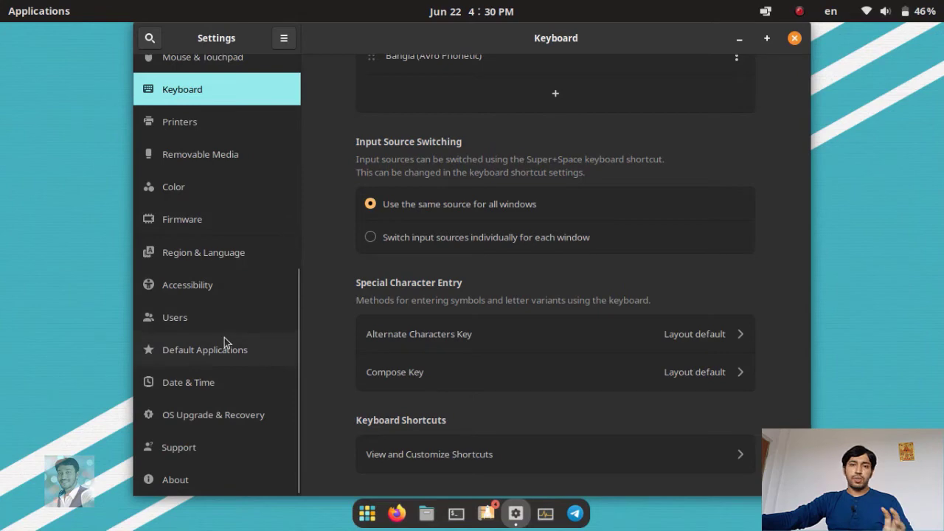
{"action": "left_click", "coordinate": [795, 38]}
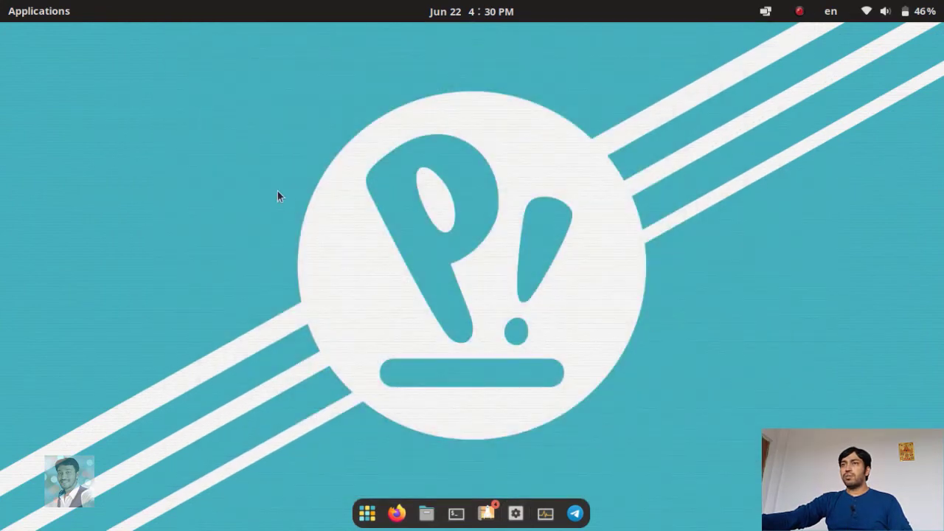
Step: Open the application library, look through the Office, System and Utilities folders, and return to the library home
{"action": "left_click", "coordinate": [48, 11]}
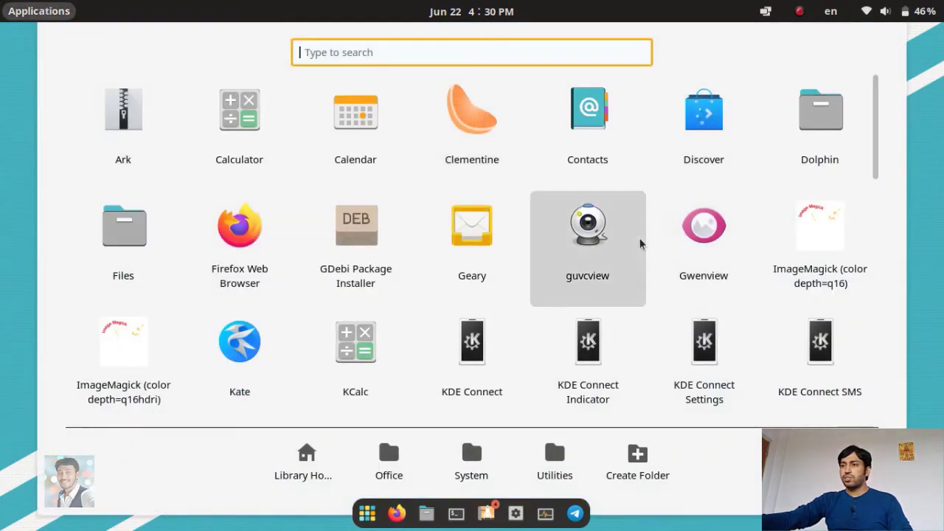
{"action": "left_click", "coordinate": [391, 472]}
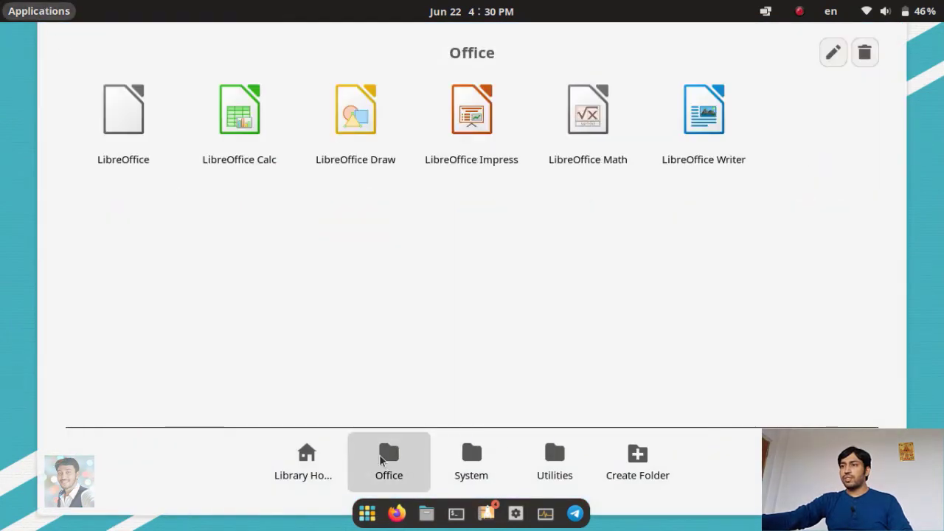
{"action": "left_click", "coordinate": [469, 475]}
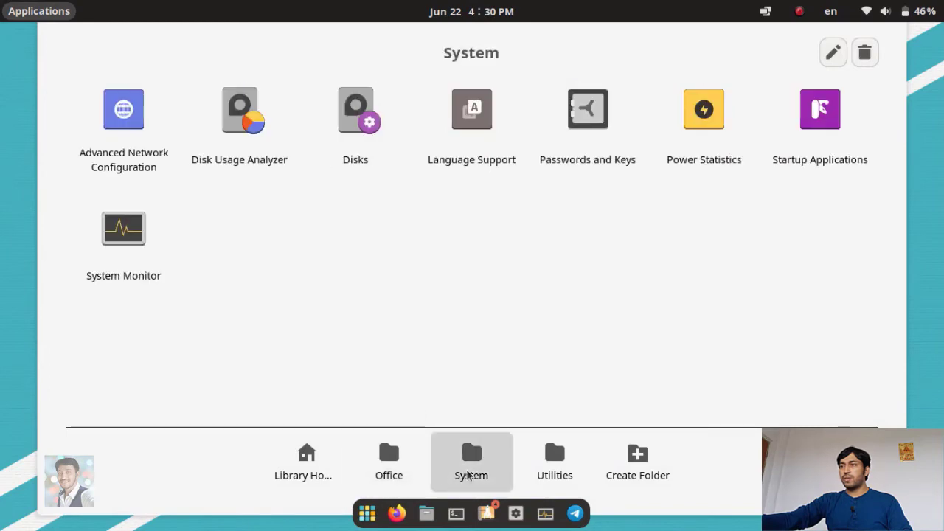
{"action": "left_click", "coordinate": [564, 472]}
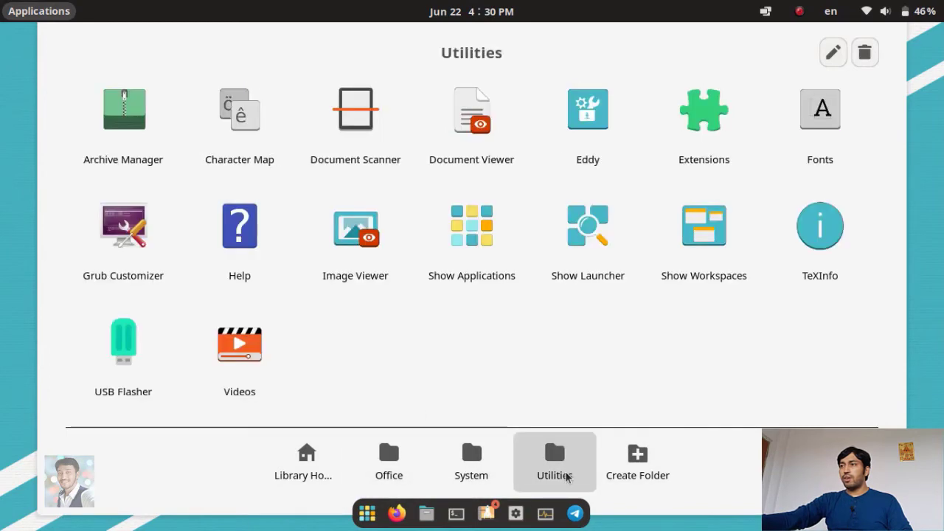
{"action": "left_click", "coordinate": [635, 469]}
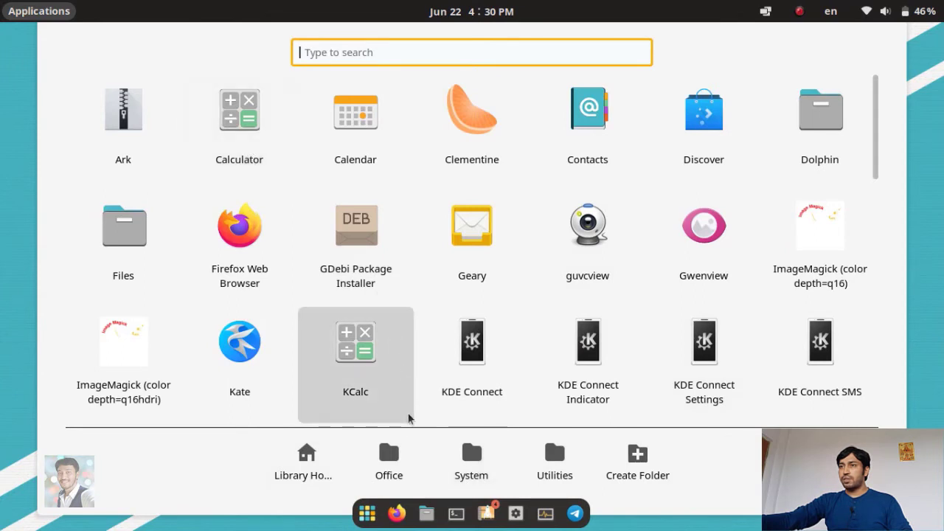
Step: Move Calculator into the Office folder, check the Office and Utilities folders, and close the application library
{"action": "left_click_drag", "start_coordinate": [244, 107], "coordinate": [393, 474]}
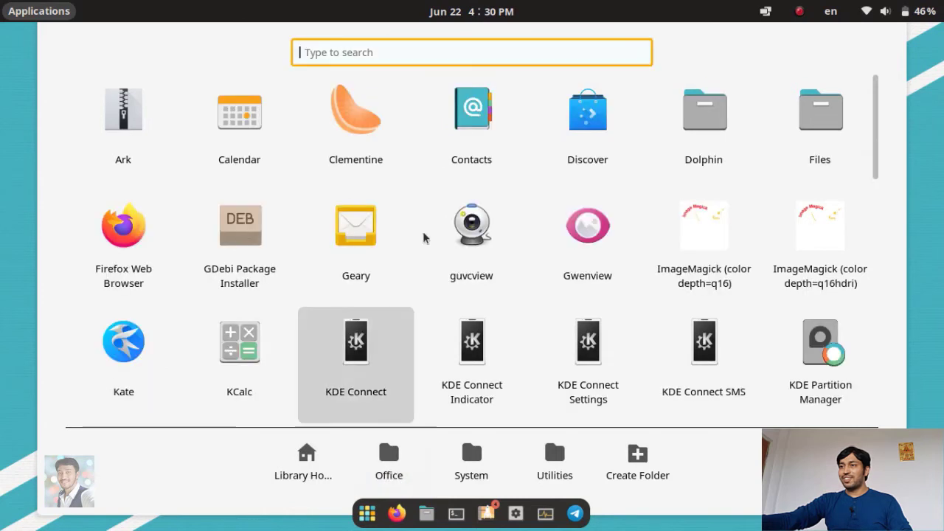
{"action": "left_click", "coordinate": [389, 457]}
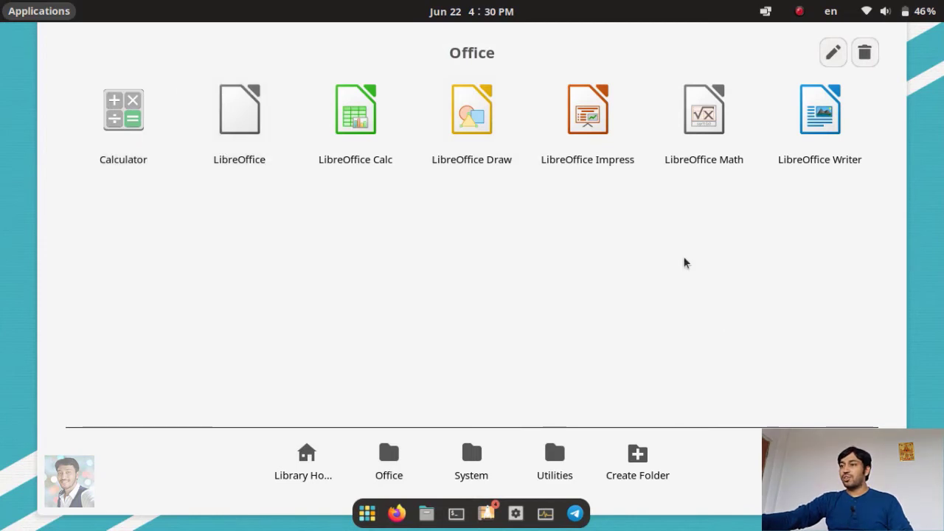
{"action": "left_click", "coordinate": [550, 478]}
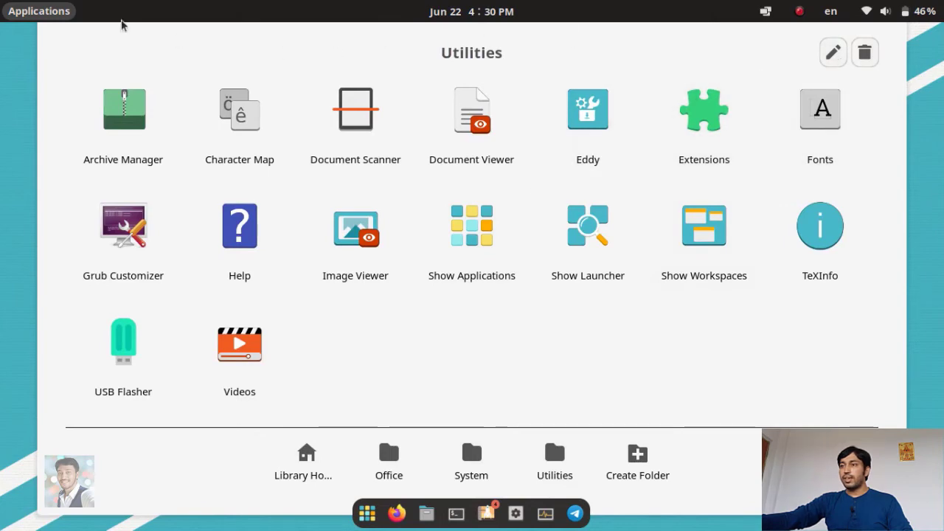
{"action": "left_click", "coordinate": [38, 12]}
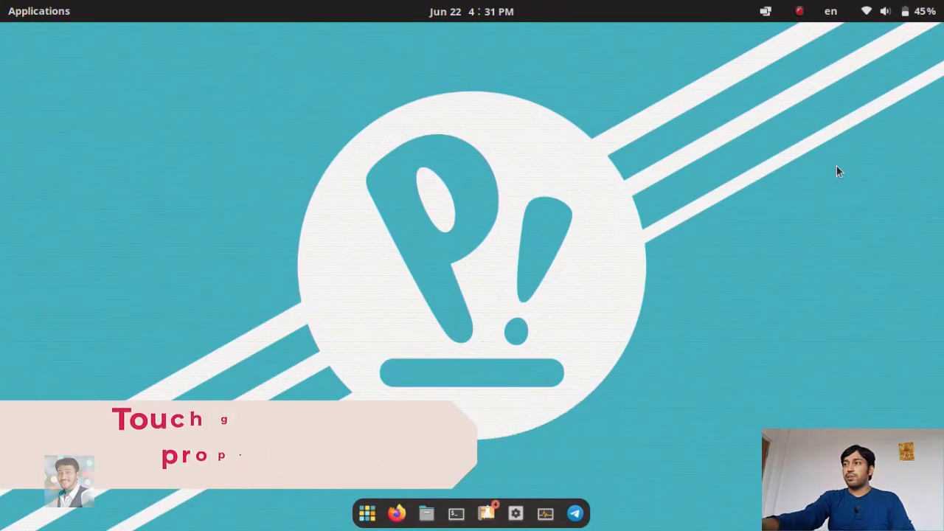
Step: Switch down to the next workspace, back up, and down again
{"action": "key", "text": "super+ctrl+Down"}
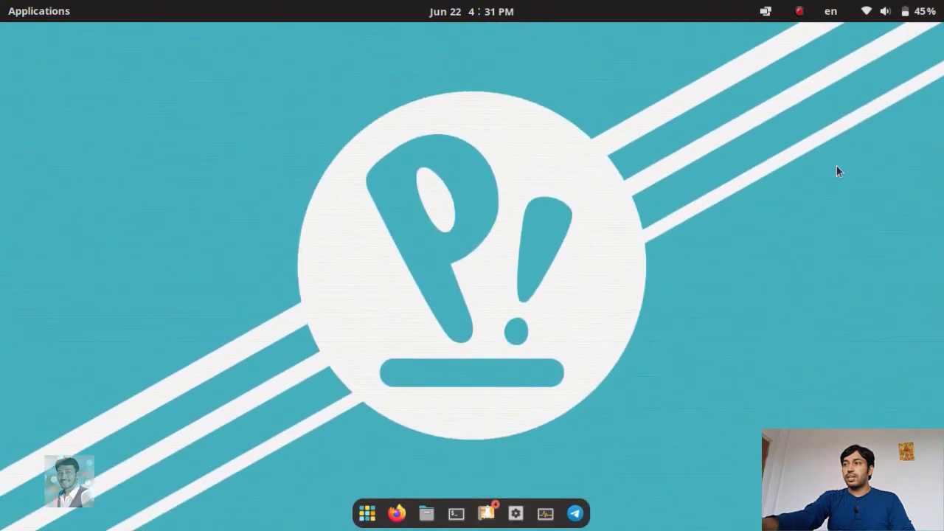
{"action": "key", "text": "super+ctrl+Up"}
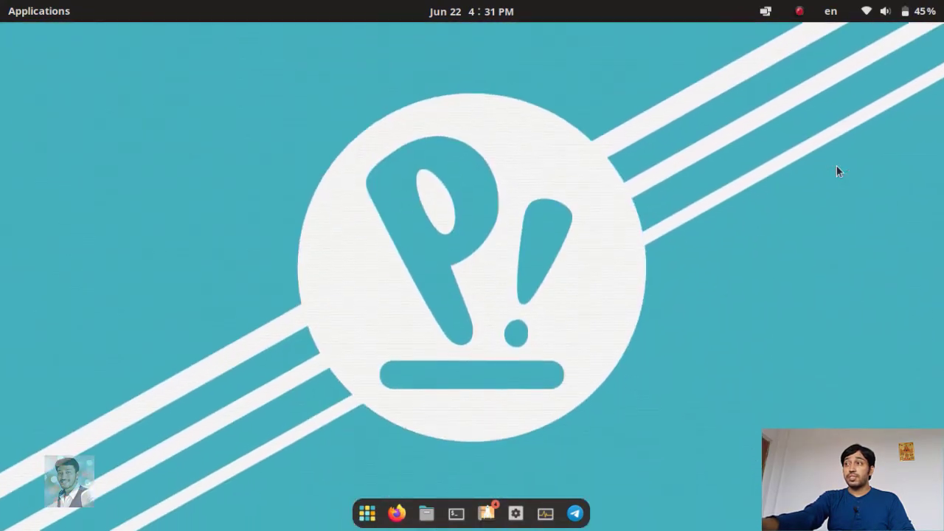
{"action": "key", "text": "super+ctrl+Down"}
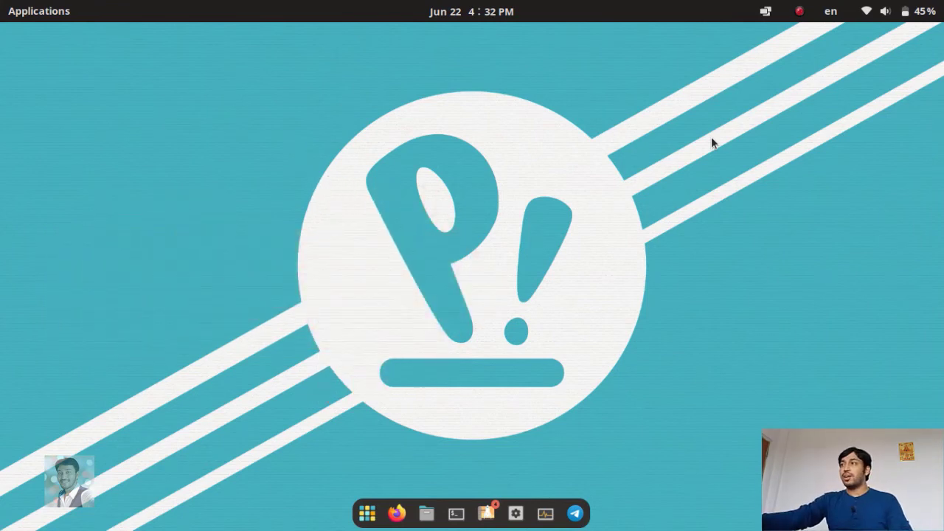
Step: Turn on Tile Windows and check the window tiling options again
{"action": "left_click", "coordinate": [766, 13]}
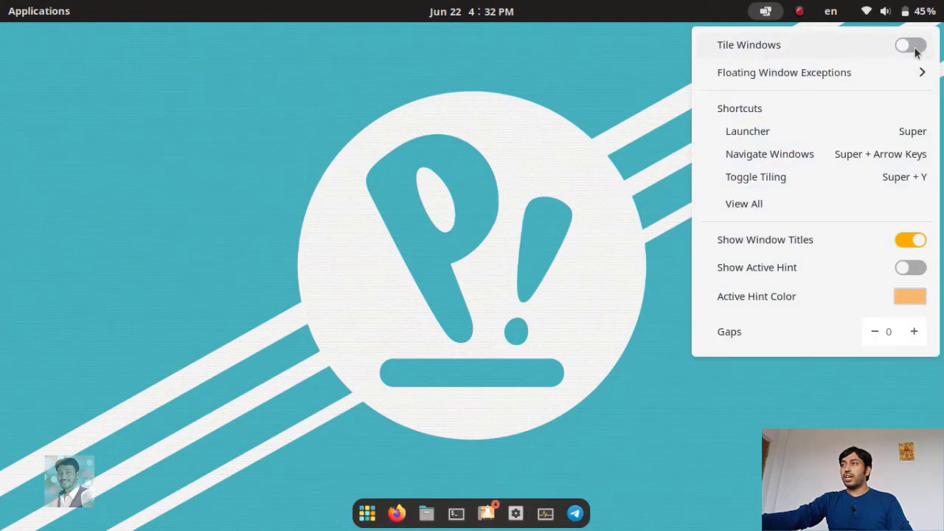
{"action": "left_click", "coordinate": [907, 47]}
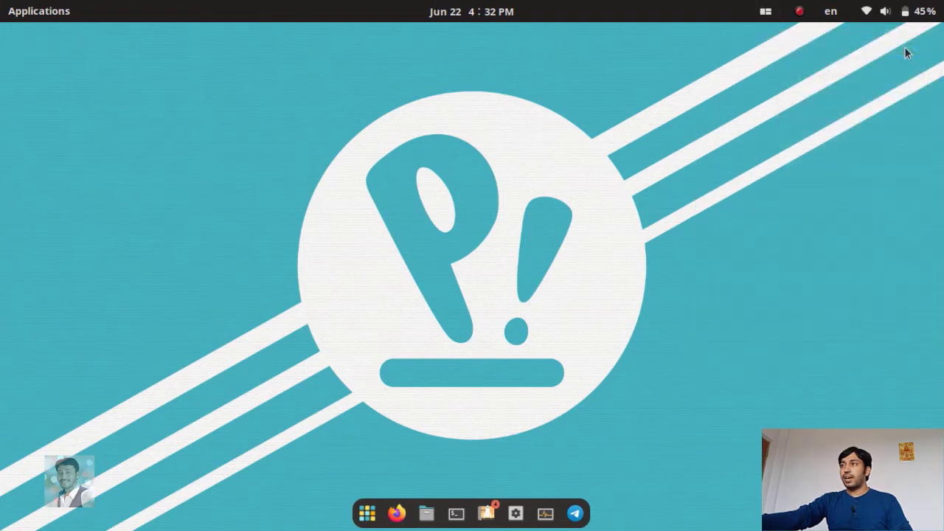
{"action": "left_click", "coordinate": [764, 15]}
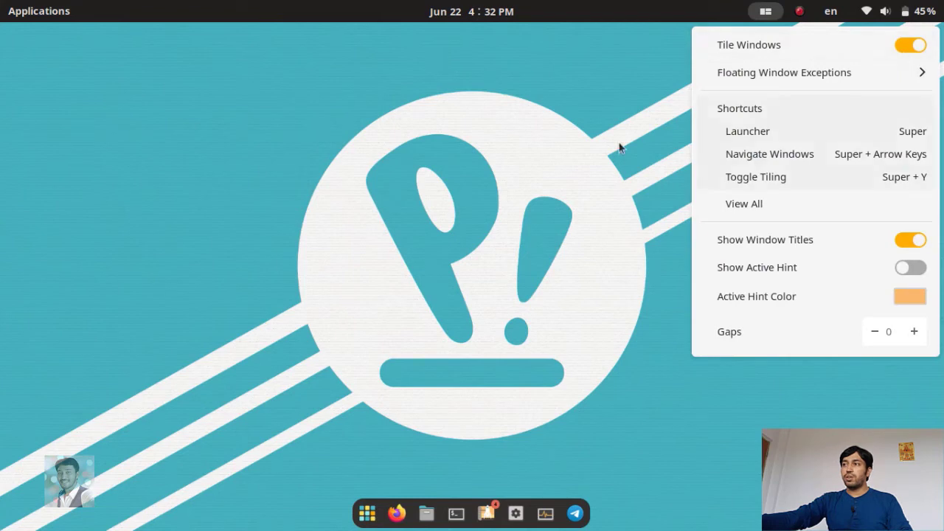
{"action": "left_click", "coordinate": [525, 159]}
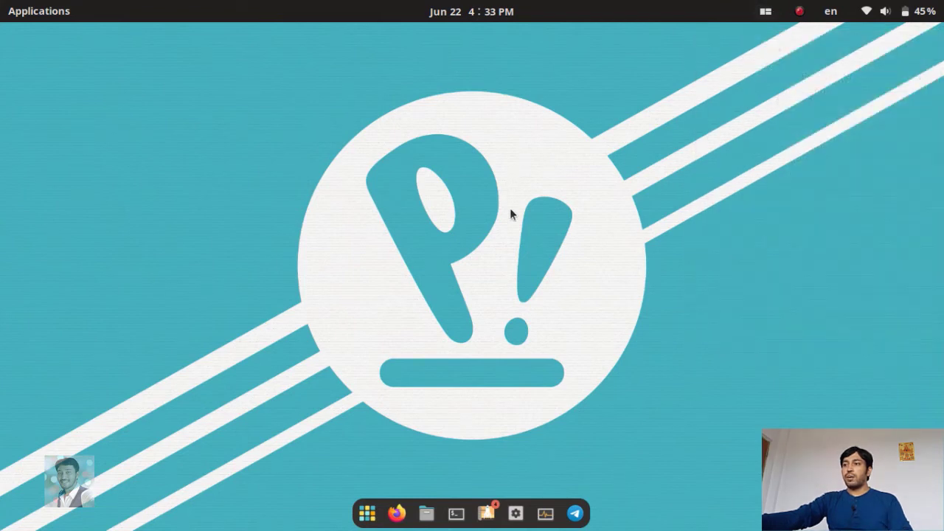
Step: Open Files and Terminal as tiled windows, and switch the focus to Files and back to Terminal
{"action": "left_click", "coordinate": [425, 515]}
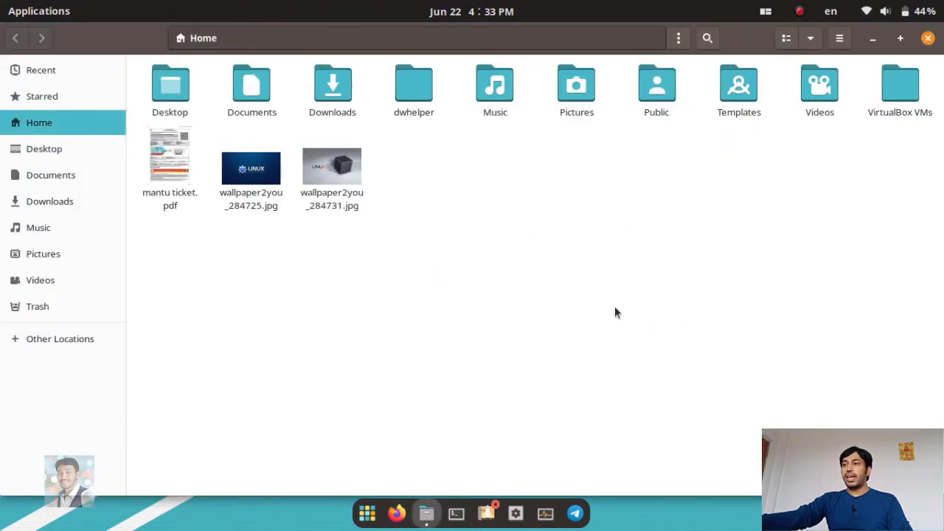
{"action": "left_click", "coordinate": [456, 514]}
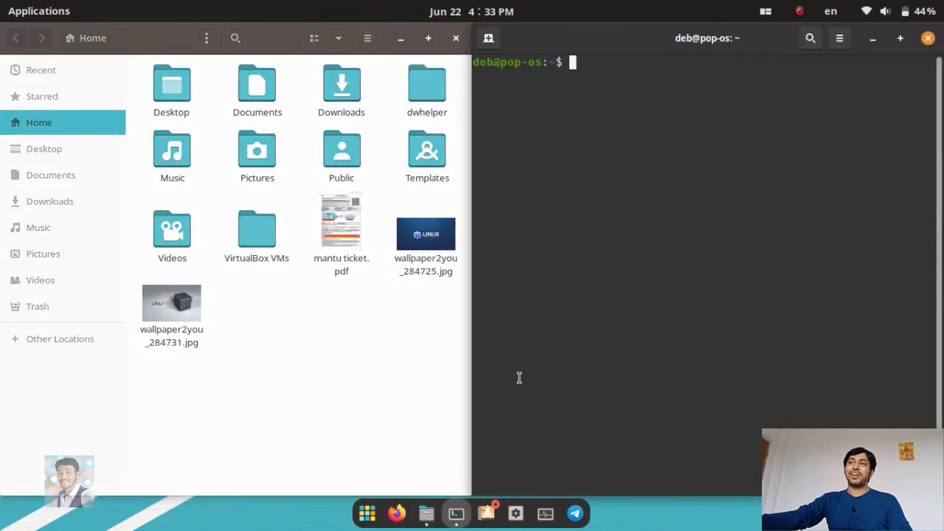
{"action": "left_click", "coordinate": [390, 335]}
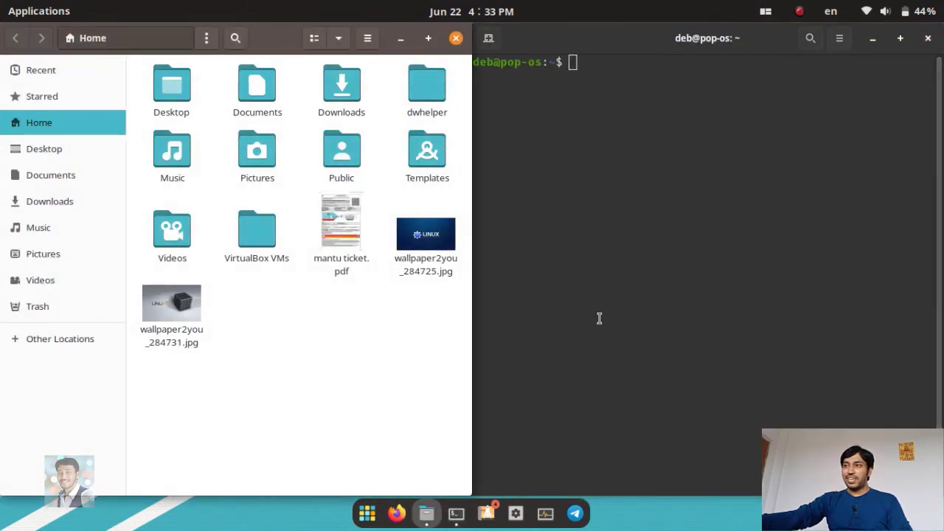
{"action": "left_click", "coordinate": [664, 284]}
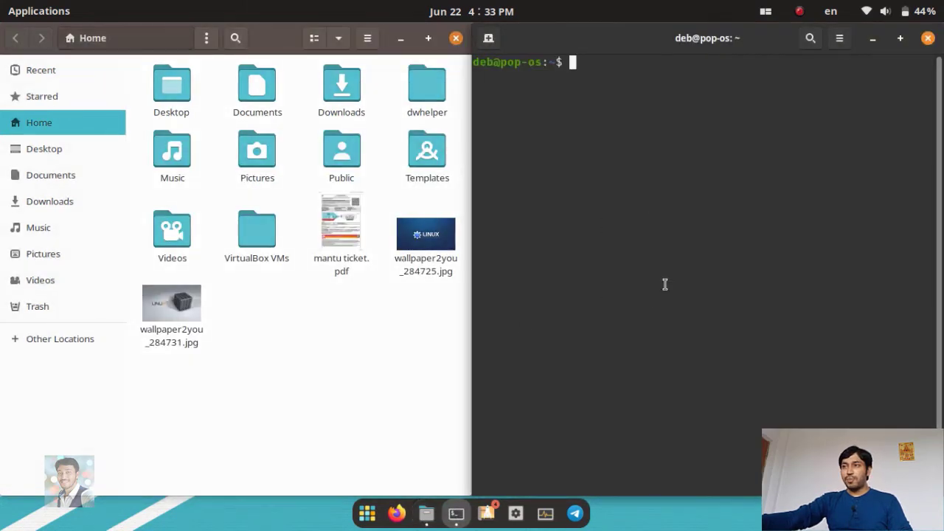
Step: Switch the focus between the tiled Files and Terminal windows twice, ending on Terminal
{"action": "left_click", "coordinate": [399, 364]}
{"action": "left_click", "coordinate": [599, 282]}
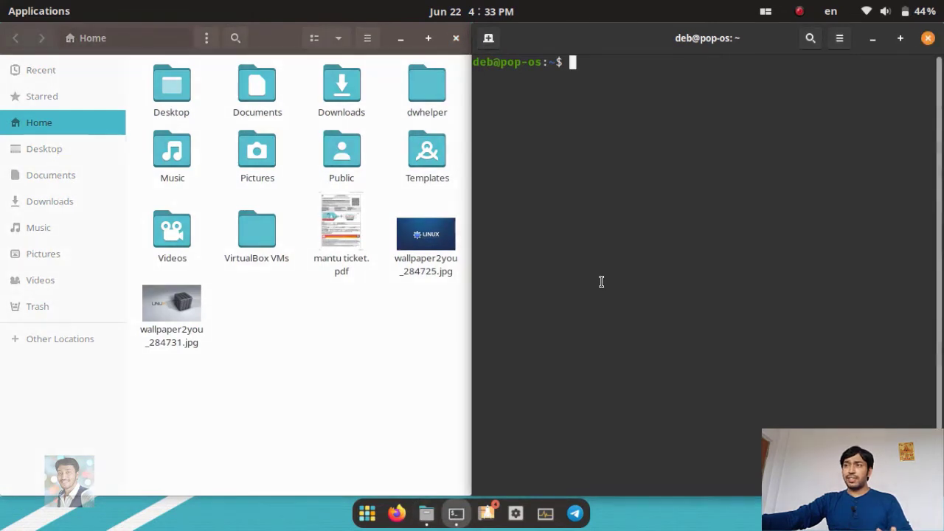
{"action": "left_click", "coordinate": [327, 365]}
{"action": "left_click", "coordinate": [718, 301]}
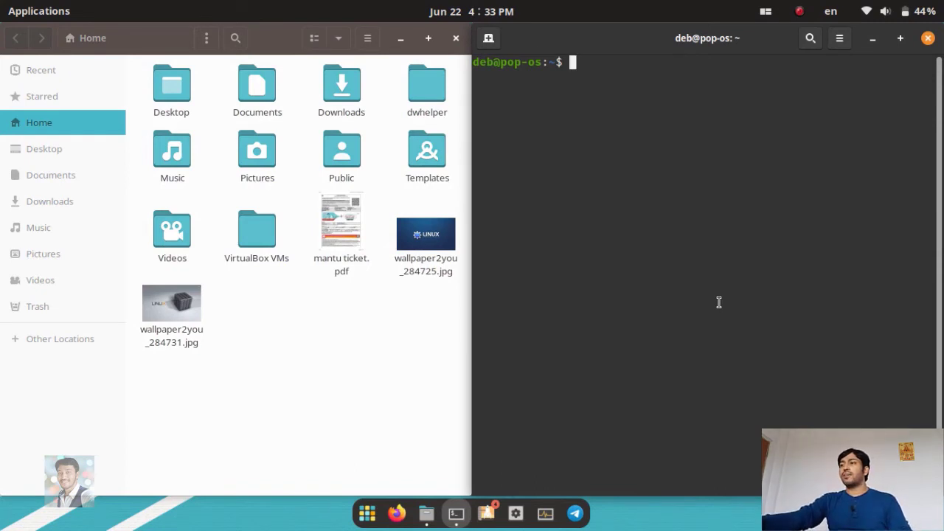
Step: Open System Monitor as a third tiled window, and switch the focus from it back to Terminal
{"action": "left_click", "coordinate": [539, 518]}
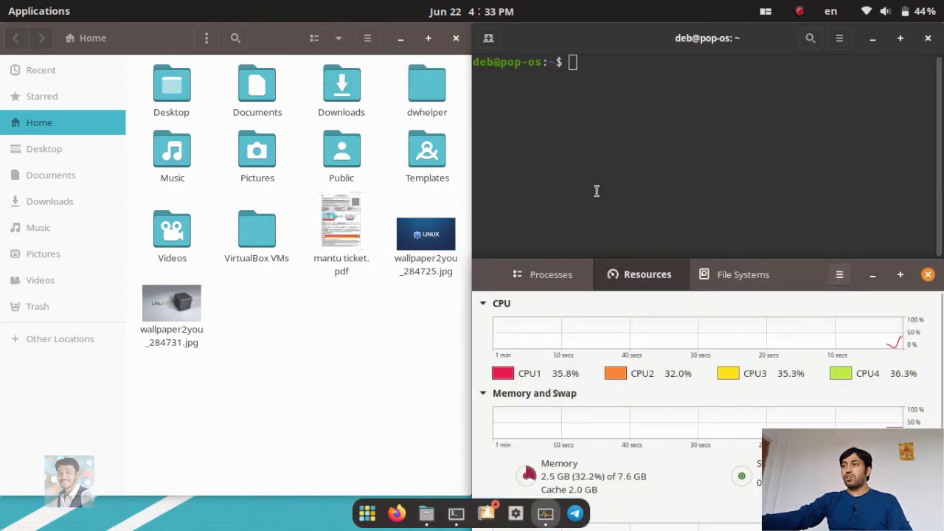
{"action": "left_click", "coordinate": [728, 373]}
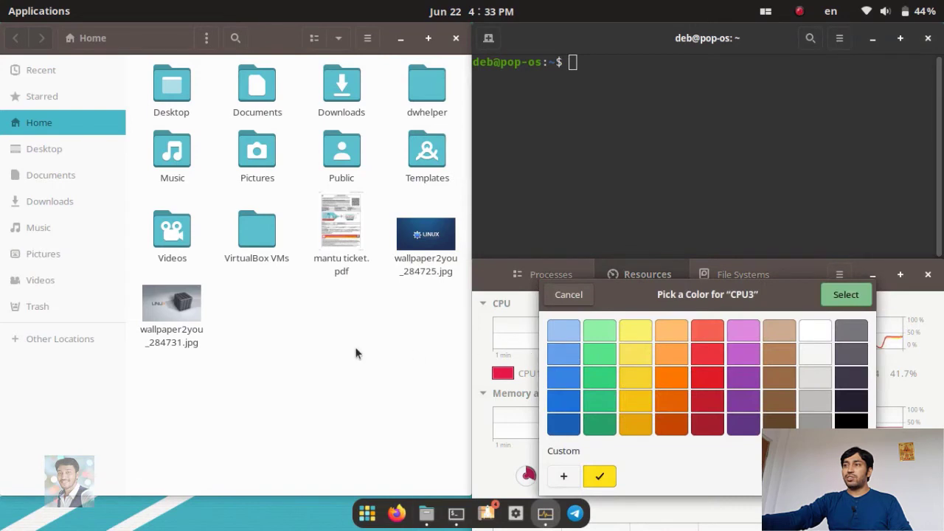
{"action": "left_click", "coordinate": [658, 177]}
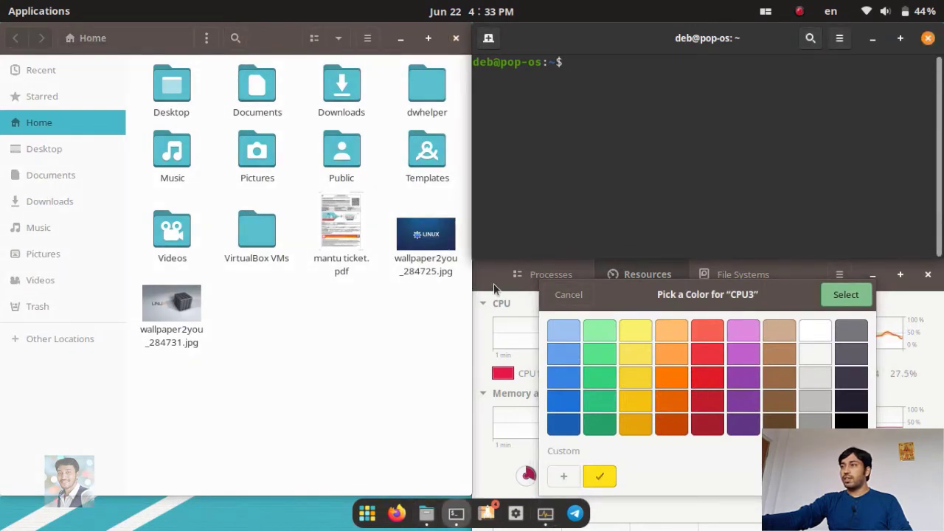
Step: Maximize and restore the Files and Terminal windows one after the other, and close Files
{"action": "left_click", "coordinate": [428, 39]}
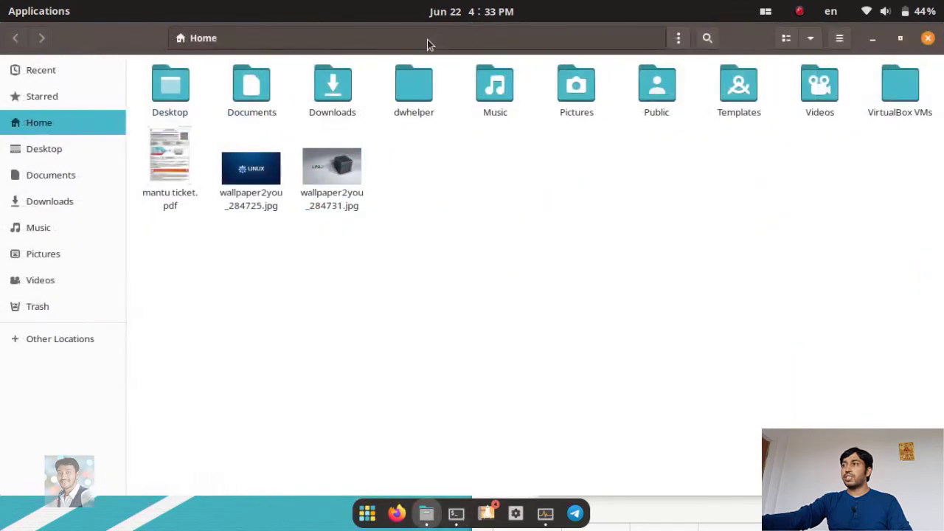
{"action": "left_click", "coordinate": [899, 40]}
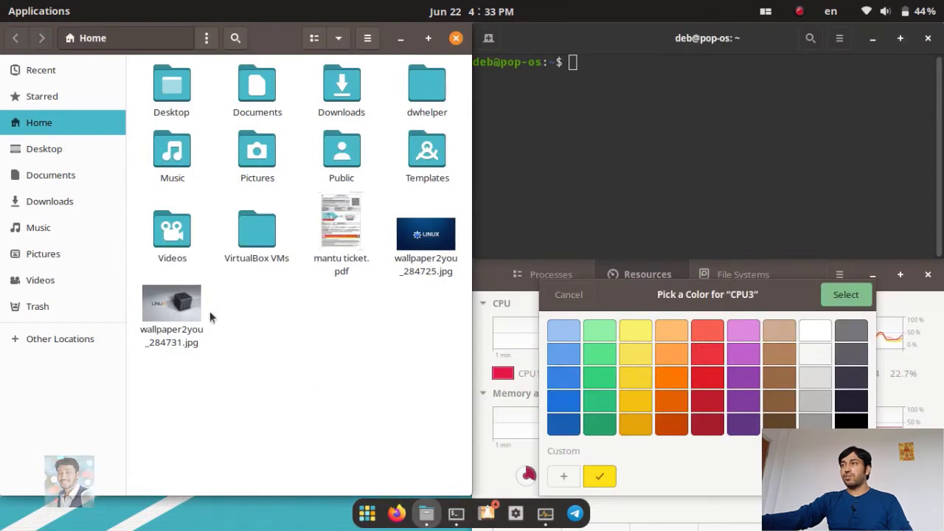
{"action": "left_click", "coordinate": [651, 171]}
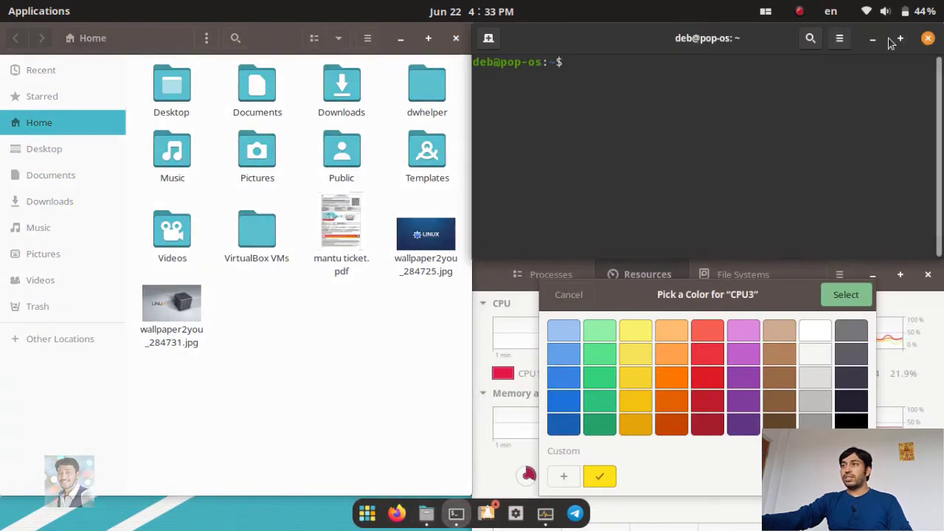
{"action": "left_click", "coordinate": [899, 39]}
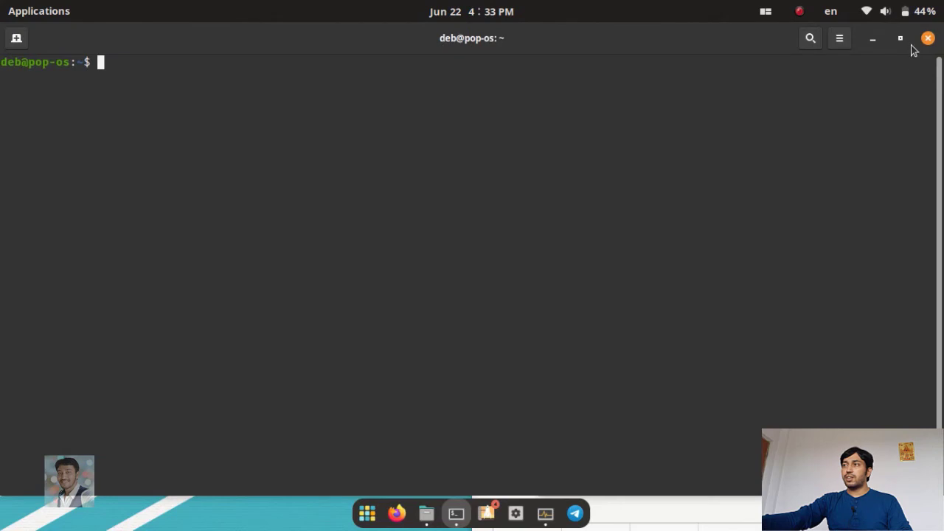
{"action": "left_click", "coordinate": [901, 41]}
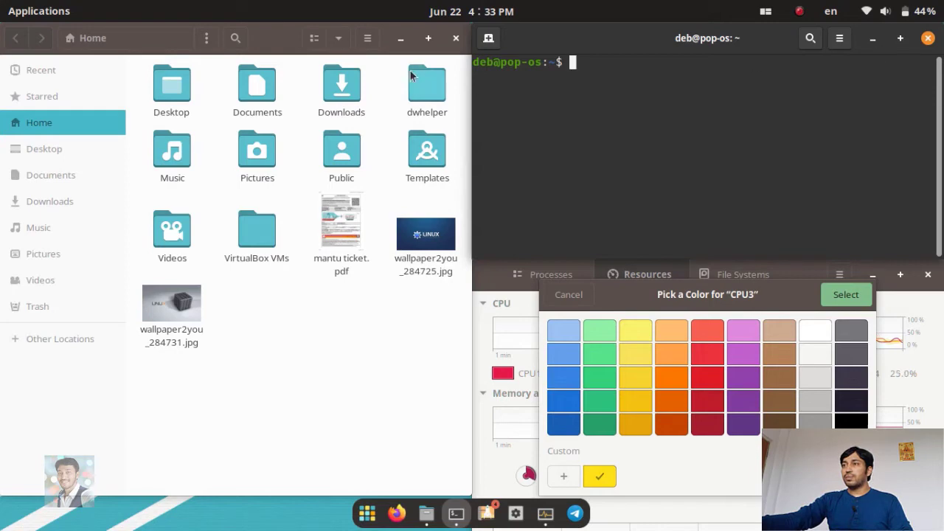
{"action": "left_click", "coordinate": [456, 38]}
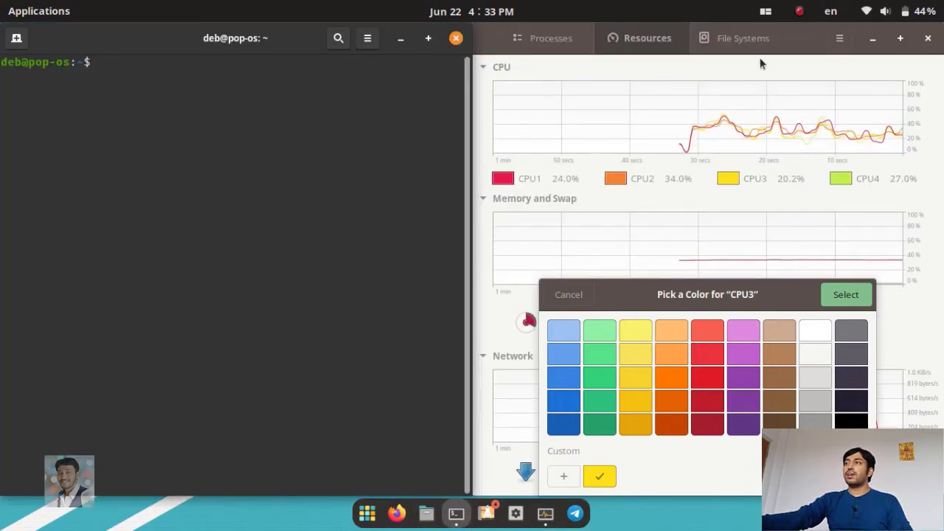
Step: Set the gaps between tiled windows to 3 and check the spacing on Terminal and System Monitor
{"action": "left_click", "coordinate": [767, 12]}
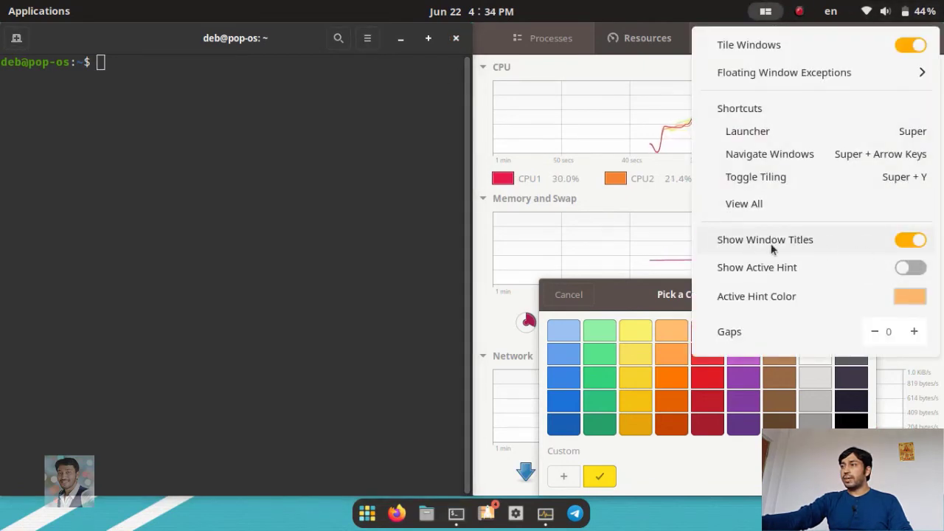
{"action": "left_click", "coordinate": [912, 334]}
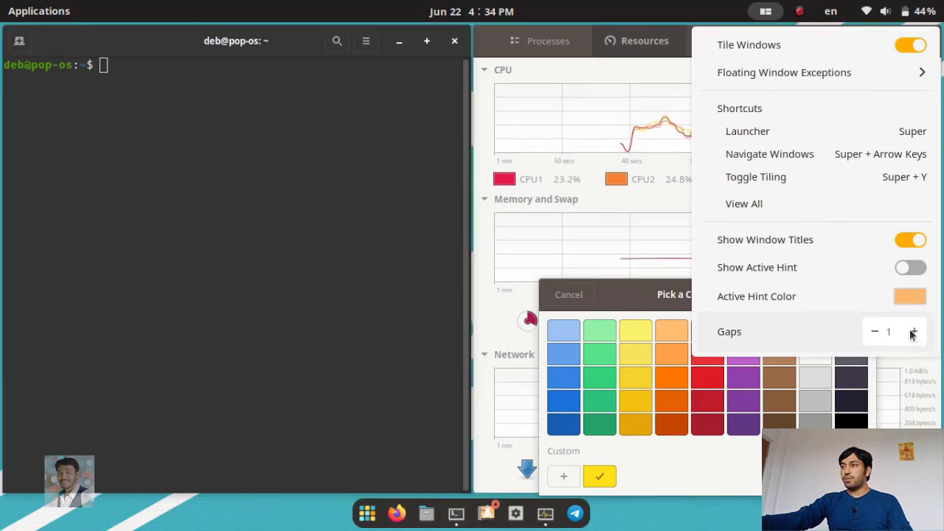
{"action": "left_click", "coordinate": [913, 334]}
{"action": "left_click", "coordinate": [912, 334]}
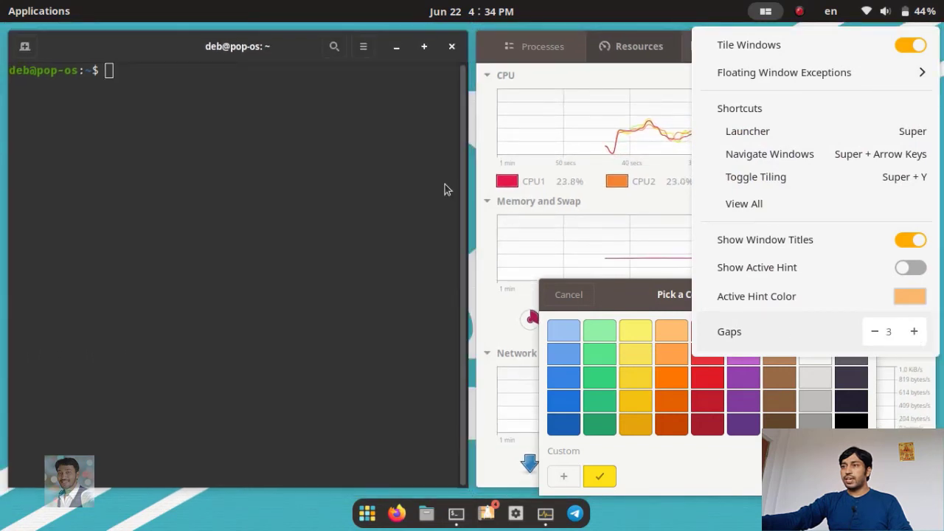
{"action": "left_click", "coordinate": [381, 221]}
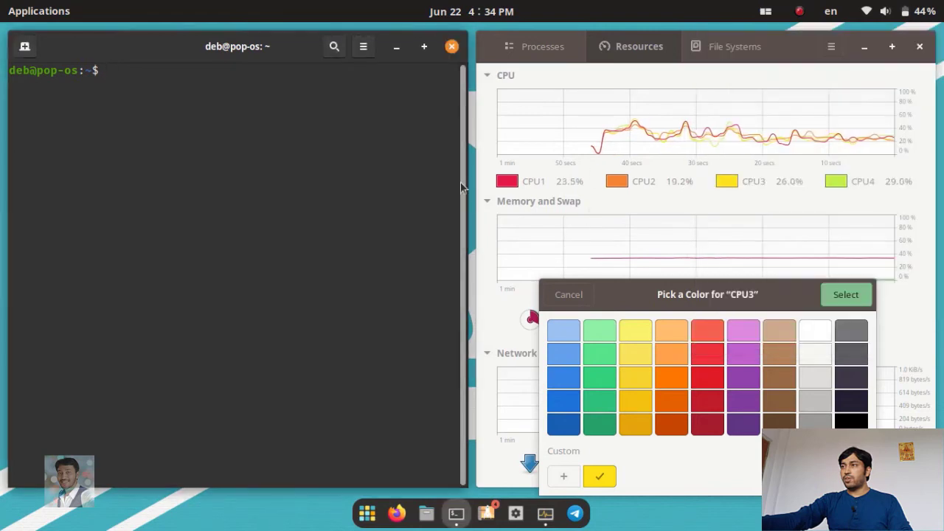
{"action": "left_click", "coordinate": [544, 51]}
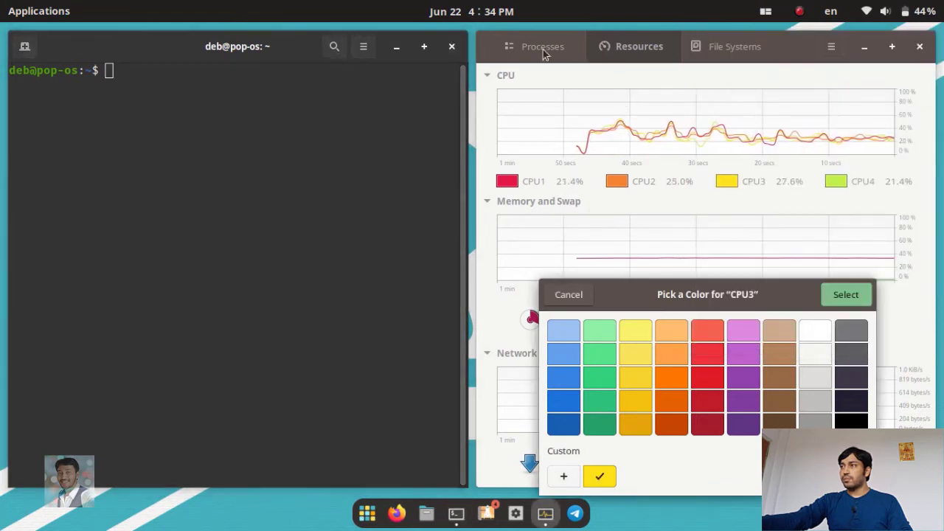
Step: Set the gaps between tiled windows to 0
{"action": "left_click", "coordinate": [766, 11]}
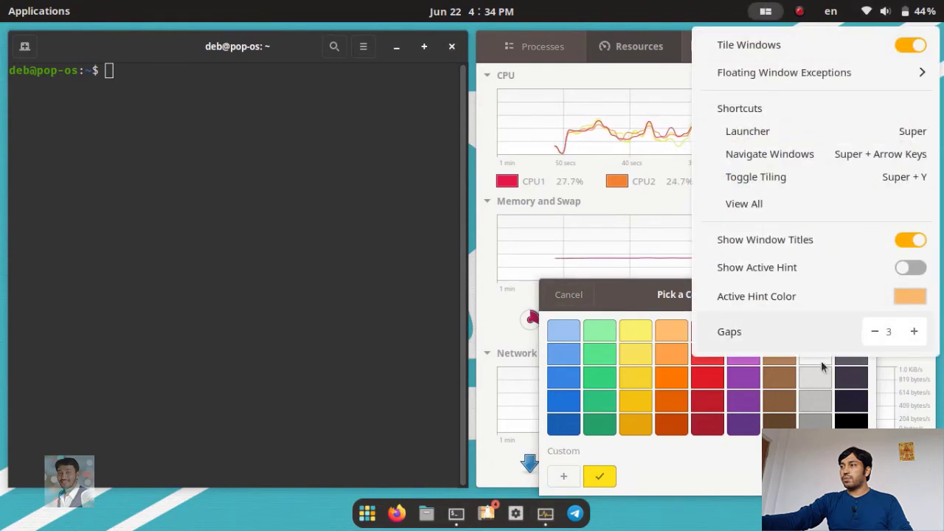
{"action": "left_click", "coordinate": [875, 332]}
{"action": "left_click", "coordinate": [875, 332]}
{"action": "left_click", "coordinate": [875, 331]}
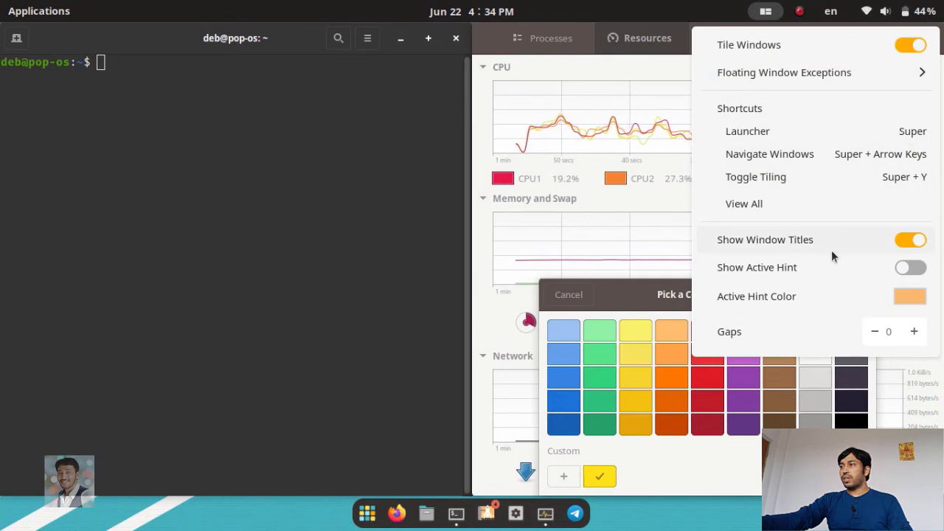
Step: Turn on Show Active Hint and check it by switching between Terminal and System Monitor, cancelling the CPU3 color choice
{"action": "left_click", "coordinate": [910, 269]}
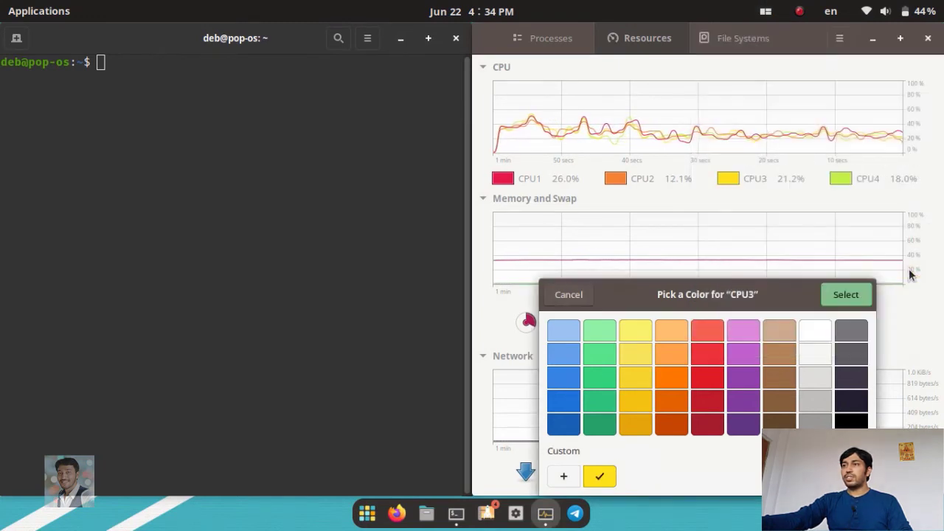
{"action": "left_click", "coordinate": [212, 204]}
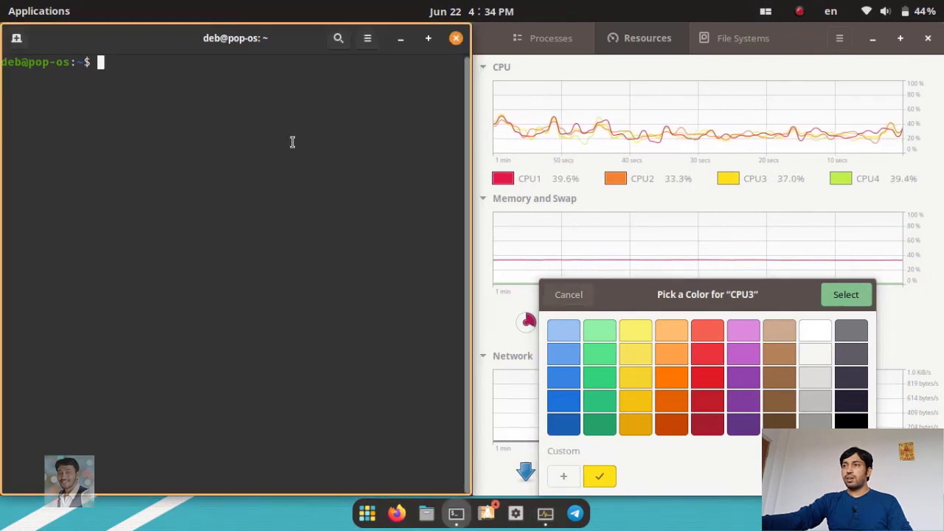
{"action": "left_click", "coordinate": [924, 50]}
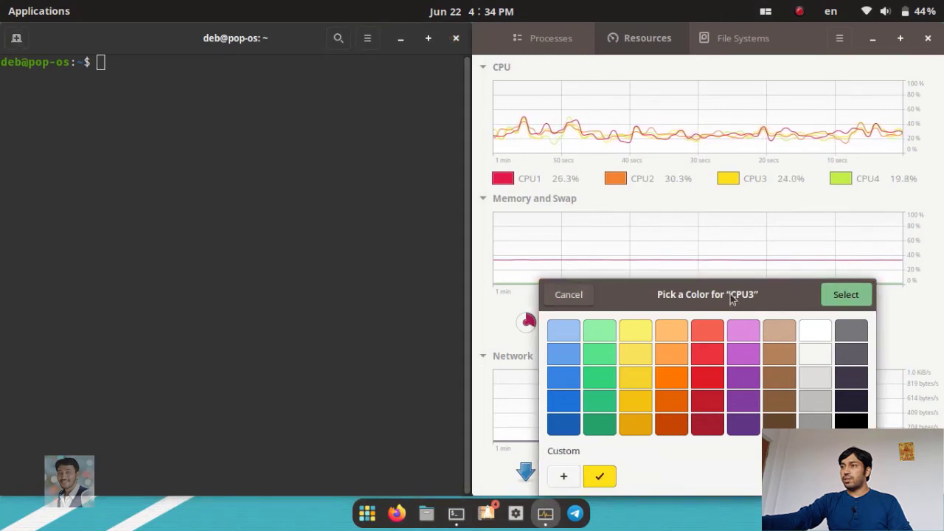
{"action": "left_click", "coordinate": [566, 294]}
{"action": "left_click", "coordinate": [363, 135]}
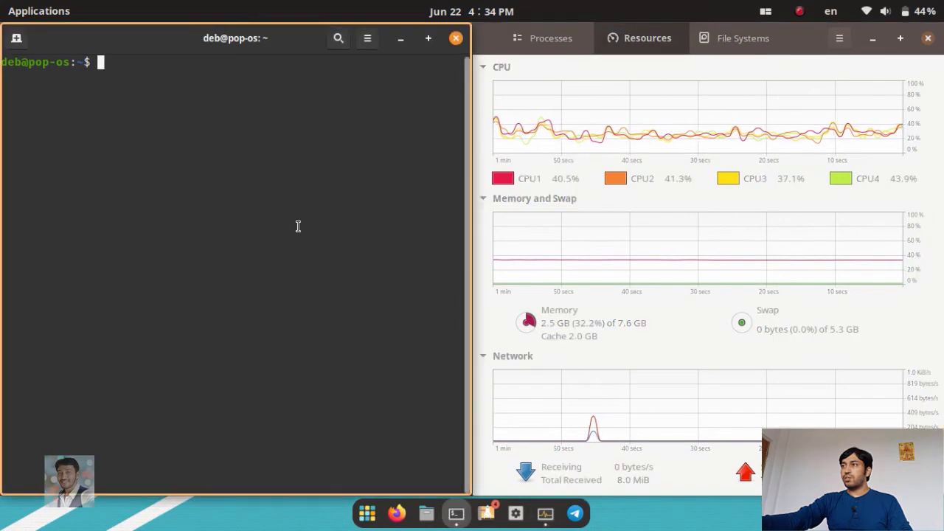
Step: Review the window tiling options again and show the empty desktop
{"action": "left_click", "coordinate": [764, 13]}
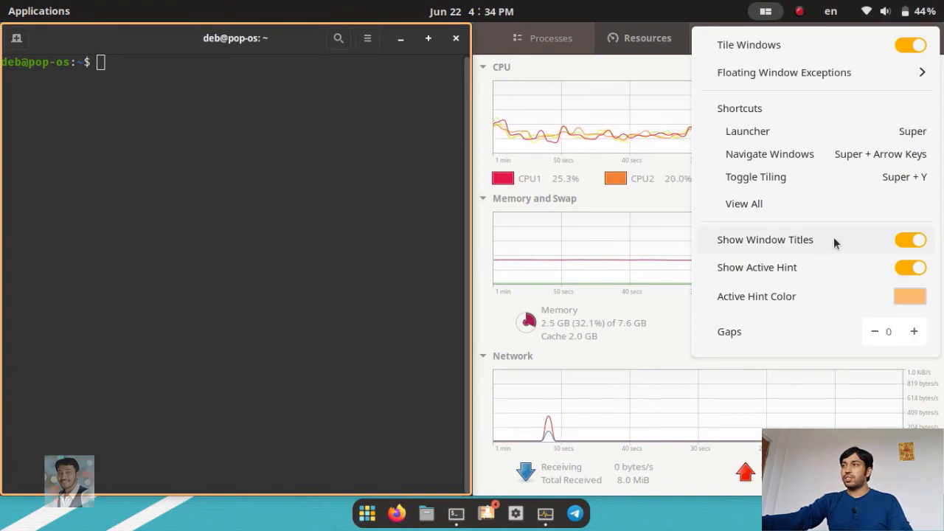
{"action": "left_click", "coordinate": [878, 11]}
{"action": "left_click", "coordinate": [764, 11]}
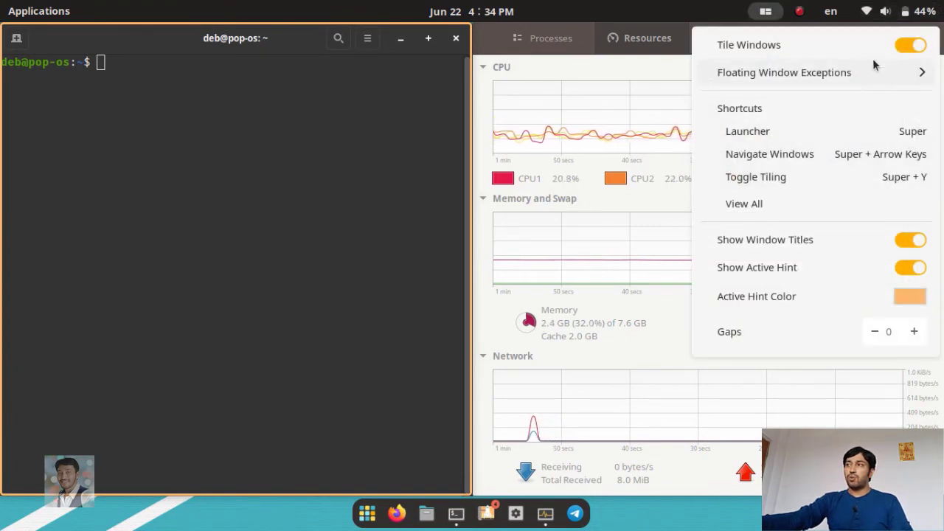
{"action": "key", "text": "super+d"}
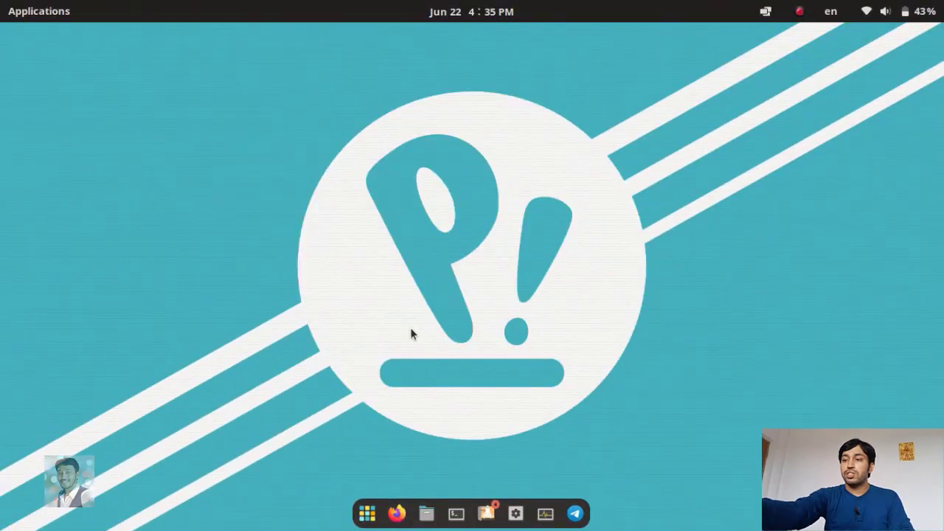
Step: Find and open Extensions from the launcher, maximize it, and examine the built-in extensions and the workspaces overview
{"action": "key", "text": "super"}
{"action": "type", "text": "ext"}
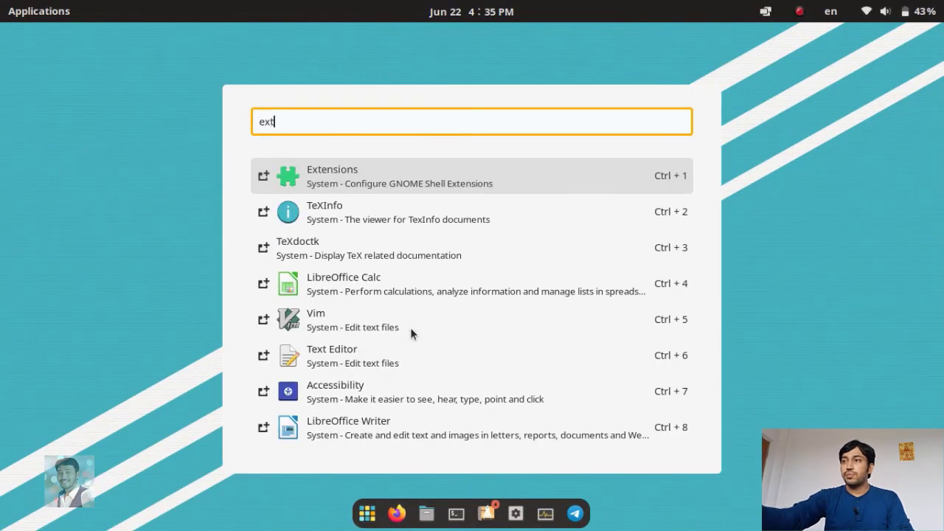
{"action": "key", "text": "Return"}
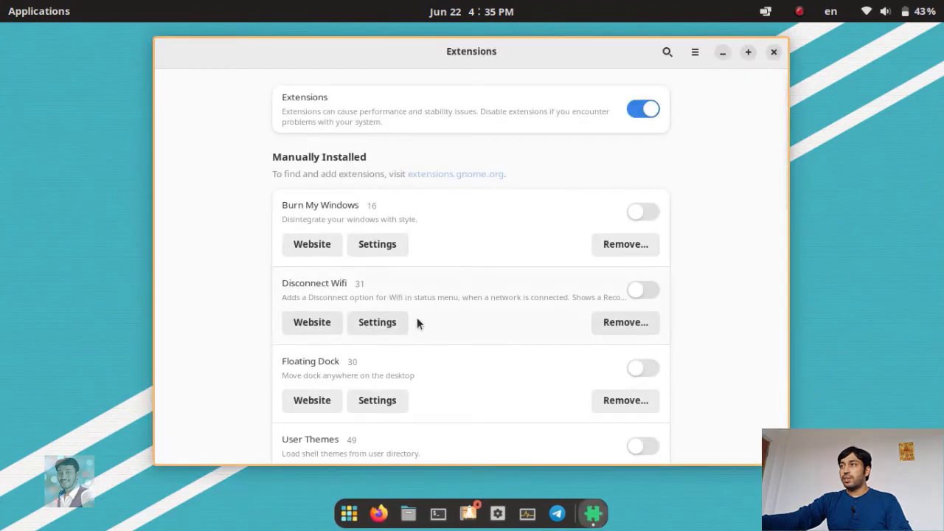
{"action": "left_click", "coordinate": [747, 53]}
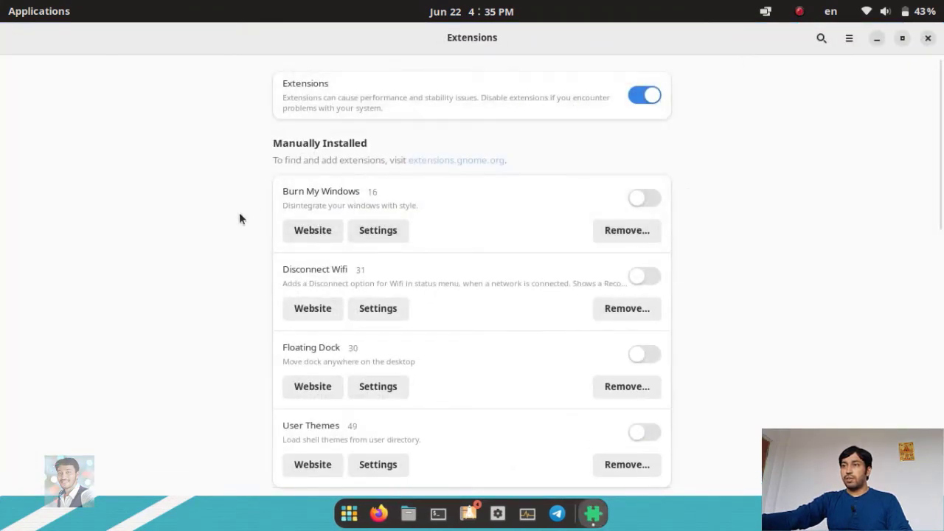
{"action": "scroll", "coordinate": [247, 217], "scroll_direction": "down", "scroll_amount": 10}
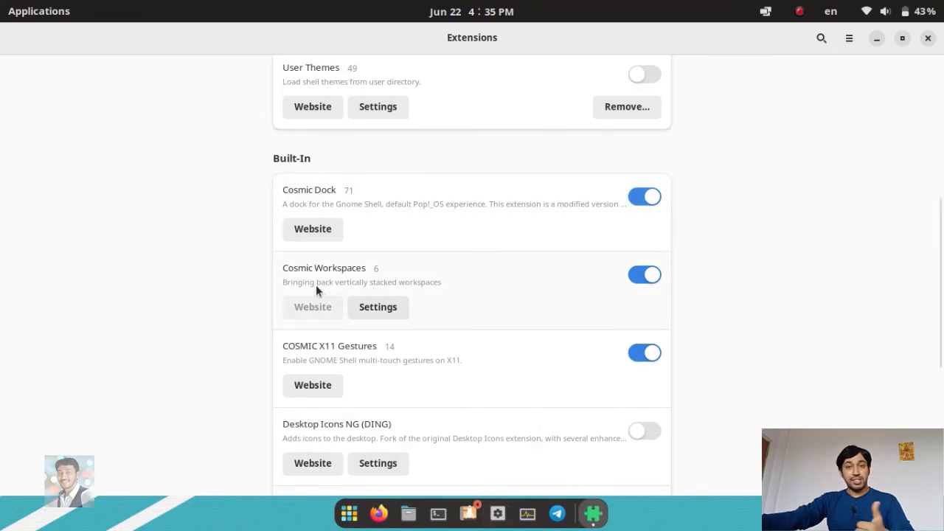
{"action": "key", "text": "super"}
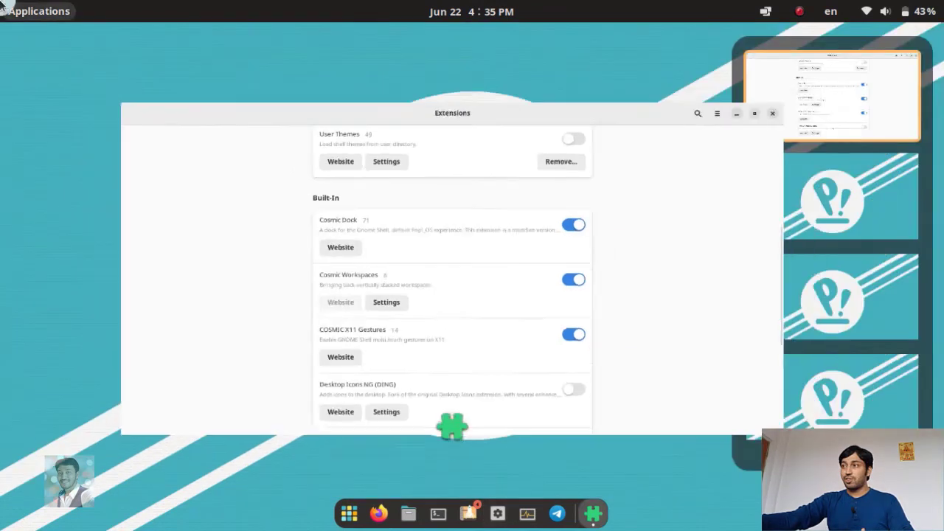
{"action": "left_click", "coordinate": [261, 233]}
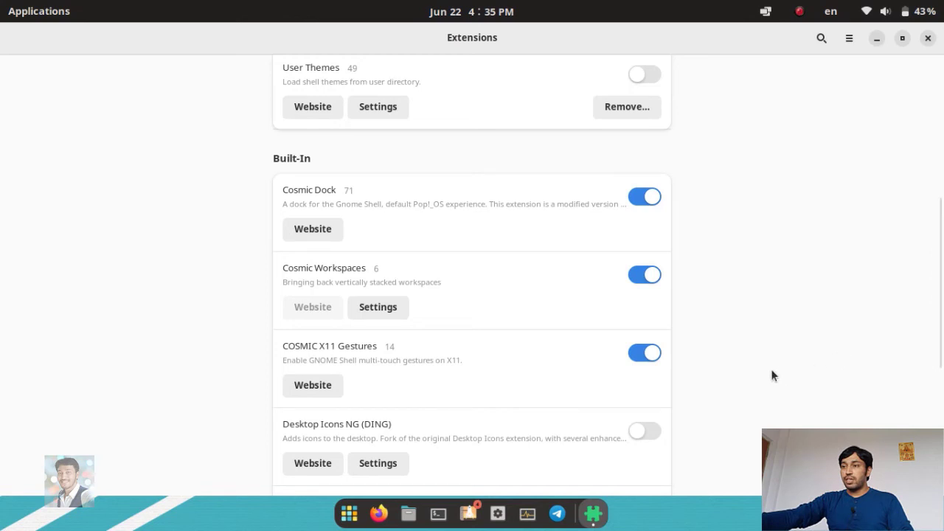
Step: Turn on the Desktop Icons NG (DING) extension, and minimize and restore Extensions to check the desktop
{"action": "scroll", "coordinate": [774, 346], "scroll_direction": "down", "scroll_amount": 1}
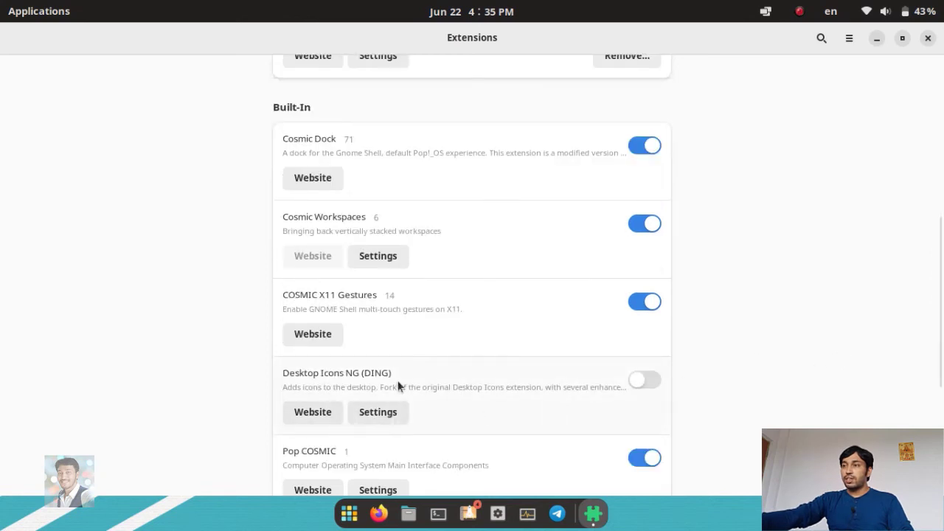
{"action": "left_click", "coordinate": [646, 379]}
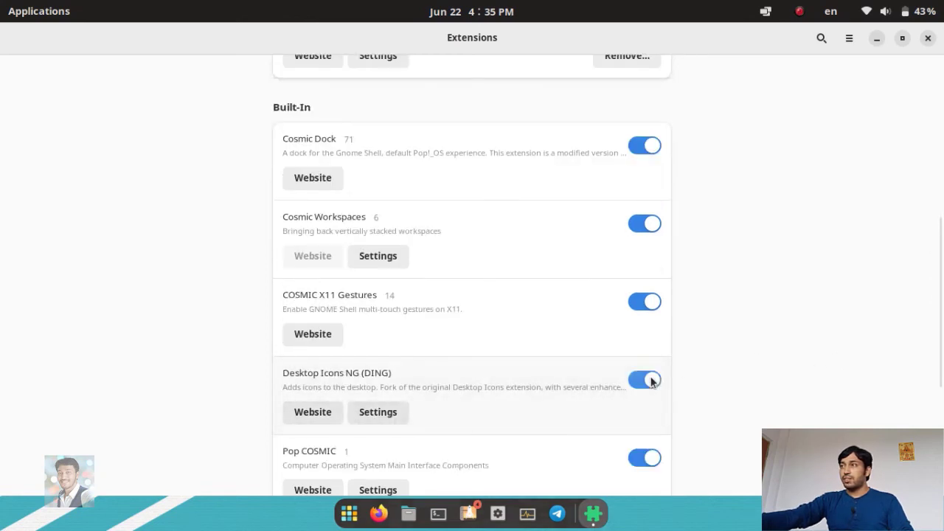
{"action": "left_click", "coordinate": [876, 38]}
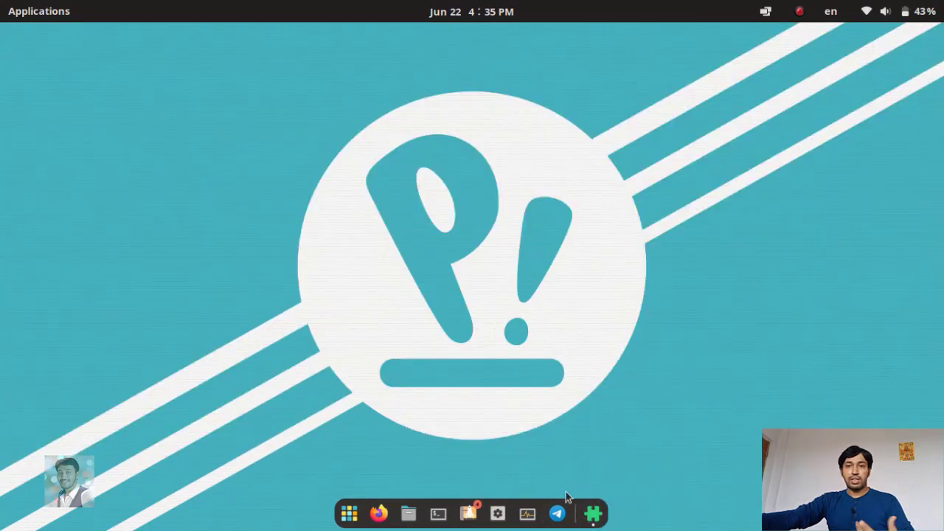
{"action": "left_click", "coordinate": [593, 513]}
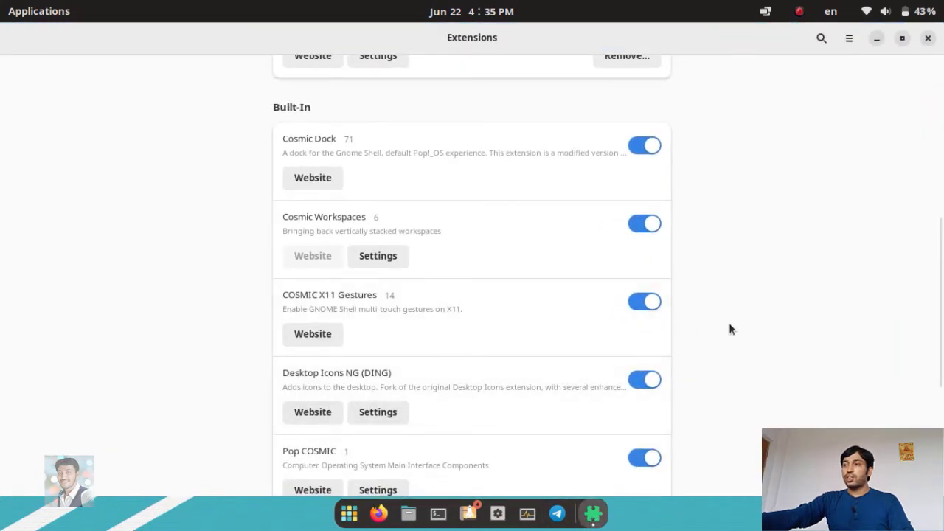
Step: Examine the Pop COSMIC, Pop Shell and System76 Power extensions, viewing the related window tiling options and battery power profiles
{"action": "scroll", "coordinate": [770, 314], "scroll_direction": "down", "scroll_amount": 3}
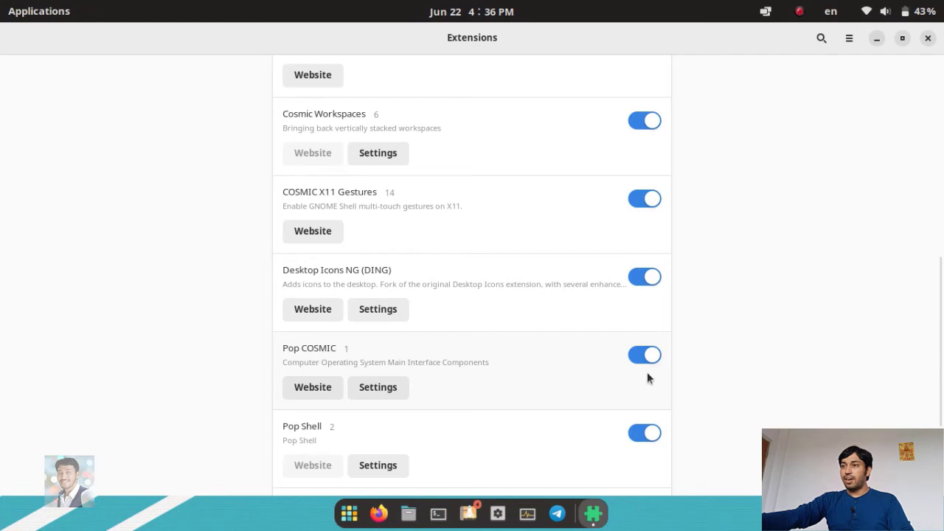
{"action": "scroll", "coordinate": [647, 372], "scroll_direction": "down", "scroll_amount": 3}
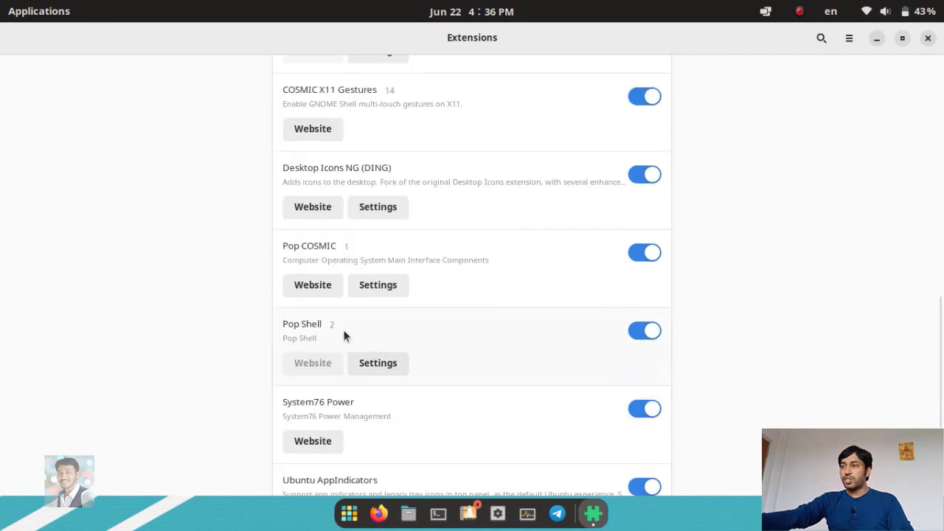
{"action": "left_click", "coordinate": [766, 12]}
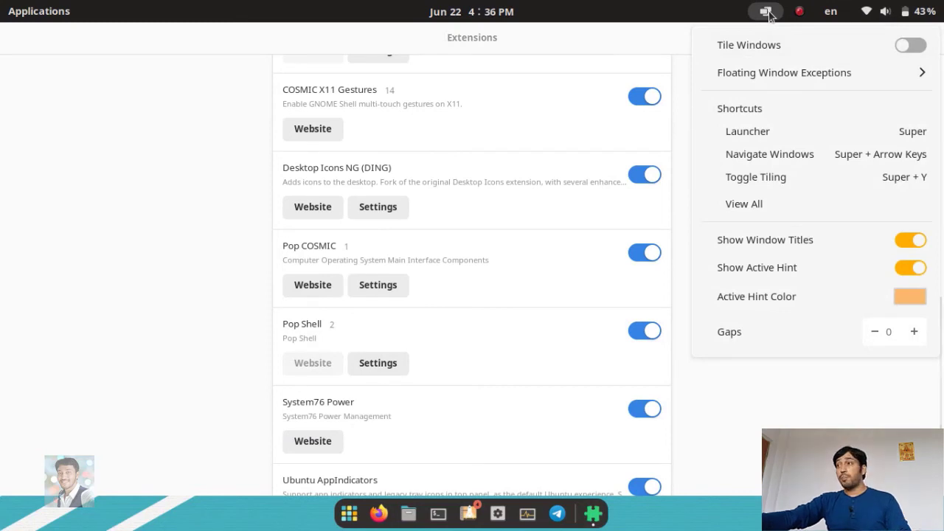
{"action": "left_click", "coordinate": [605, 345]}
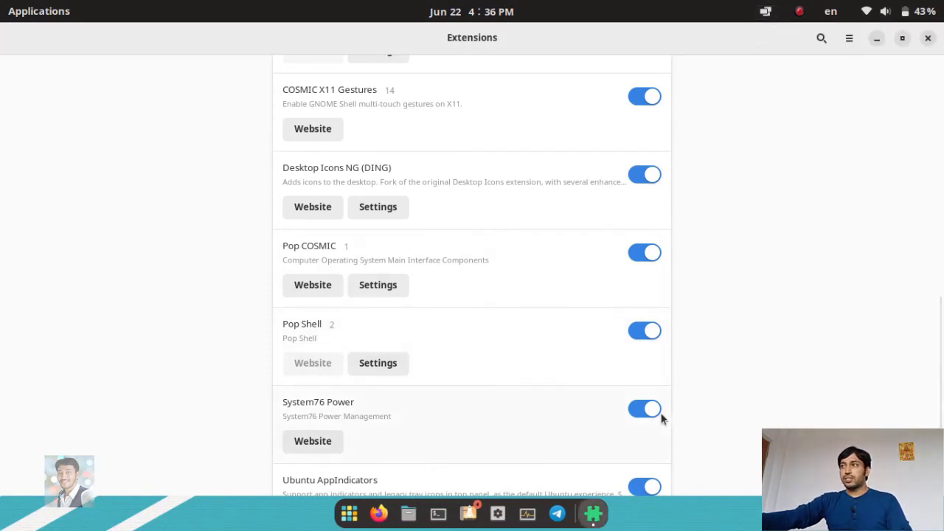
{"action": "left_click", "coordinate": [885, 11]}
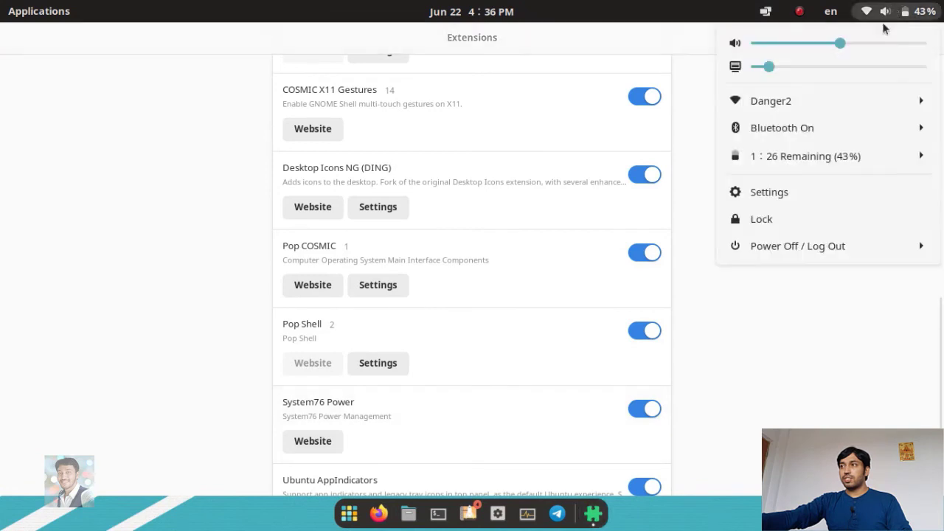
{"action": "left_click", "coordinate": [822, 155]}
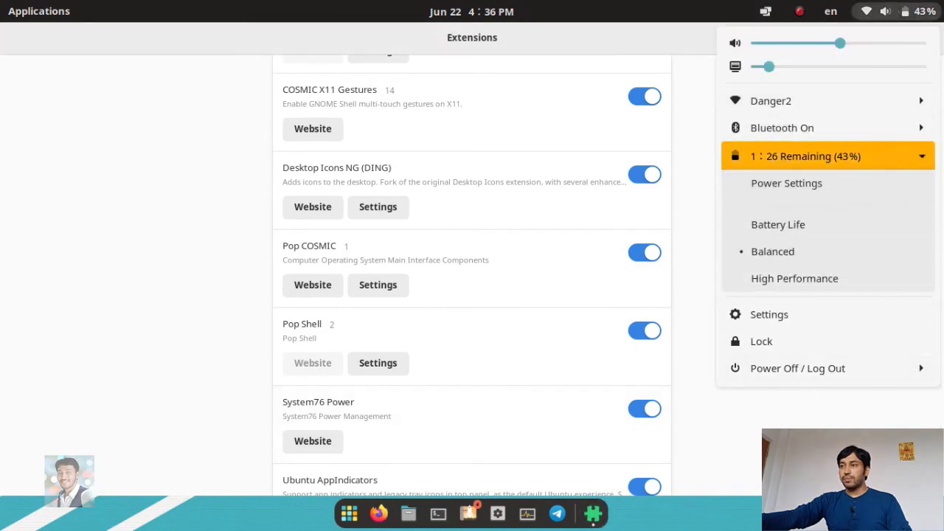
{"action": "left_click", "coordinate": [615, 386]}
Step: Examine the Ubuntu AppIndicators extension and the screen recorder's tray options, and return to the start of the built-in extensions
{"action": "scroll", "coordinate": [741, 331], "scroll_direction": "down", "scroll_amount": 2}
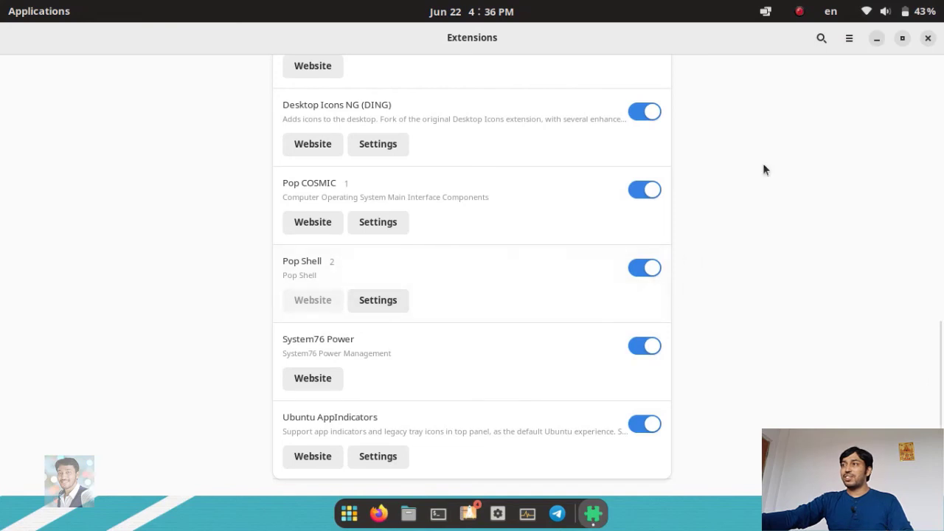
{"action": "left_click", "coordinate": [799, 12]}
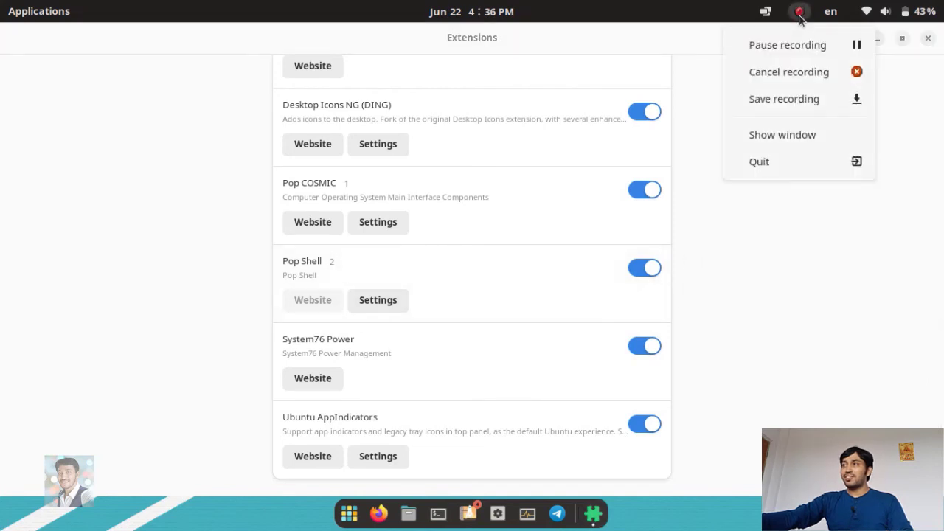
{"action": "left_click", "coordinate": [800, 13]}
{"action": "left_click", "coordinate": [799, 12]}
{"action": "left_click", "coordinate": [799, 13]}
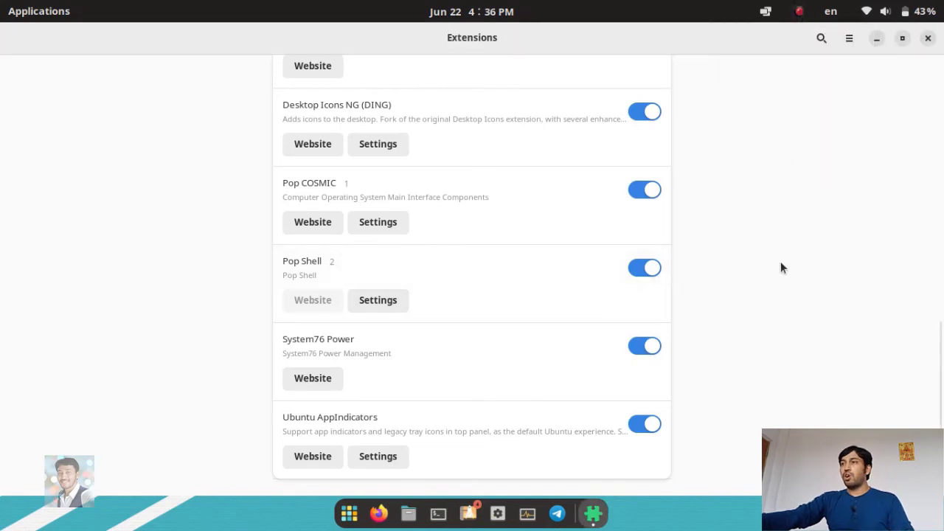
{"action": "scroll", "coordinate": [764, 343], "scroll_direction": "up", "scroll_amount": 8}
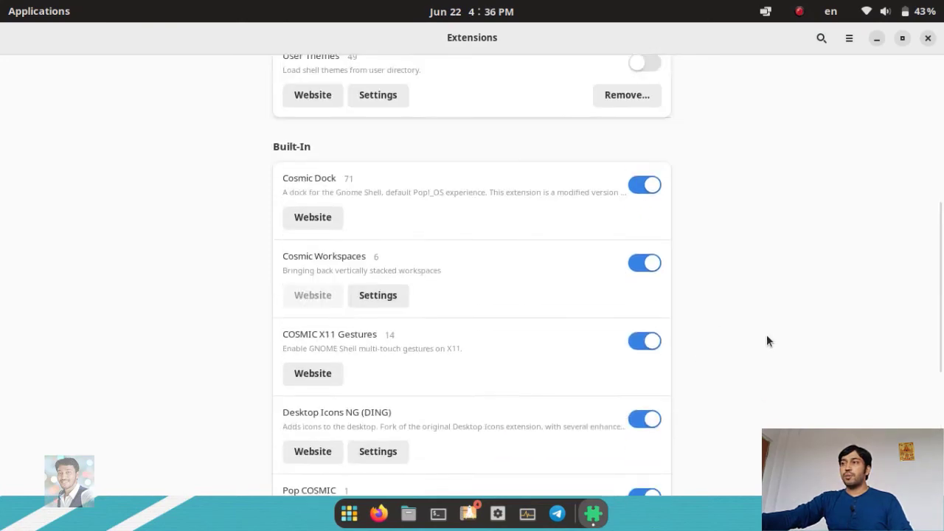
{"action": "scroll", "coordinate": [767, 340], "scroll_direction": "up", "scroll_amount": 2}
{"action": "scroll", "coordinate": [767, 339], "scroll_direction": "down", "scroll_amount": 2}
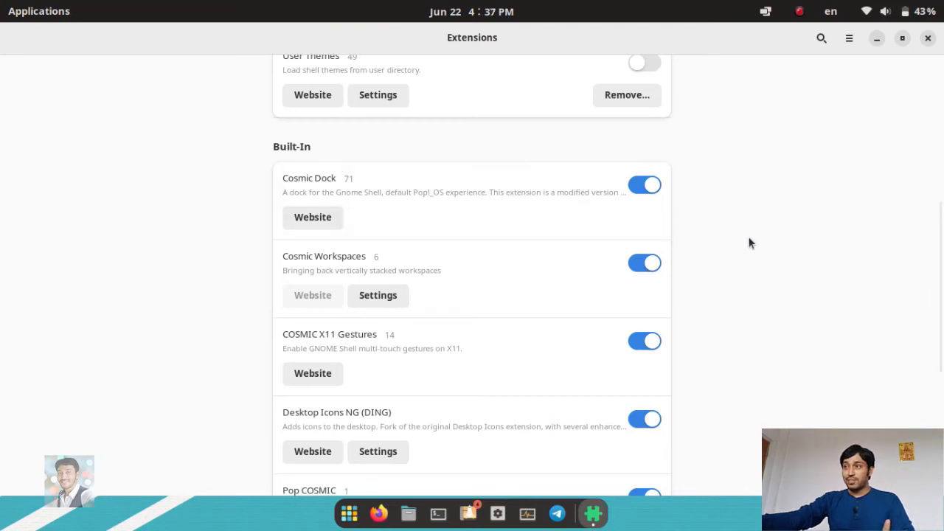
Step: Turn off Cosmic Dock, Cosmic Workspaces, COSMIC X11 Gestures, Desktop Icons NG (DING), Pop COSMIC and Pop Shell, and close Extensions
{"action": "left_click", "coordinate": [643, 186]}
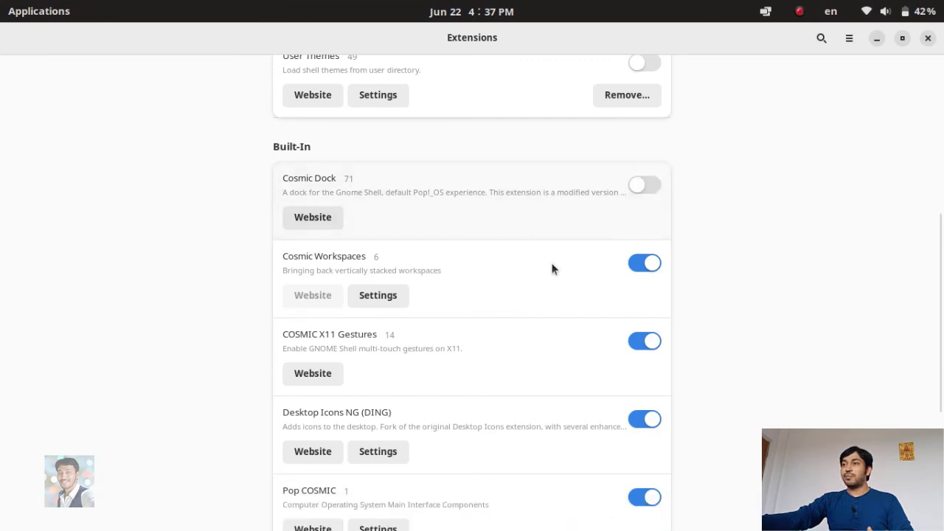
{"action": "left_click", "coordinate": [646, 264]}
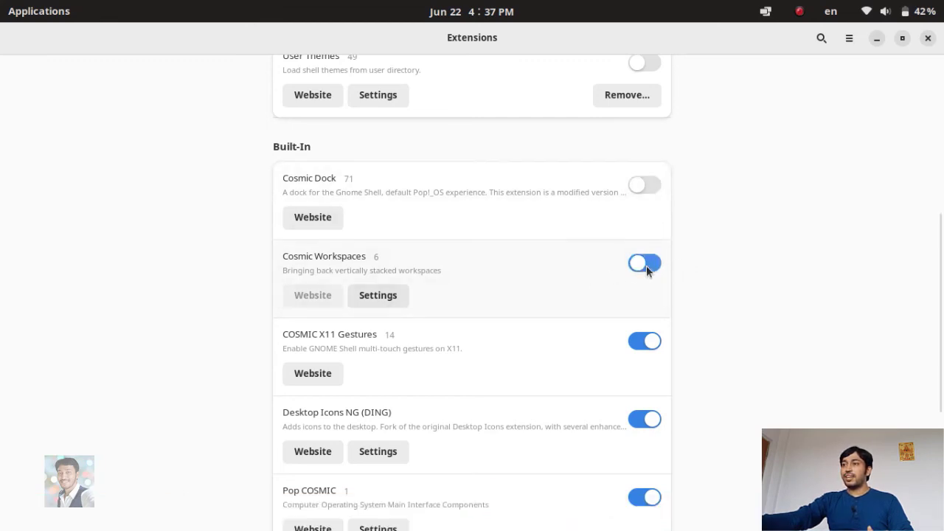
{"action": "left_click", "coordinate": [649, 343]}
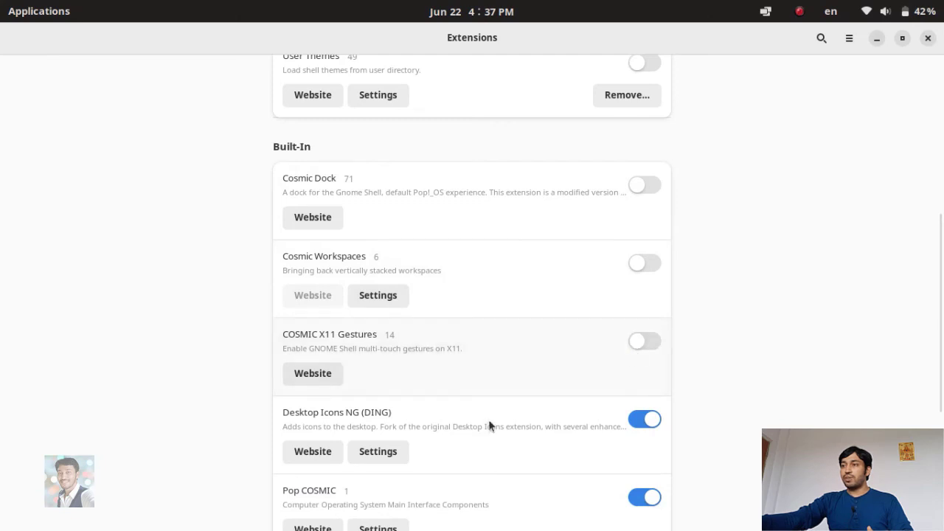
{"action": "left_click", "coordinate": [646, 418]}
{"action": "scroll", "coordinate": [739, 365], "scroll_direction": "down", "scroll_amount": 4}
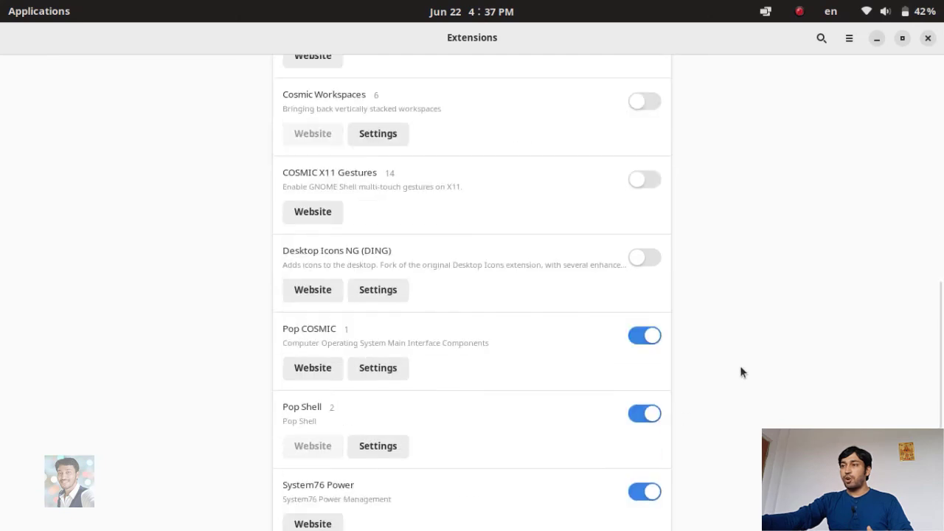
{"action": "left_click", "coordinate": [639, 335]}
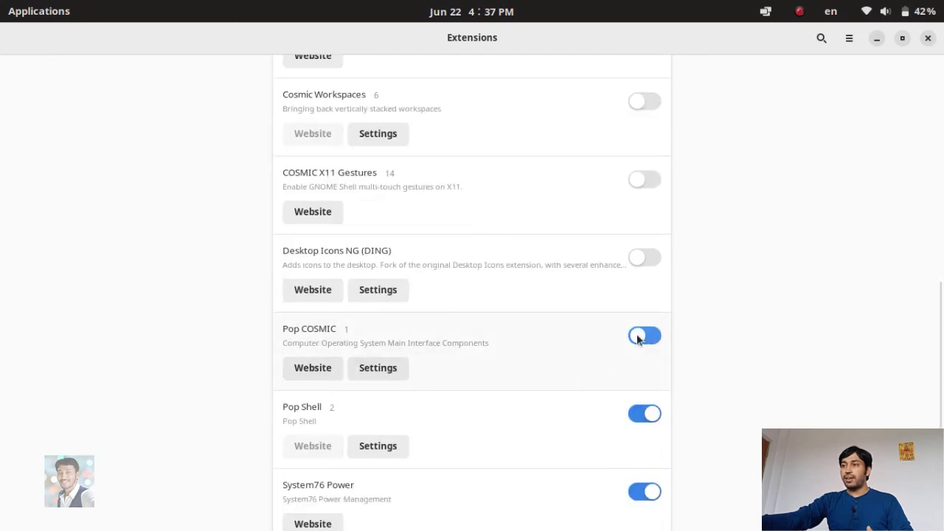
{"action": "left_click", "coordinate": [648, 415]}
{"action": "scroll", "coordinate": [664, 339], "scroll_direction": "down", "scroll_amount": 3}
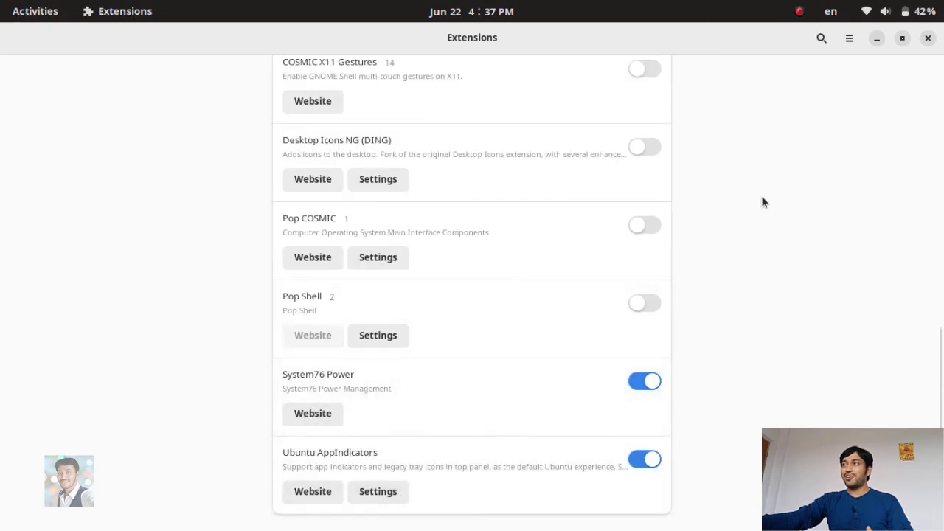
{"action": "left_click", "coordinate": [927, 38]}
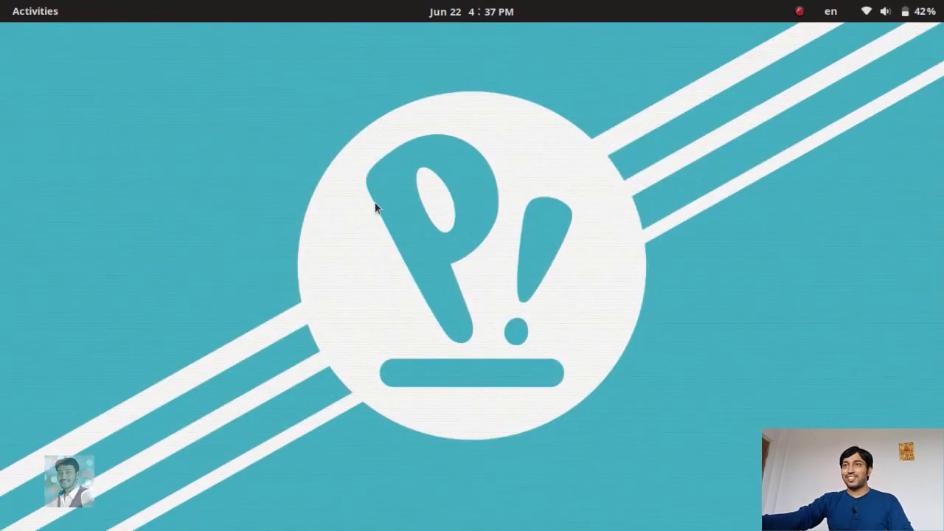
Step: Browse the horizontal workspaces in the Activities overview, ending on the second workspace
{"action": "mouse_move", "coordinate": [0, 1]}
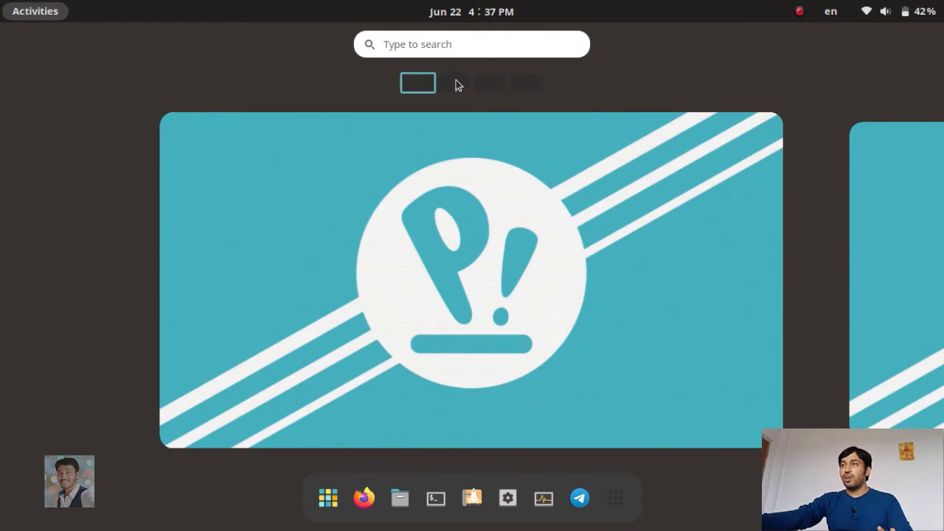
{"action": "left_click", "coordinate": [456, 84]}
{"action": "left_click", "coordinate": [420, 88]}
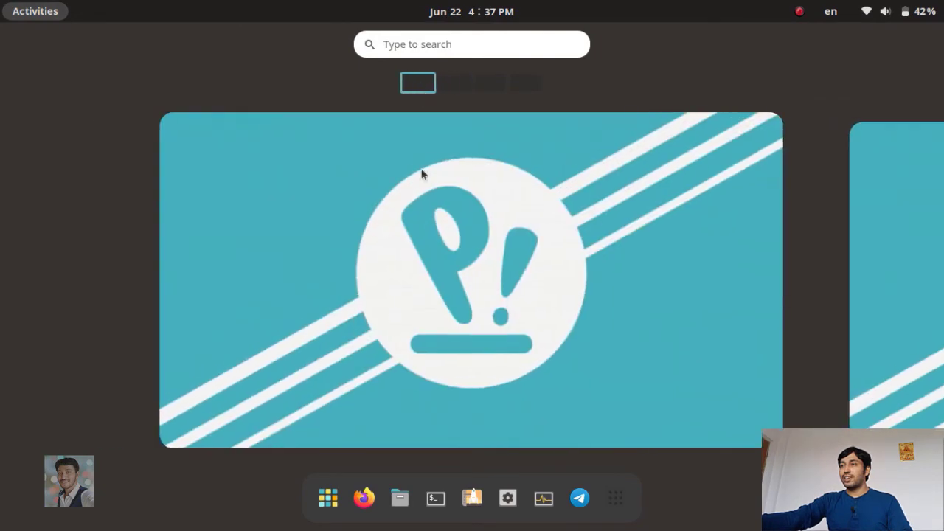
{"action": "scroll", "coordinate": [687, 323], "scroll_direction": "down", "scroll_amount": 3}
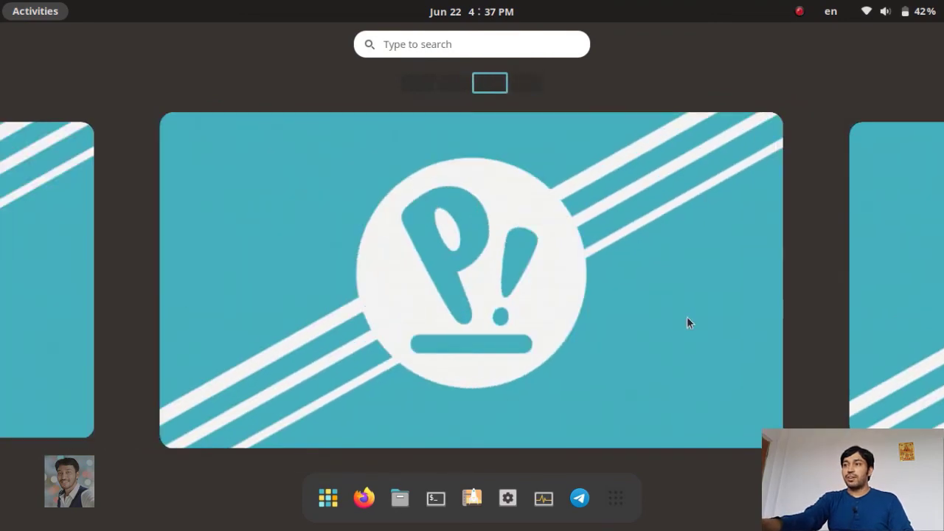
{"action": "scroll", "coordinate": [686, 323], "scroll_direction": "down", "scroll_amount": 1}
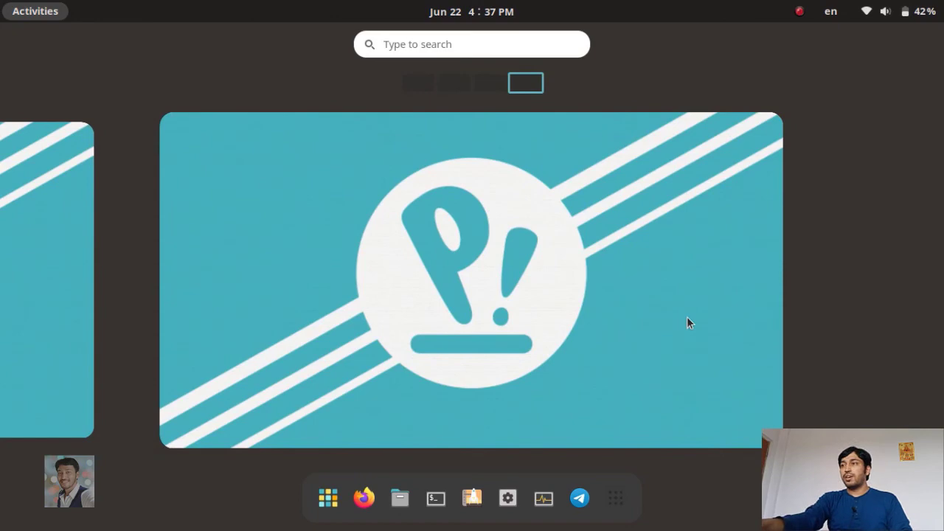
{"action": "scroll", "coordinate": [686, 323], "scroll_direction": "up", "scroll_amount": 2}
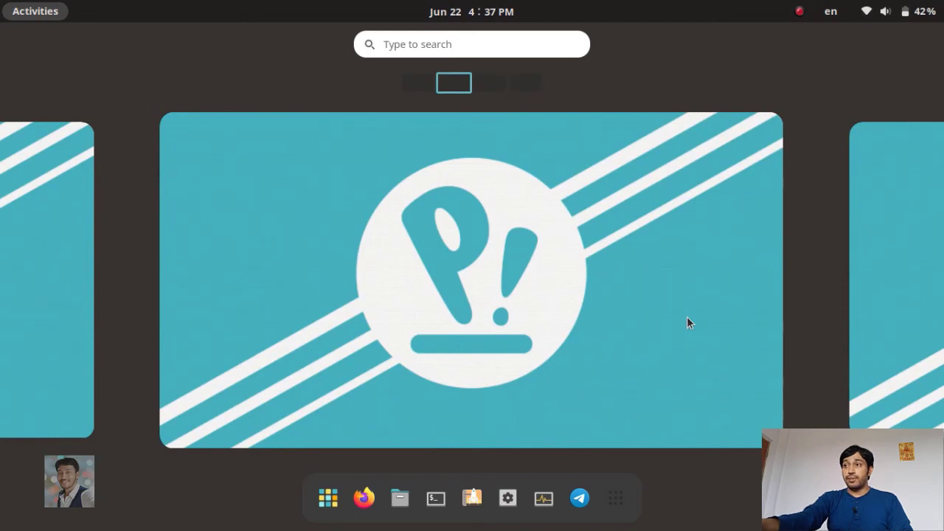
{"action": "left_click", "coordinate": [687, 318]}
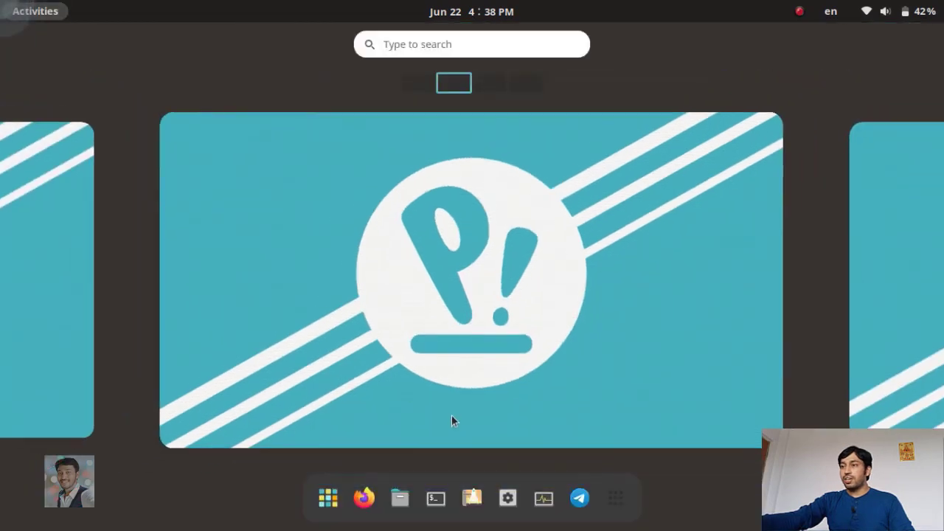
Step: Launch Terminal on the second workspace and Files on the third, and move the Files window to the second workspace
{"action": "left_click", "coordinate": [436, 500]}
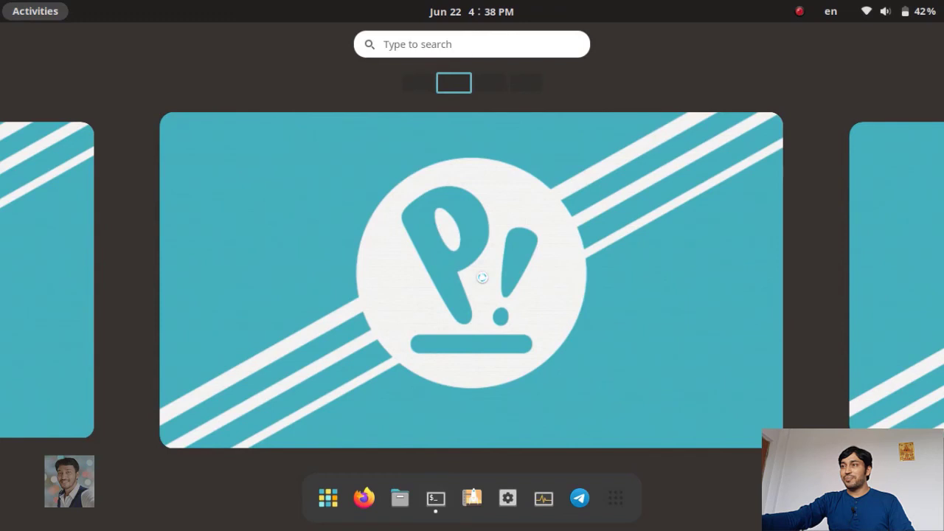
{"action": "scroll", "coordinate": [683, 321], "scroll_direction": "down", "scroll_amount": 1}
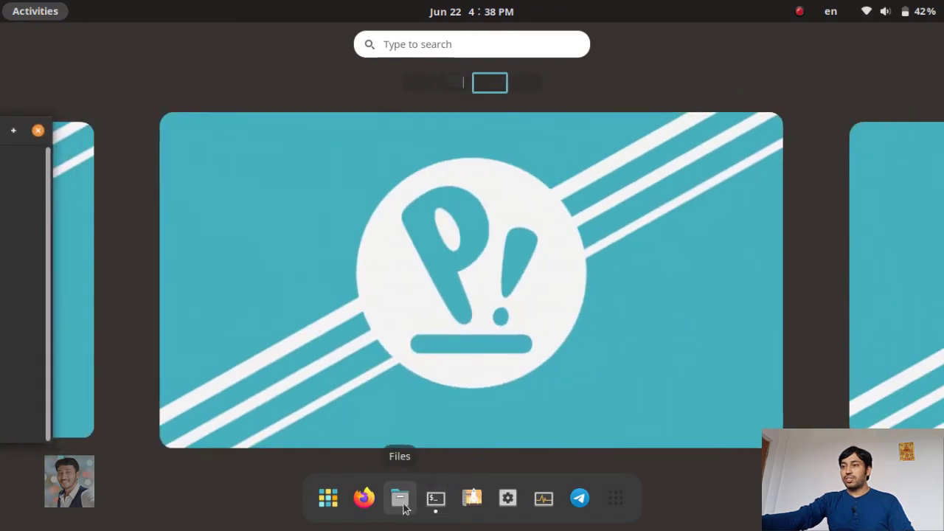
{"action": "left_click_drag", "start_coordinate": [402, 508], "coordinate": [492, 271]}
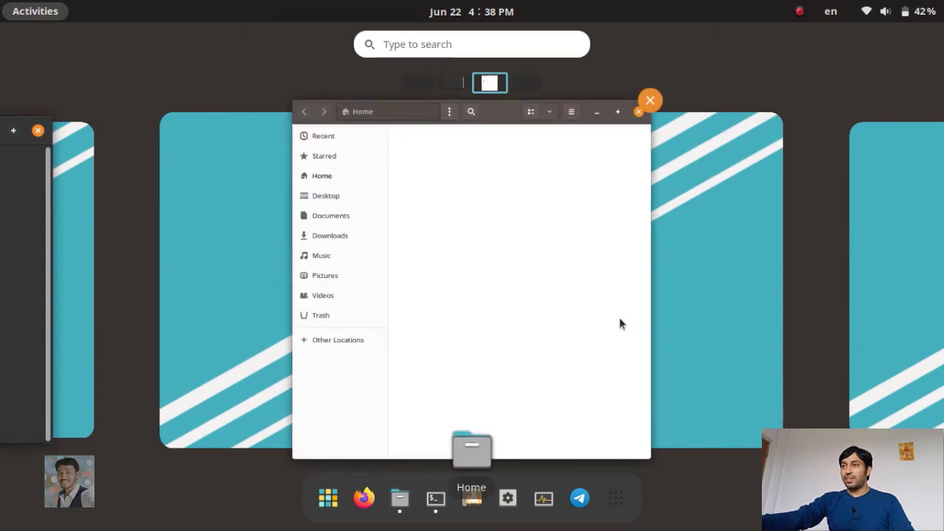
{"action": "left_click_drag", "start_coordinate": [550, 258], "coordinate": [61, 245]}
{"action": "left_click", "coordinate": [45, 234]}
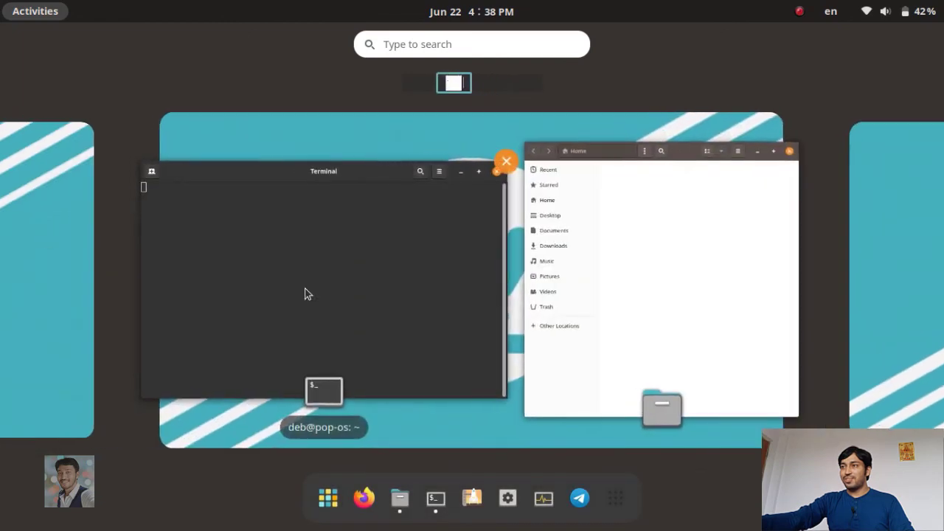
Step: Bring the Terminal window to the front from the overview, and maximize and restore it
{"action": "left_click", "coordinate": [407, 278]}
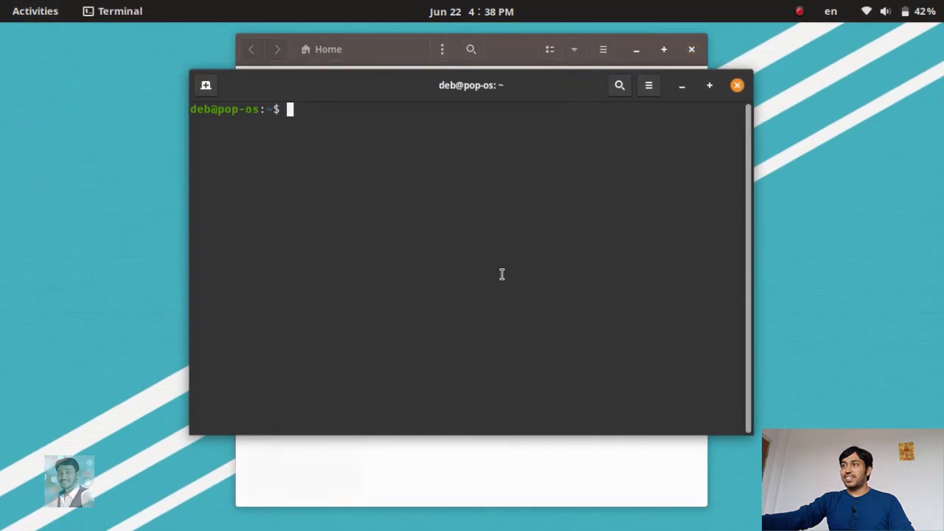
{"action": "left_click", "coordinate": [710, 85]}
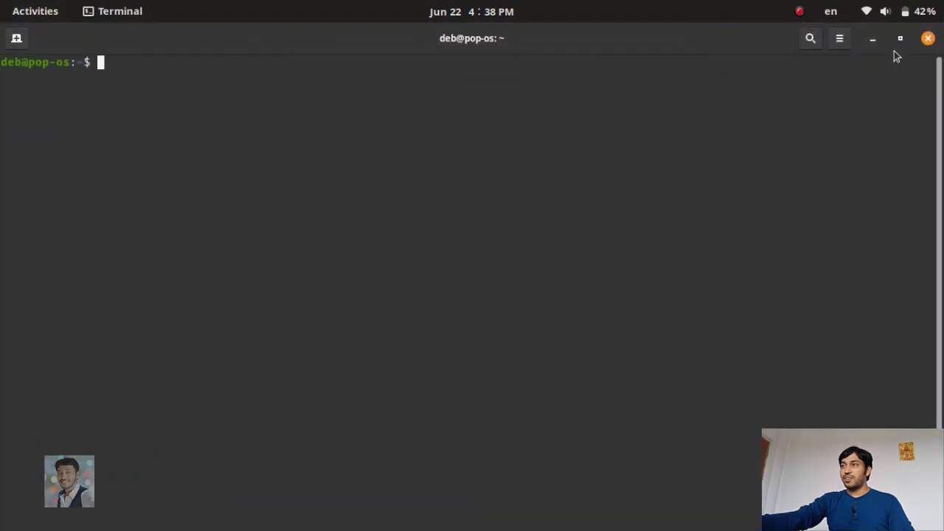
{"action": "left_click", "coordinate": [902, 38]}
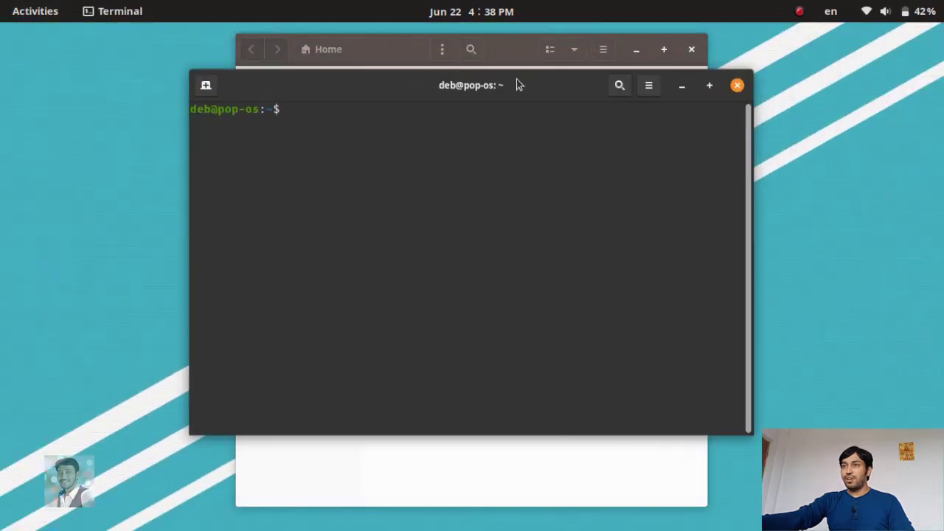
Step: Show both windows in the Activities overview, return to Terminal, and close the Terminal and Files windows
{"action": "left_click", "coordinate": [6, 8]}
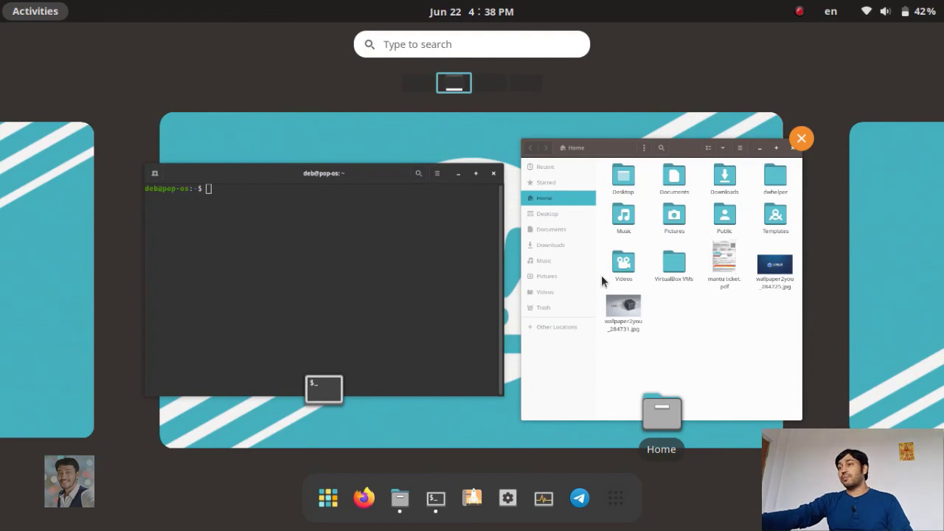
{"action": "left_click", "coordinate": [361, 288]}
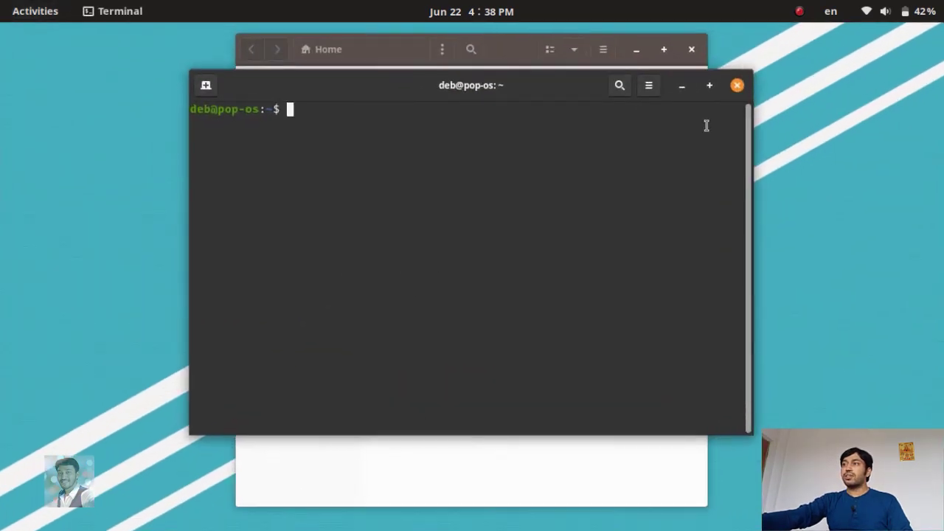
{"action": "left_click", "coordinate": [737, 86]}
{"action": "left_click", "coordinate": [697, 51]}
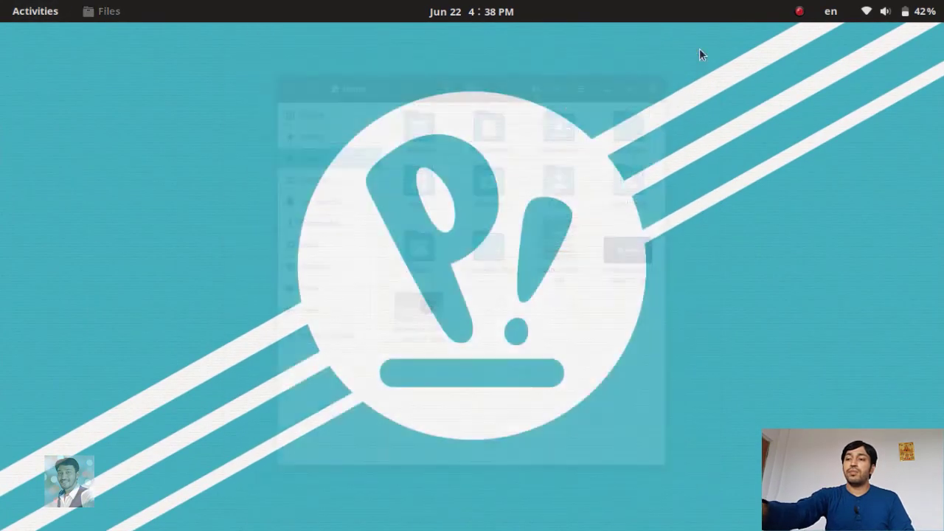
Step: Search for and launch Tweaks, and briefly show the system status menu
{"action": "key", "text": "super"}
{"action": "type", "text": "twe"}
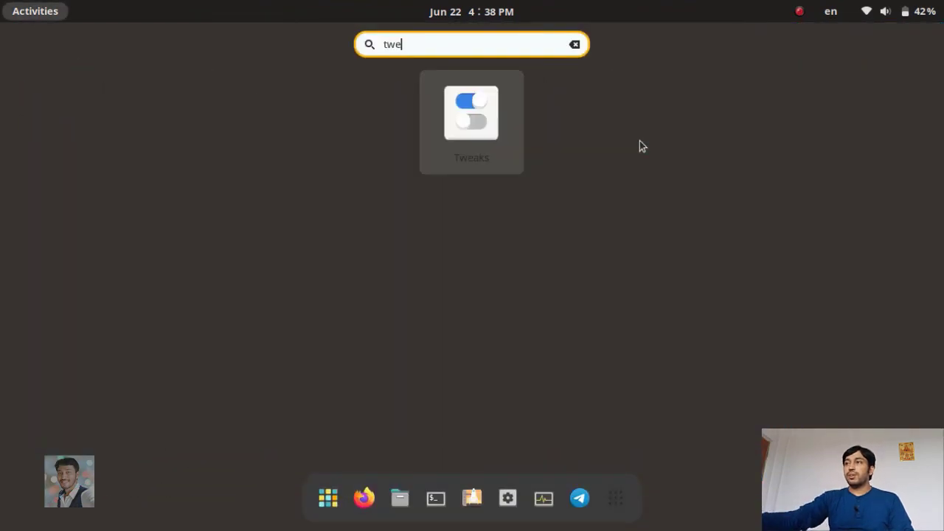
{"action": "key", "text": "Return"}
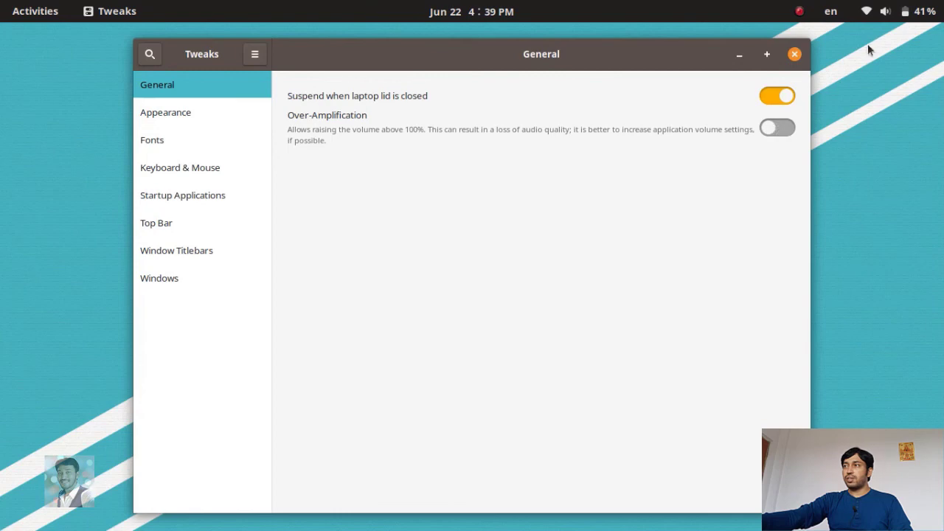
{"action": "left_click", "coordinate": [904, 11]}
{"action": "left_click", "coordinate": [904, 10]}
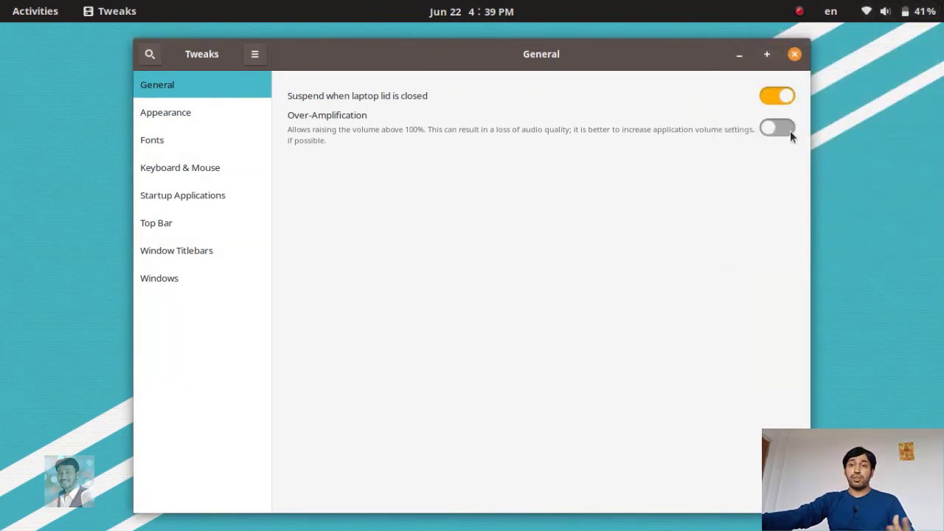
Step: View the Appearance settings in Tweaks and look through the available Cursor and Legacy Applications themes without changing them
{"action": "left_click", "coordinate": [170, 113]}
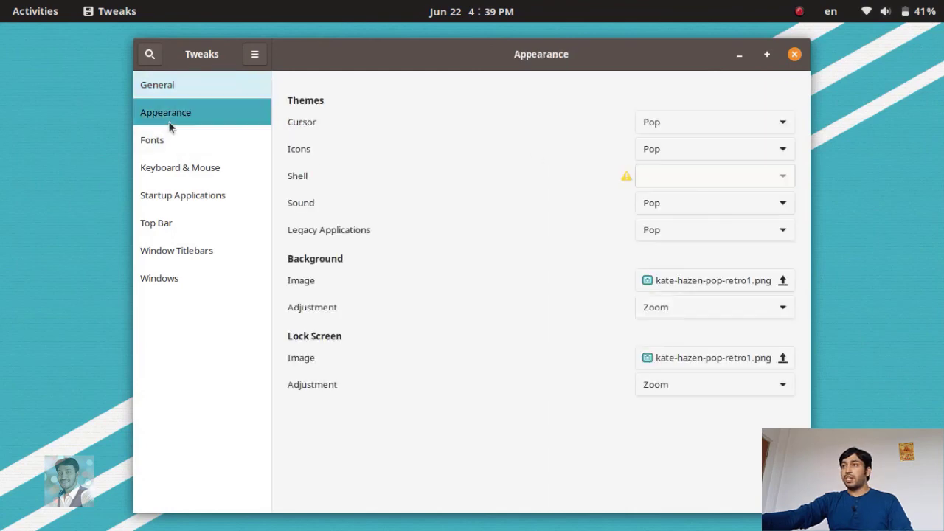
{"action": "left_click", "coordinate": [646, 124]}
{"action": "left_click", "coordinate": [548, 117]}
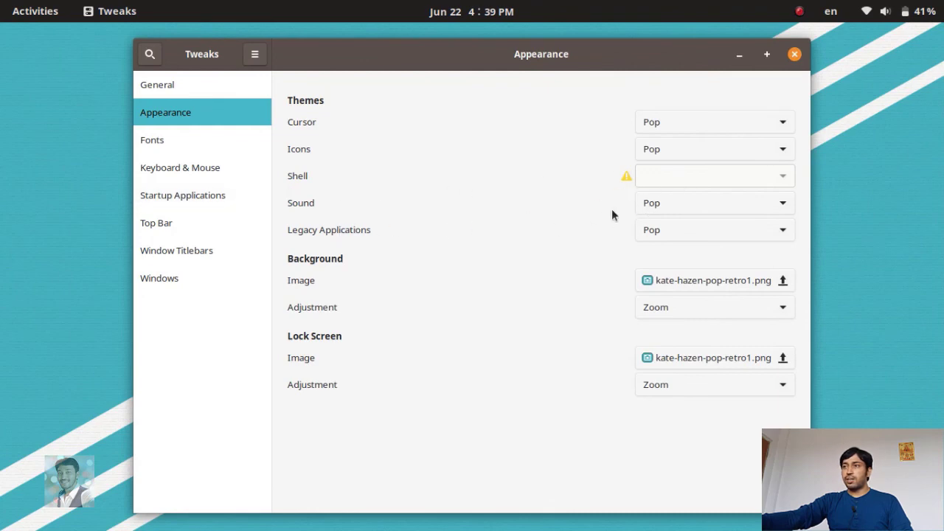
{"action": "left_click", "coordinate": [649, 229]}
{"action": "left_click", "coordinate": [569, 225]}
{"action": "left_click", "coordinate": [652, 121]}
{"action": "left_click", "coordinate": [471, 117]}
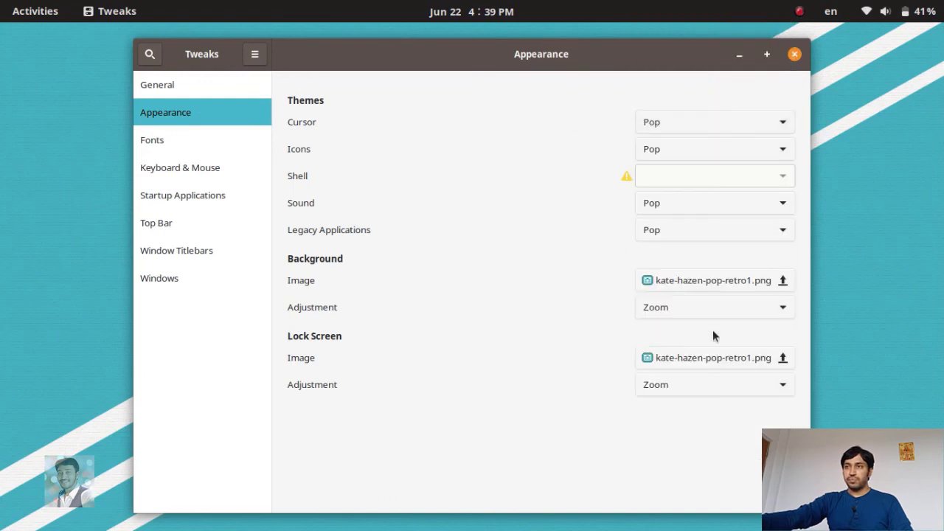
Step: Maximize Tweaks and review the Keyboard & Mouse, Startup Applications, Top Bar, Window Titlebars and Windows settings, ending on General
{"action": "left_click", "coordinate": [198, 191]}
{"action": "left_click", "coordinate": [194, 169]}
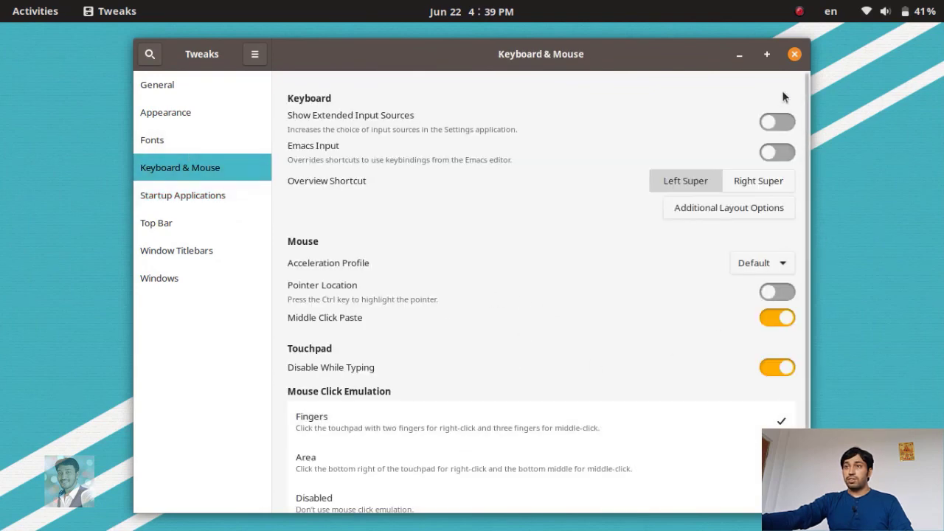
{"action": "left_click", "coordinate": [768, 55]}
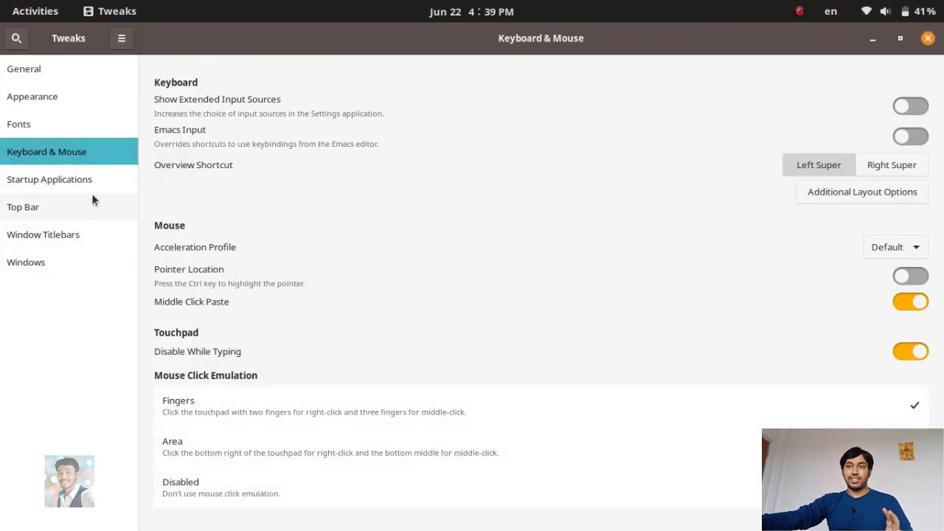
{"action": "left_click", "coordinate": [45, 186]}
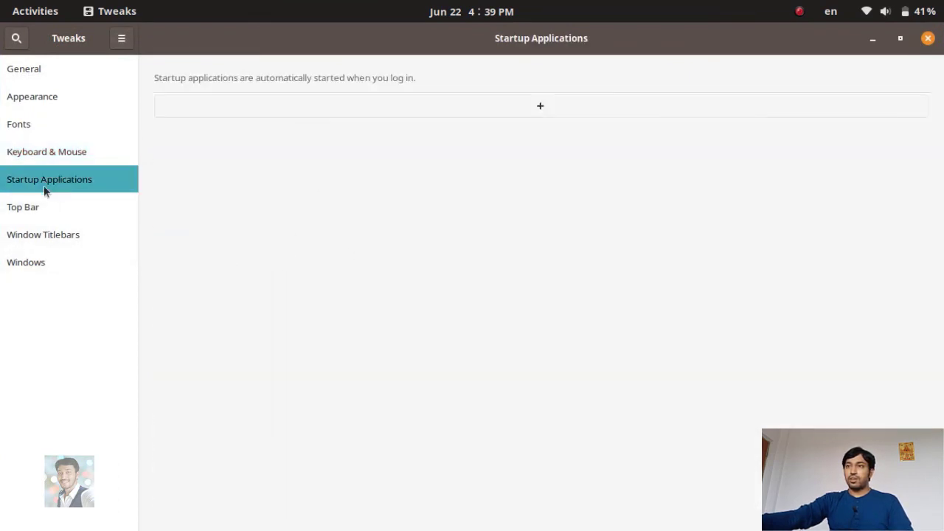
{"action": "left_click", "coordinate": [45, 207]}
{"action": "left_click", "coordinate": [51, 234]}
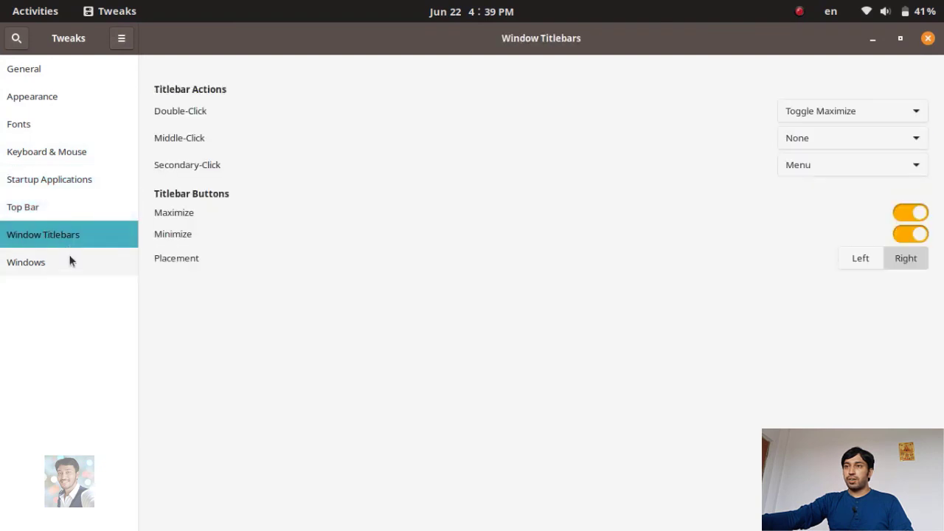
{"action": "left_click", "coordinate": [52, 265]}
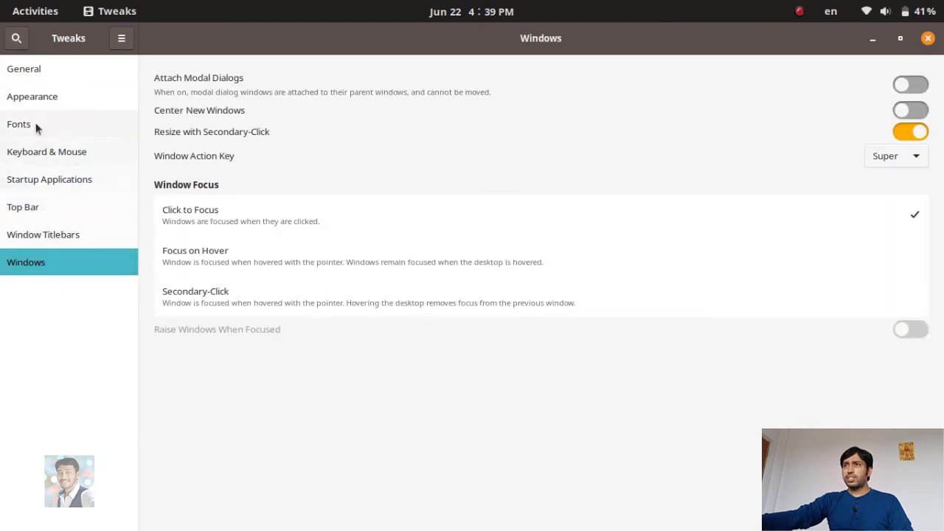
{"action": "left_click", "coordinate": [51, 76]}
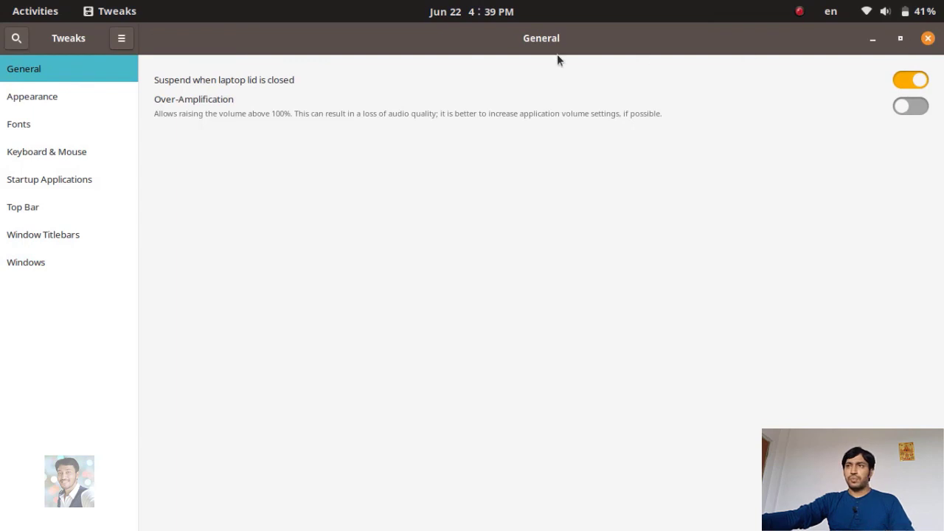
Step: View the version information in About Tweaks, dismiss it, and close Tweaks
{"action": "left_click", "coordinate": [122, 41]}
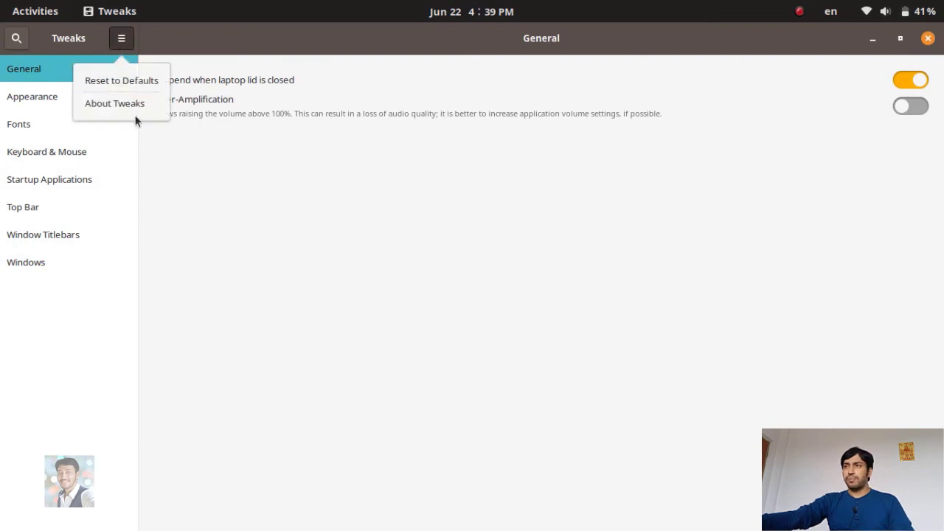
{"action": "left_click", "coordinate": [133, 109]}
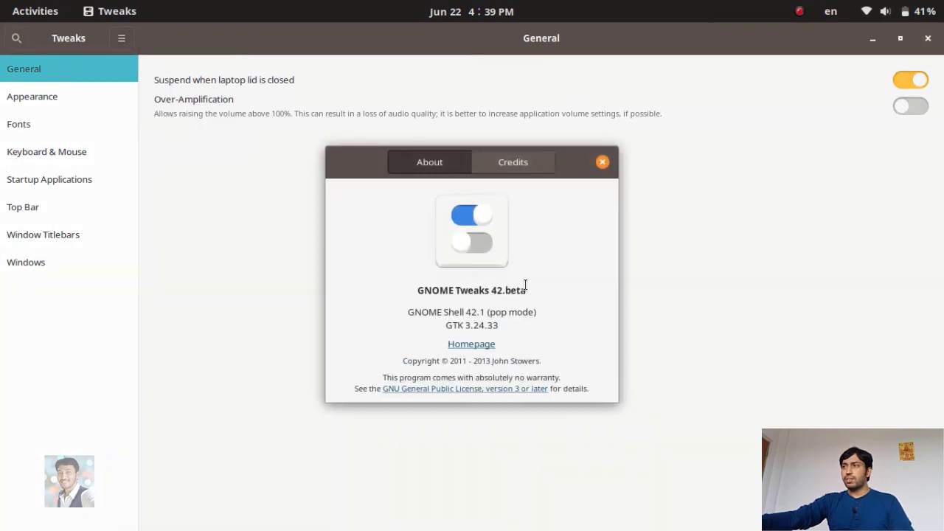
{"action": "left_click", "coordinate": [601, 162]}
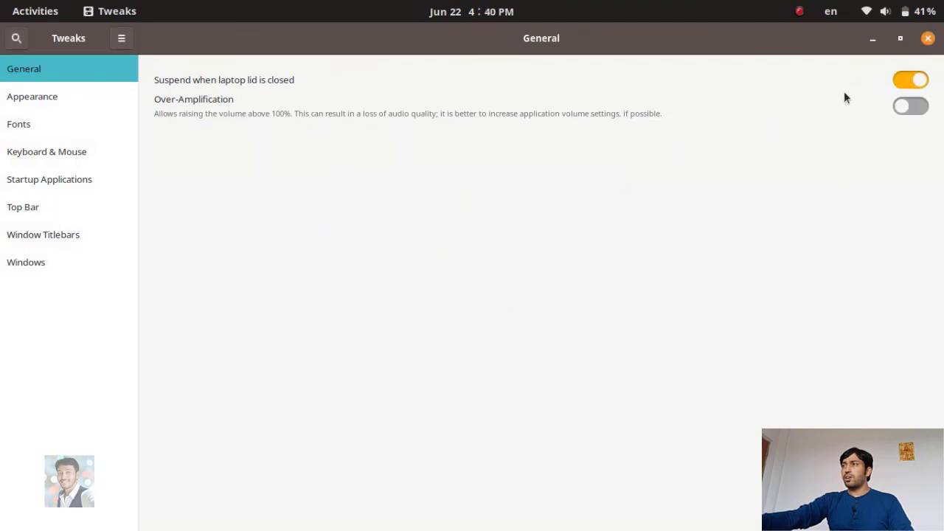
{"action": "left_click", "coordinate": [927, 38]}
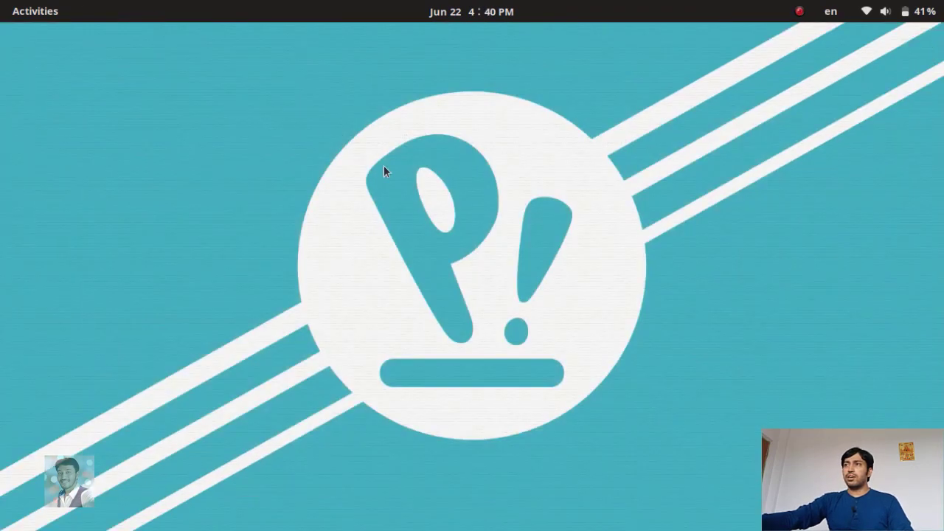
Step: Check the calendar and notification area, close it, and show the Activities overview
{"action": "left_click", "coordinate": [466, 12]}
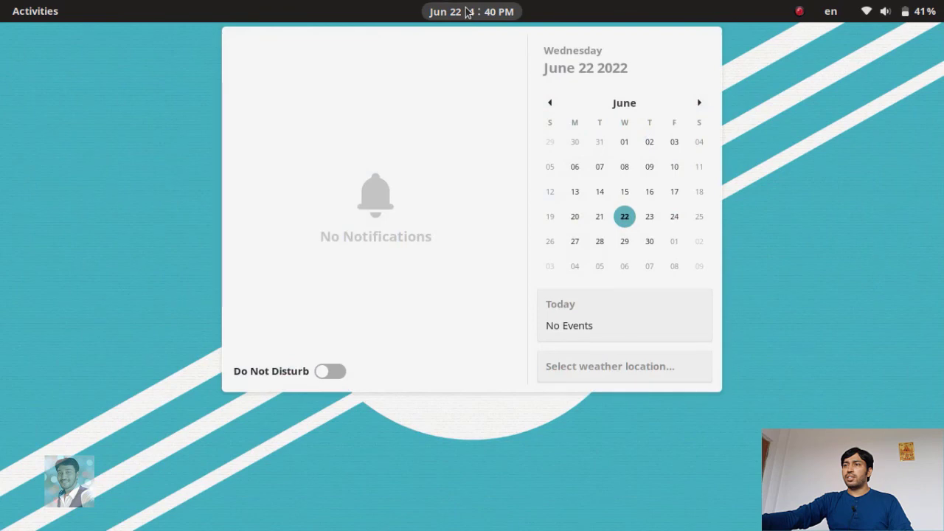
{"action": "left_click", "coordinate": [466, 12]}
{"action": "left_click", "coordinate": [34, 11]}
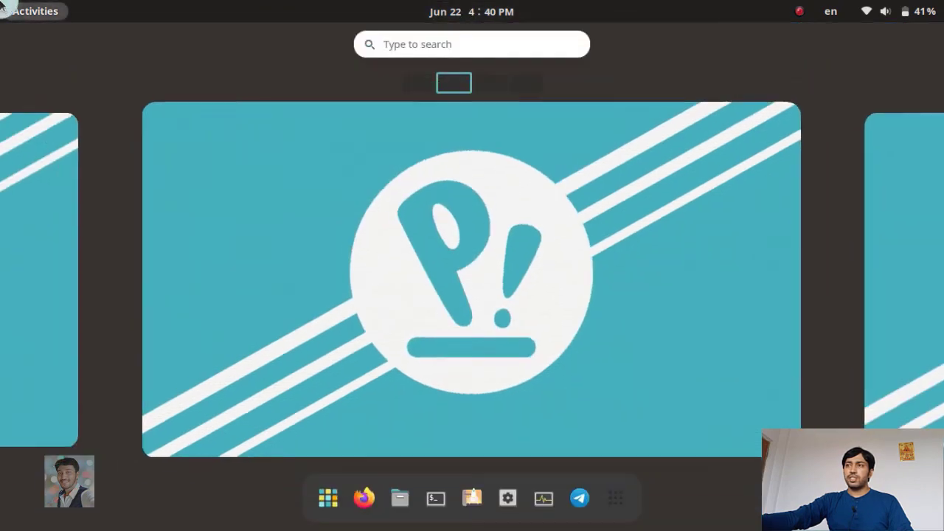